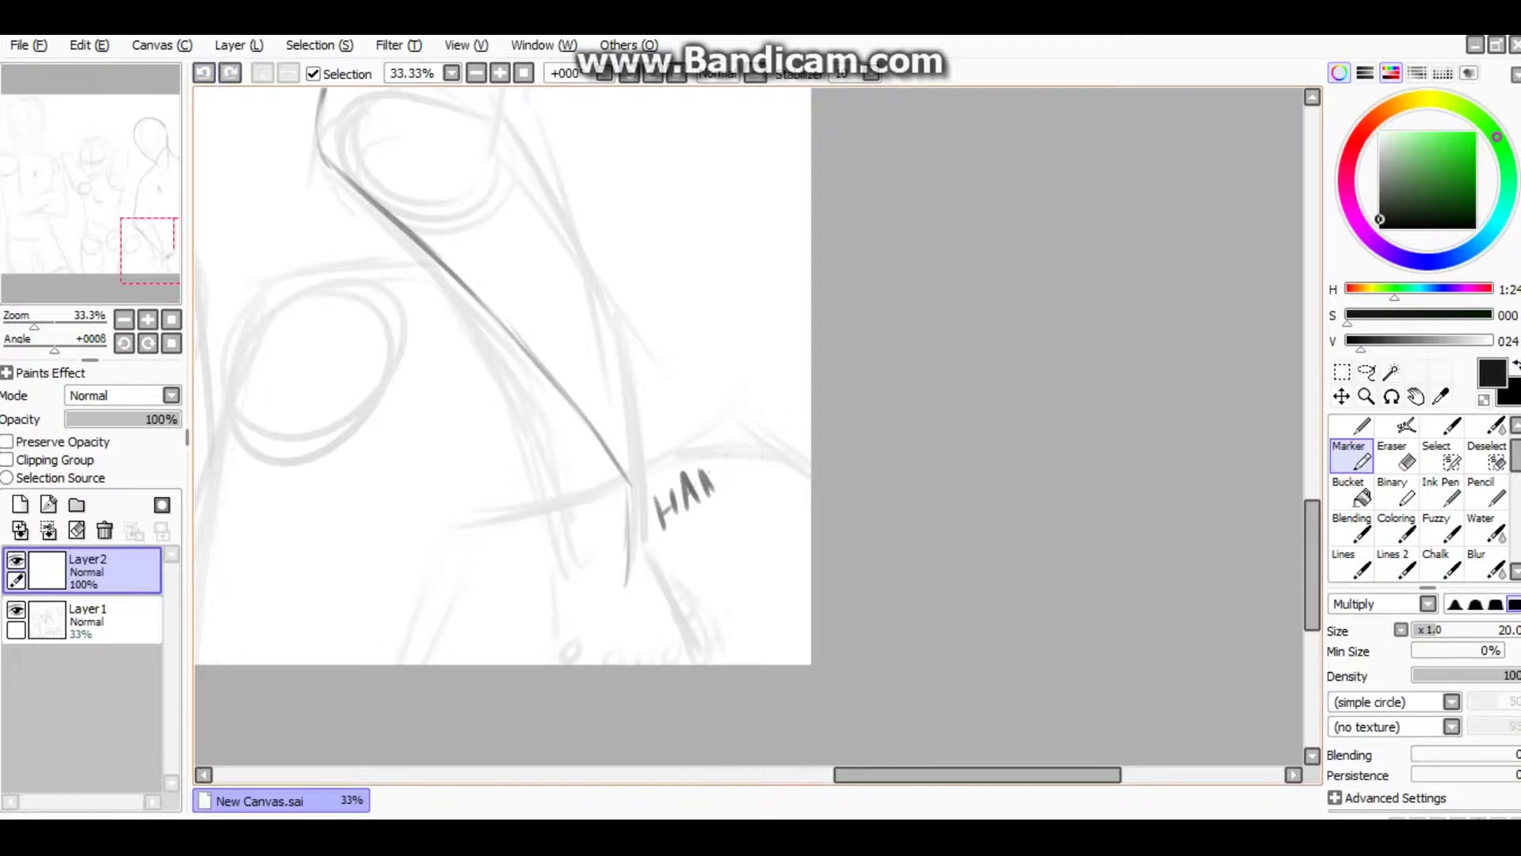
Draw the second forearm line down to the wrist and add a new layer above Layer2.
key(ctrl+plus)
drag(538, 91, 657, 333)
click(20, 504)
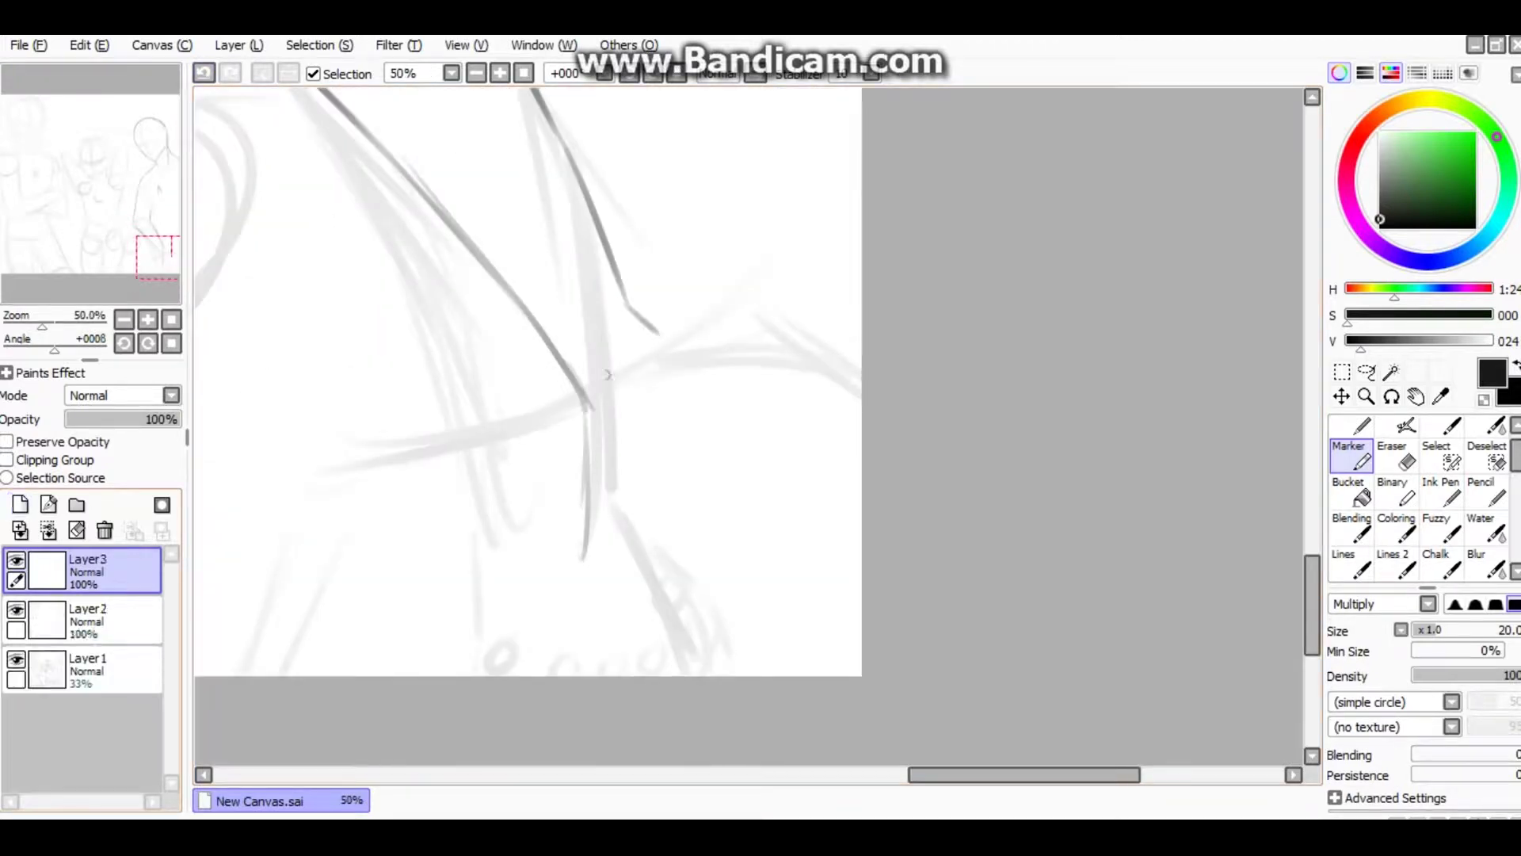
Fade the hand guide on Layer3 to 30% opacity, place it below Layer2, and hide the sketch on Layer1.
click(171, 395)
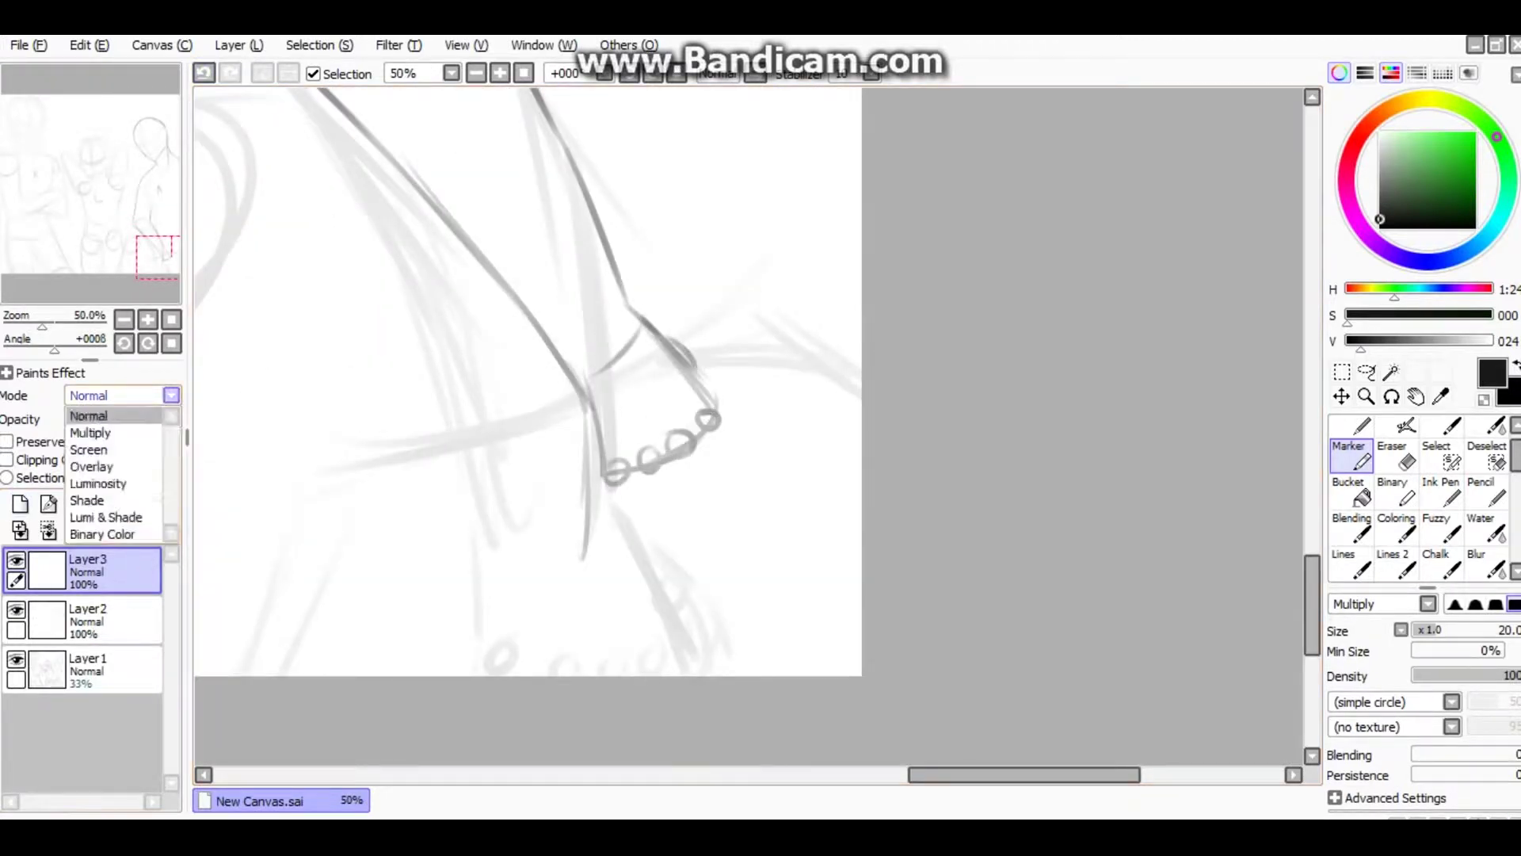
click(89, 395)
drag(159, 419, 88, 419)
click(15, 659)
click(1407, 459)
drag(87, 570, 87, 626)
key(ctrl+z)
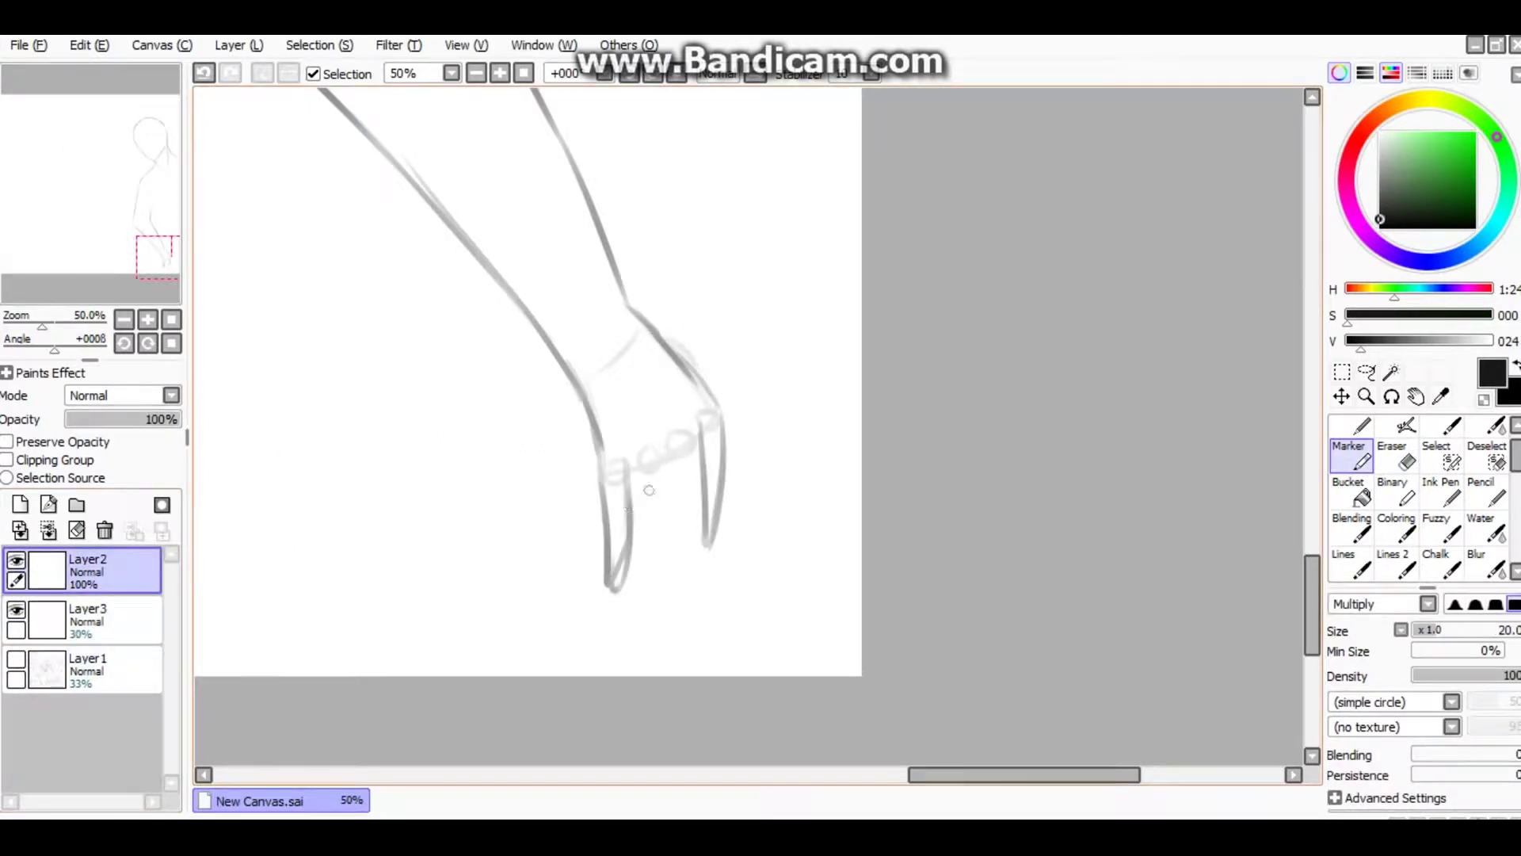
Draw the middle finger outlines and rework the outer finger, following the knuckle circles of the guide.
drag(664, 451, 673, 610)
key(e)
drag(716, 420, 717, 519)
key(b)
drag(709, 392, 697, 571)
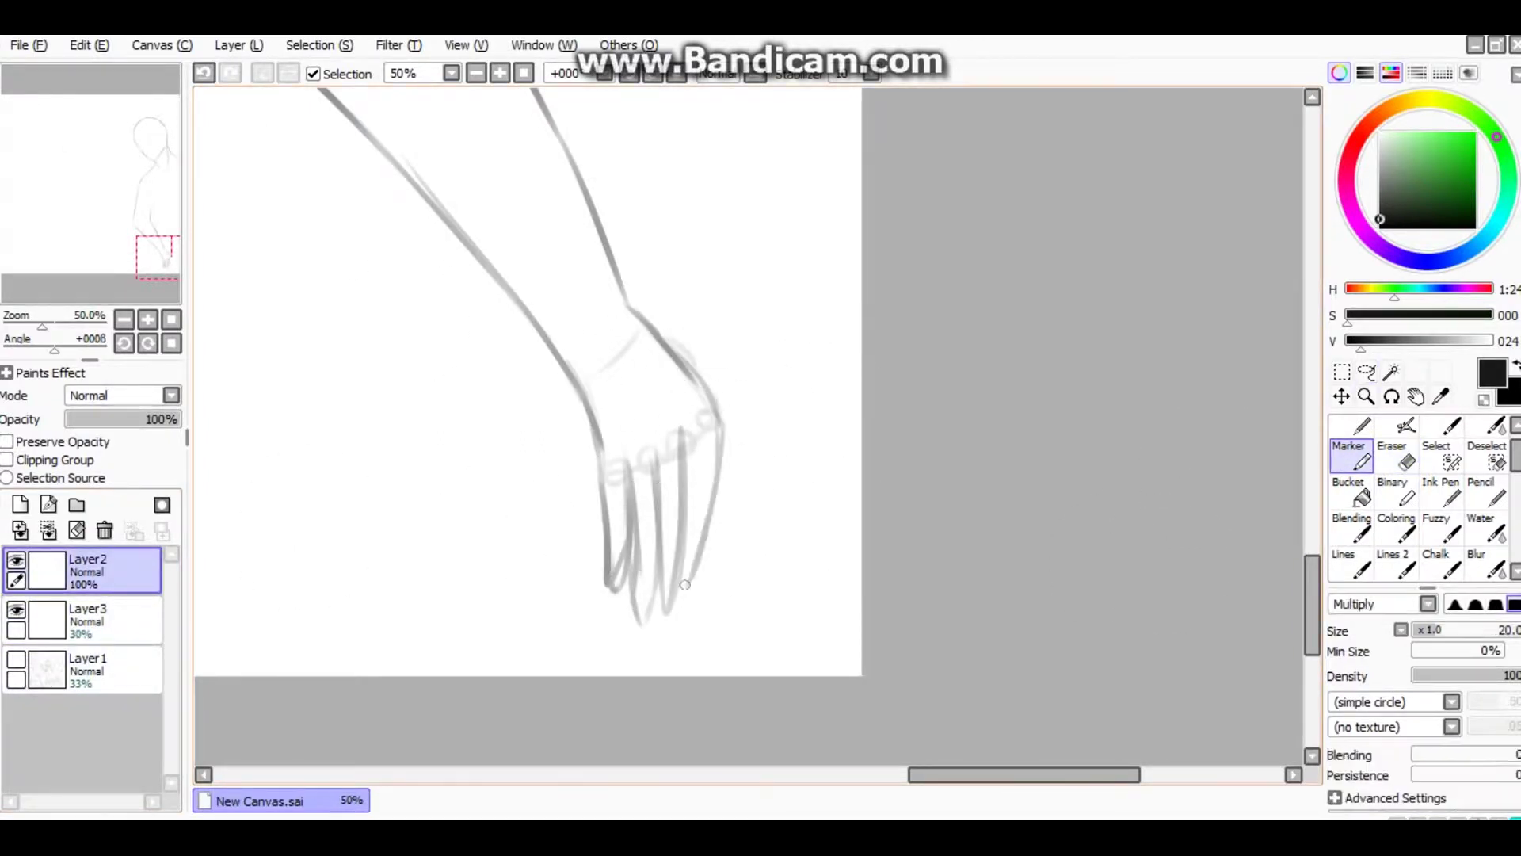
Try reworking the hand, remove it, and write the placeholder note "LATER SMH" at the wrist, then undo it.
click(87, 620)
key(minus)
drag(444, 278, 507, 476)
key(ctrl+z)
drag(602, 444, 761, 618)
key(ctrl+z)
key(e)
drag(697, 444, 673, 602)
key(b)
drag(634, 511, 713, 455)
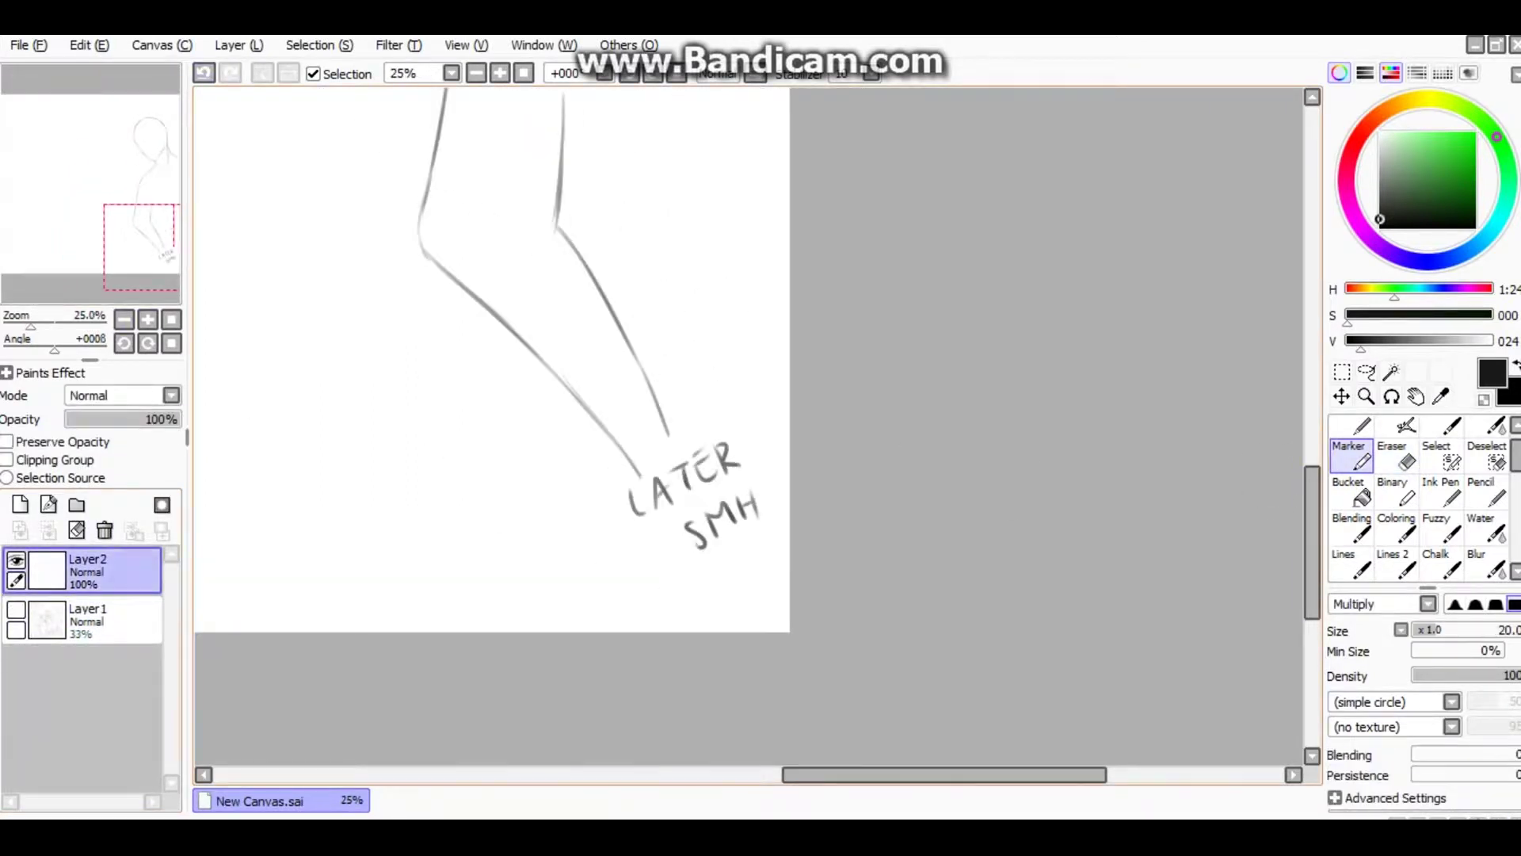
key(ctrl+z)
Draw the leg outlines of the rightmost figure over the rough sketch.
key(minus)
key(plus)
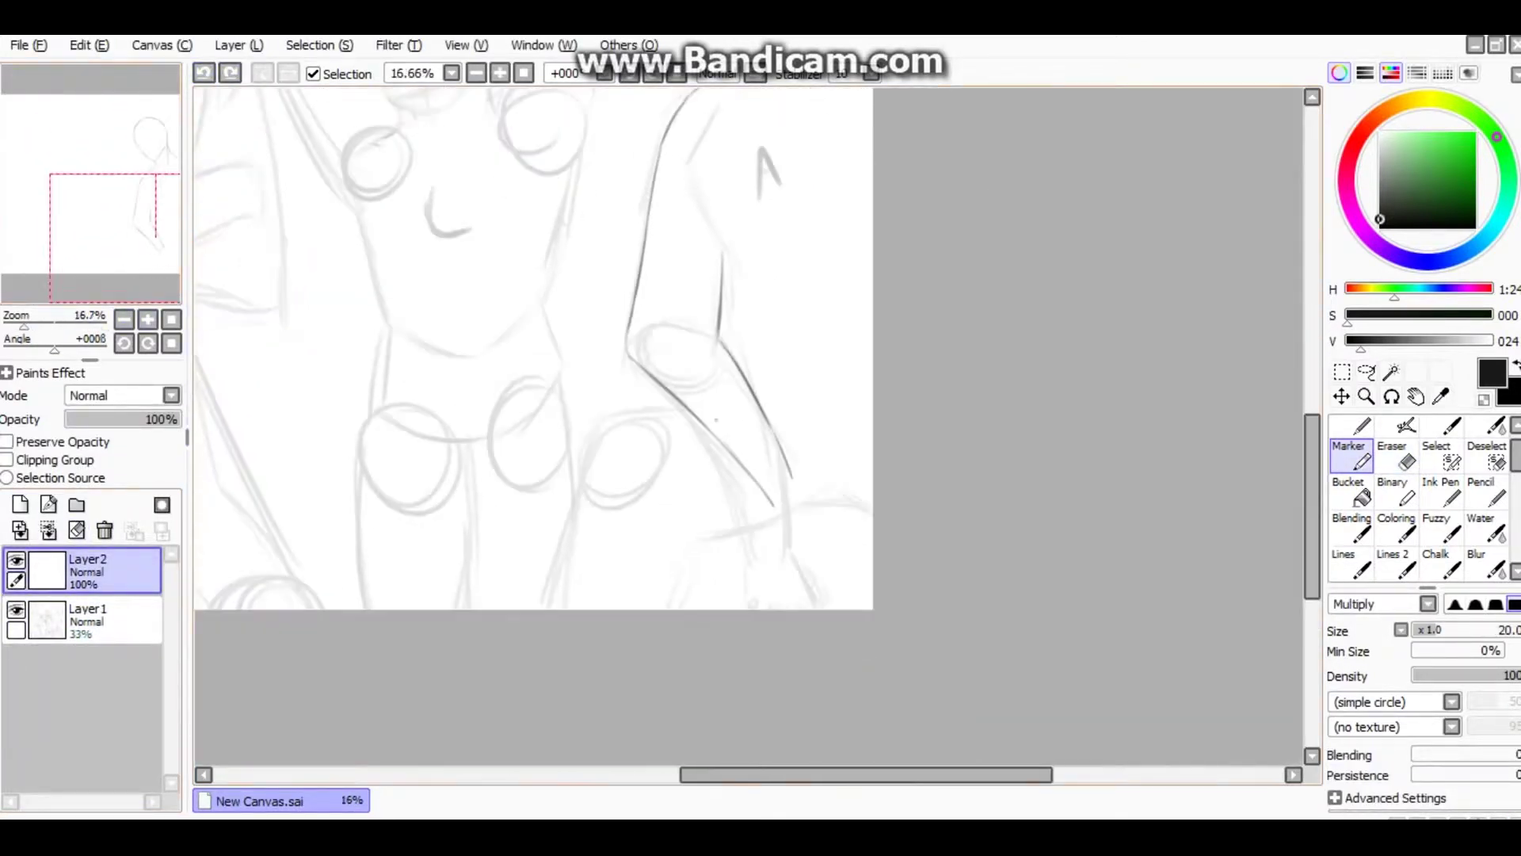
drag(533, 346, 418, 493)
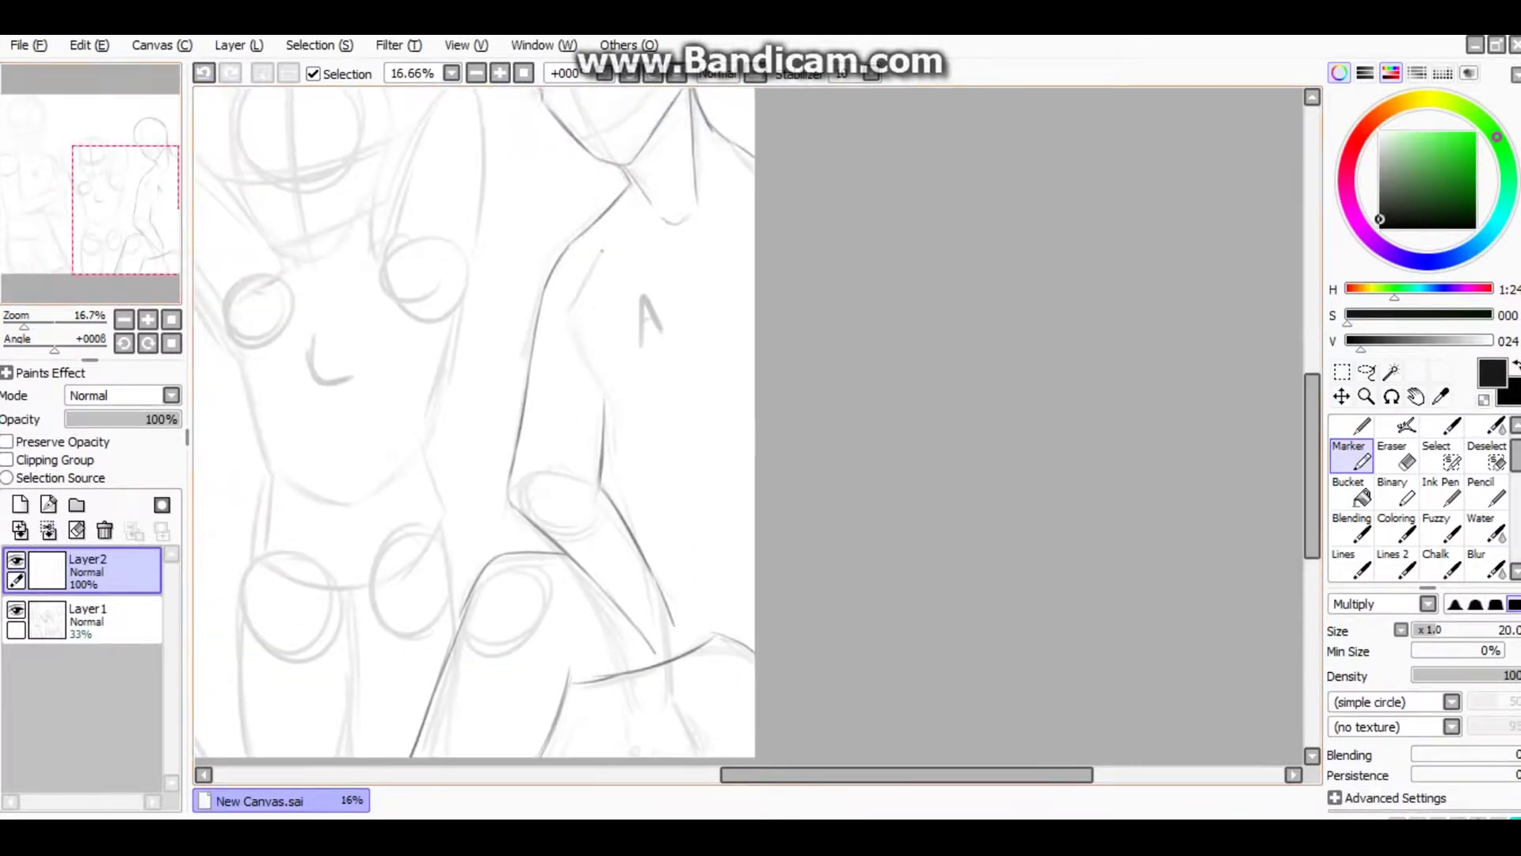
key(ctrl+z)
key(plus)
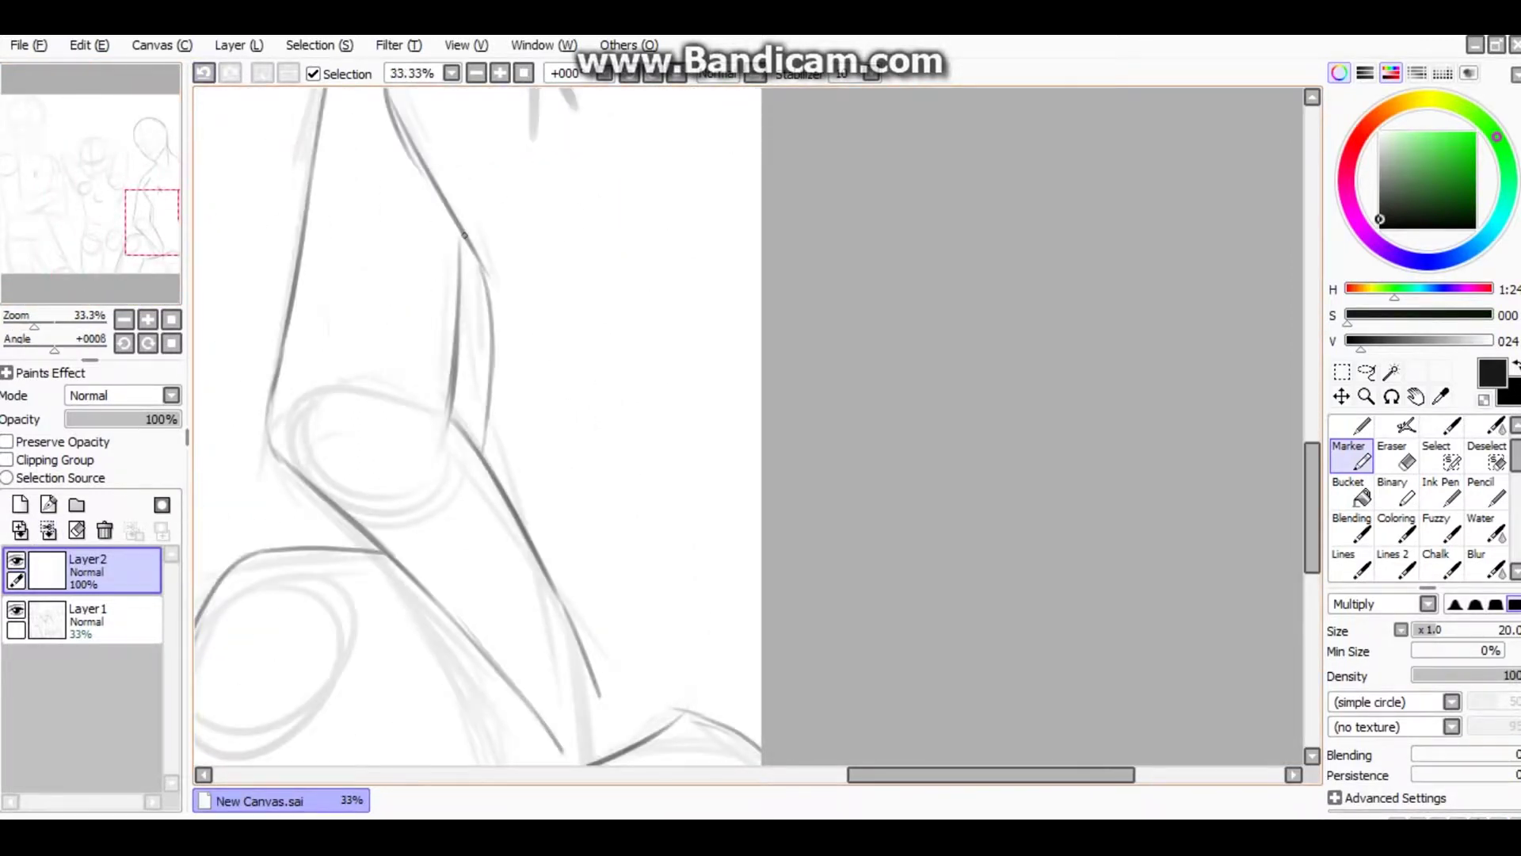
Hide the rough sketch on Layer1 and add a new layer for drawing the face.
click(16, 609)
click(20, 505)
key(plus)
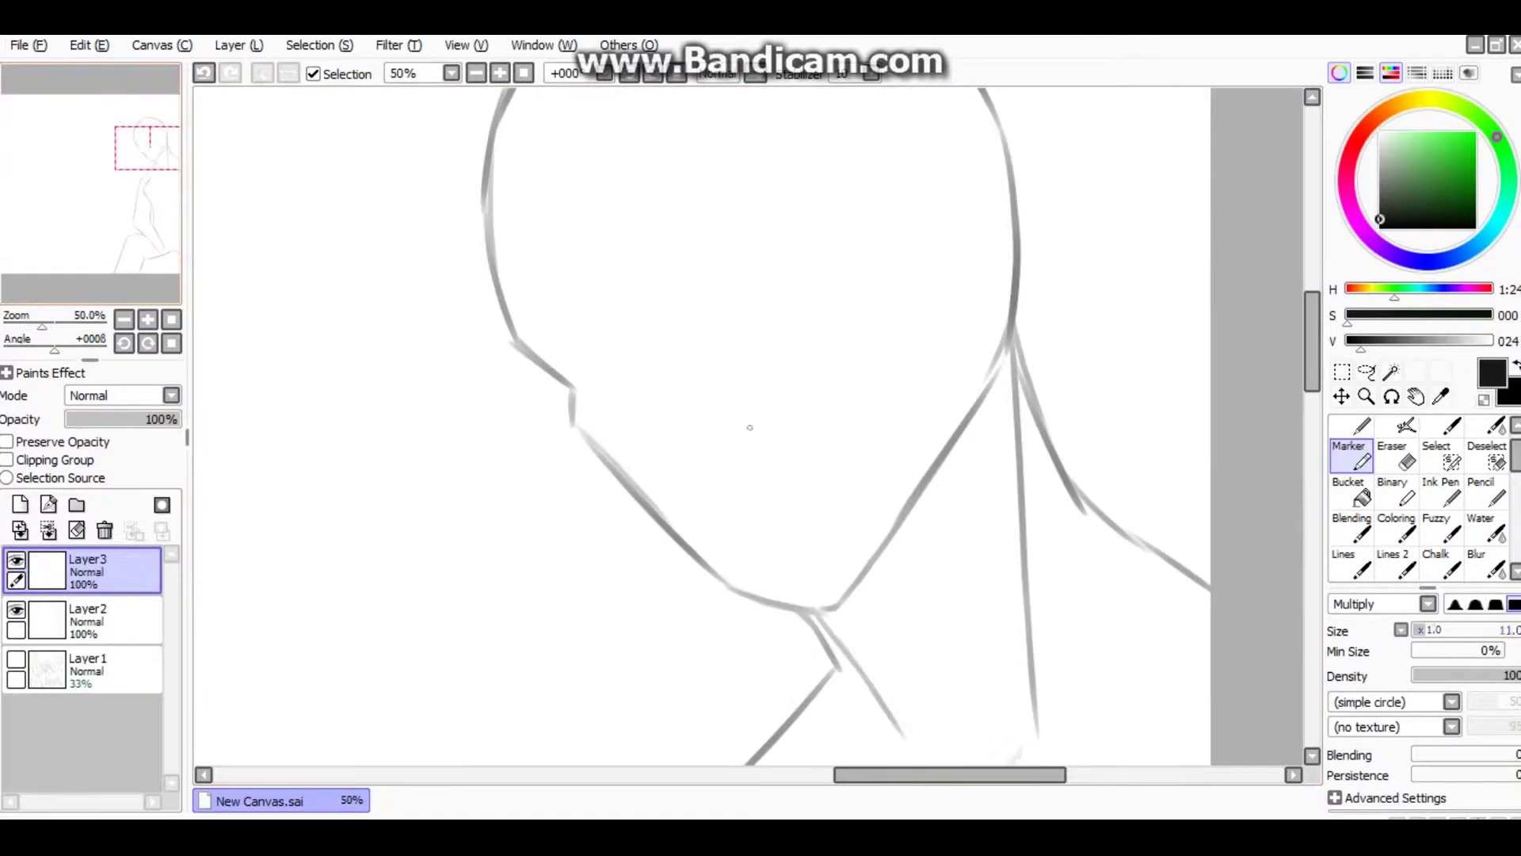
Try a first facial stroke inside the head outline and undo it.
drag(677, 307, 650, 261)
key(ctrl+z)
key(Home)
key(ctrl+z)
scroll(641, 444, up, 2)
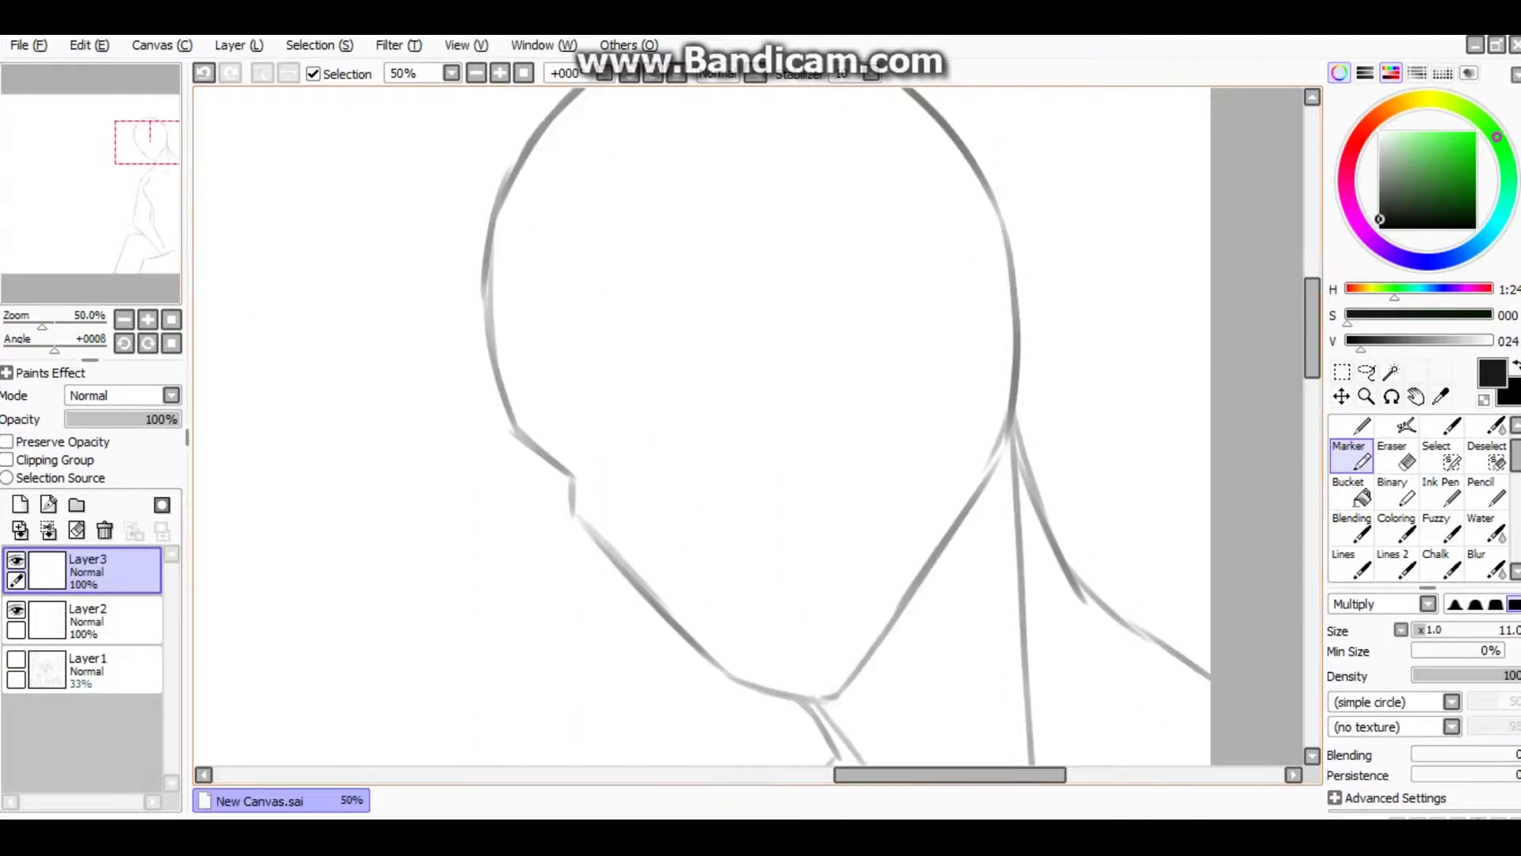
Erase the notch in the cheek outline on Layer2 and redraw the cheek as a smooth contour.
click(87, 618)
key(e)
drag(535, 448, 560, 475)
key(n)
key(ctrl+z)
key(ctrl+z)
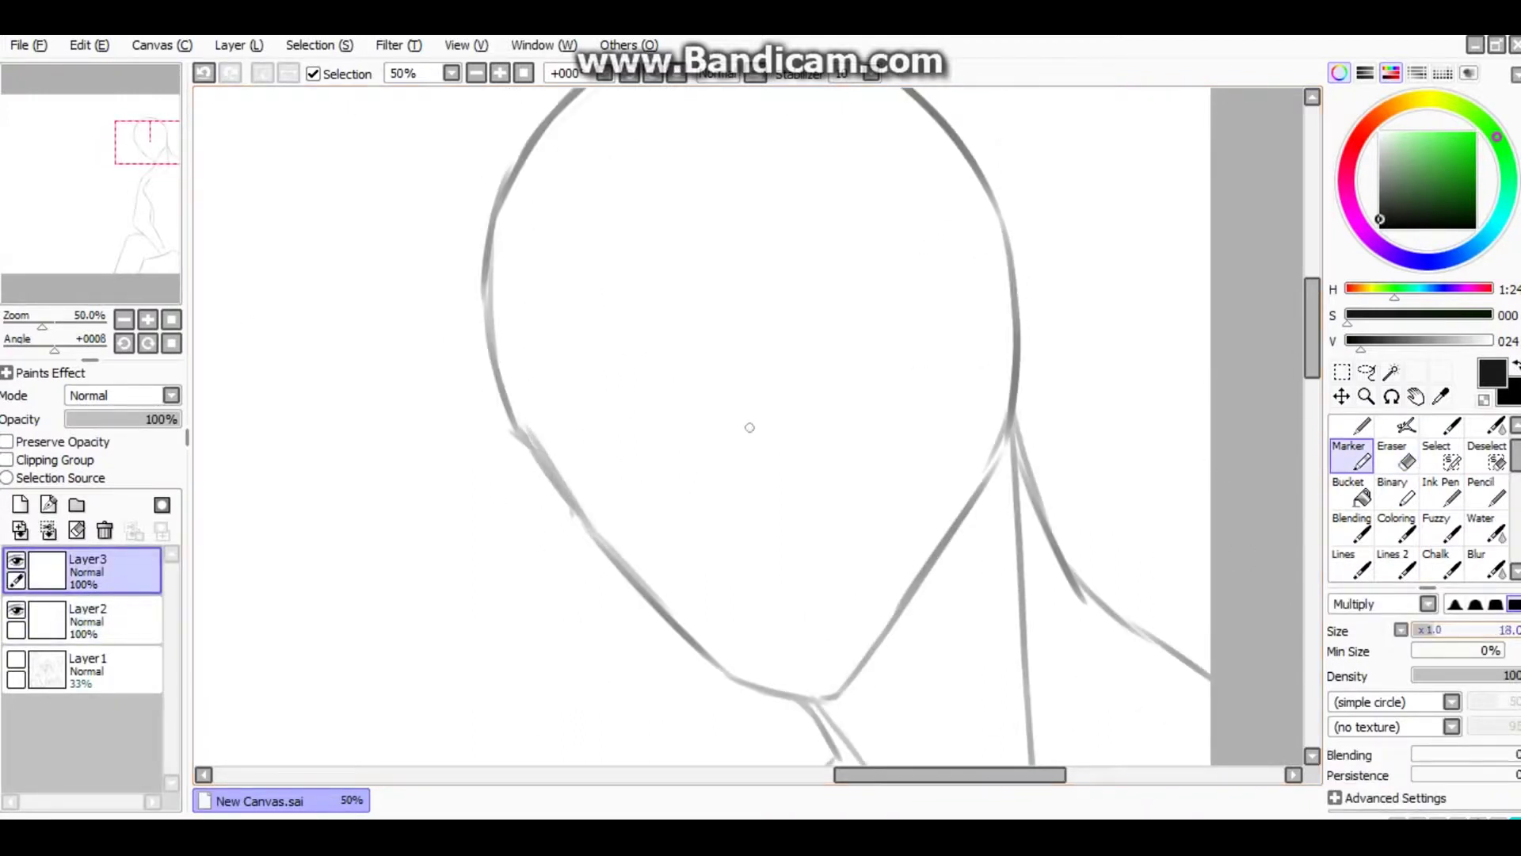
Refine the brow and nose bridge line, then merge Layer3 into Layer2.
key(e)
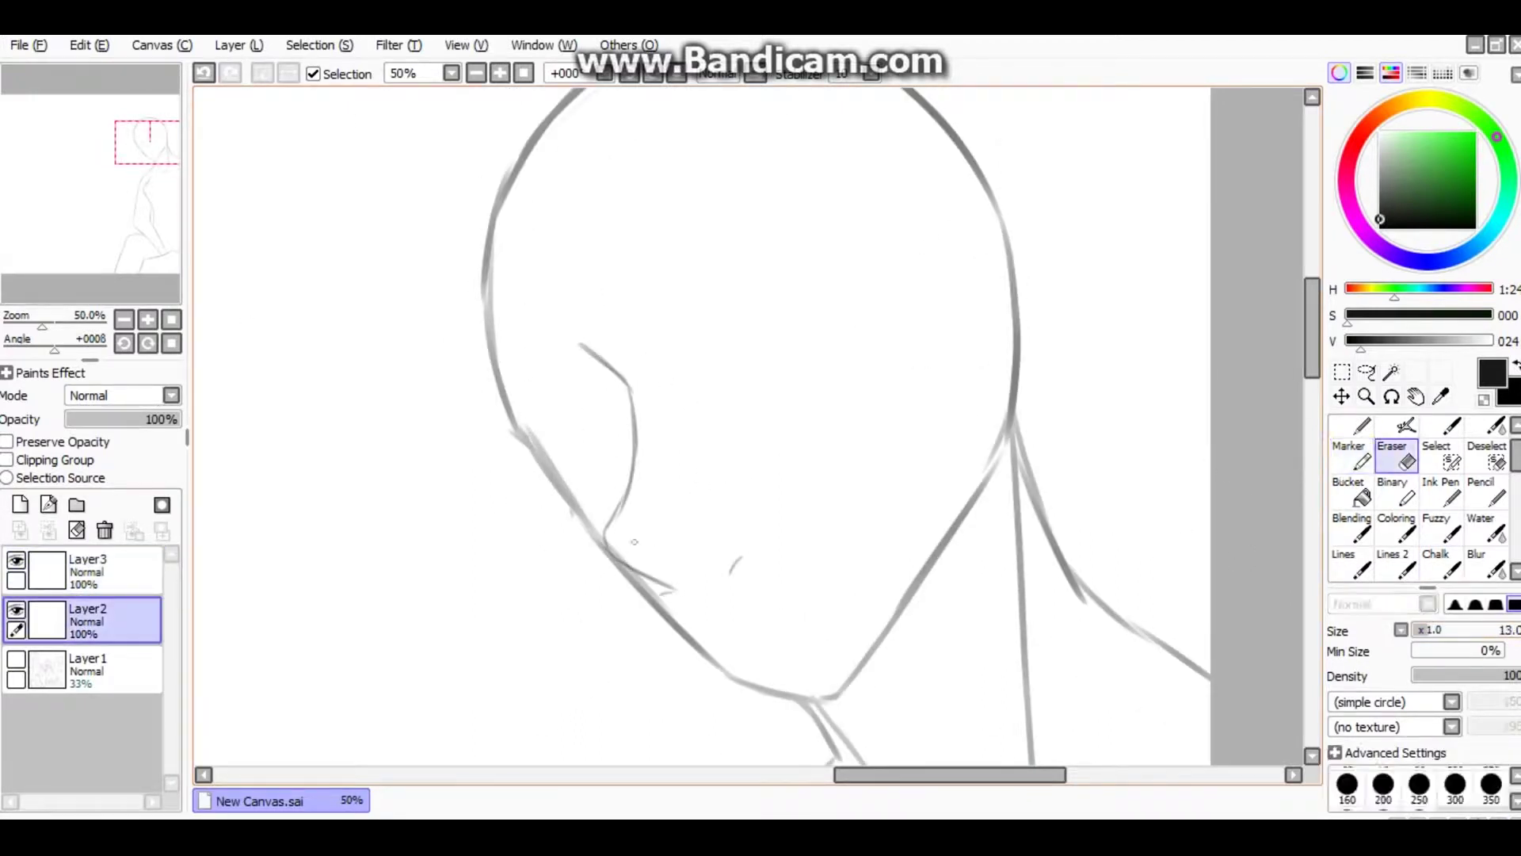
scroll(744, 428, down, 2)
key(n)
drag(593, 247, 618, 311)
key(ctrl+e)
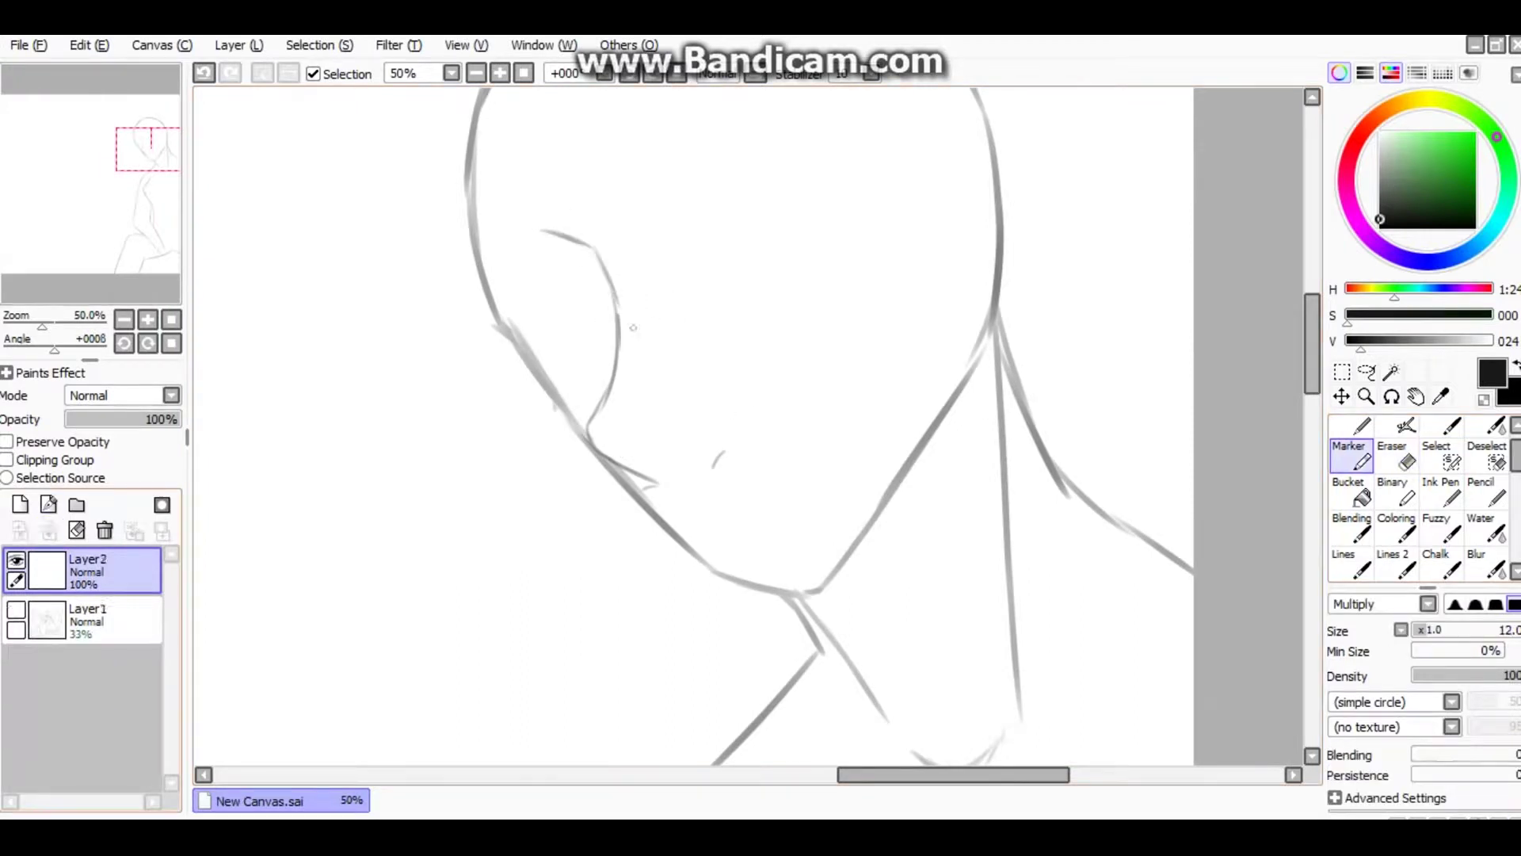
Undo the trial eye strokes beside the nose line.
key(ctrl+z)
key(ctrl+z)
key(ctrl+z)
key(ctrl+z)
key(ctrl+z)
key(ctrl+z)
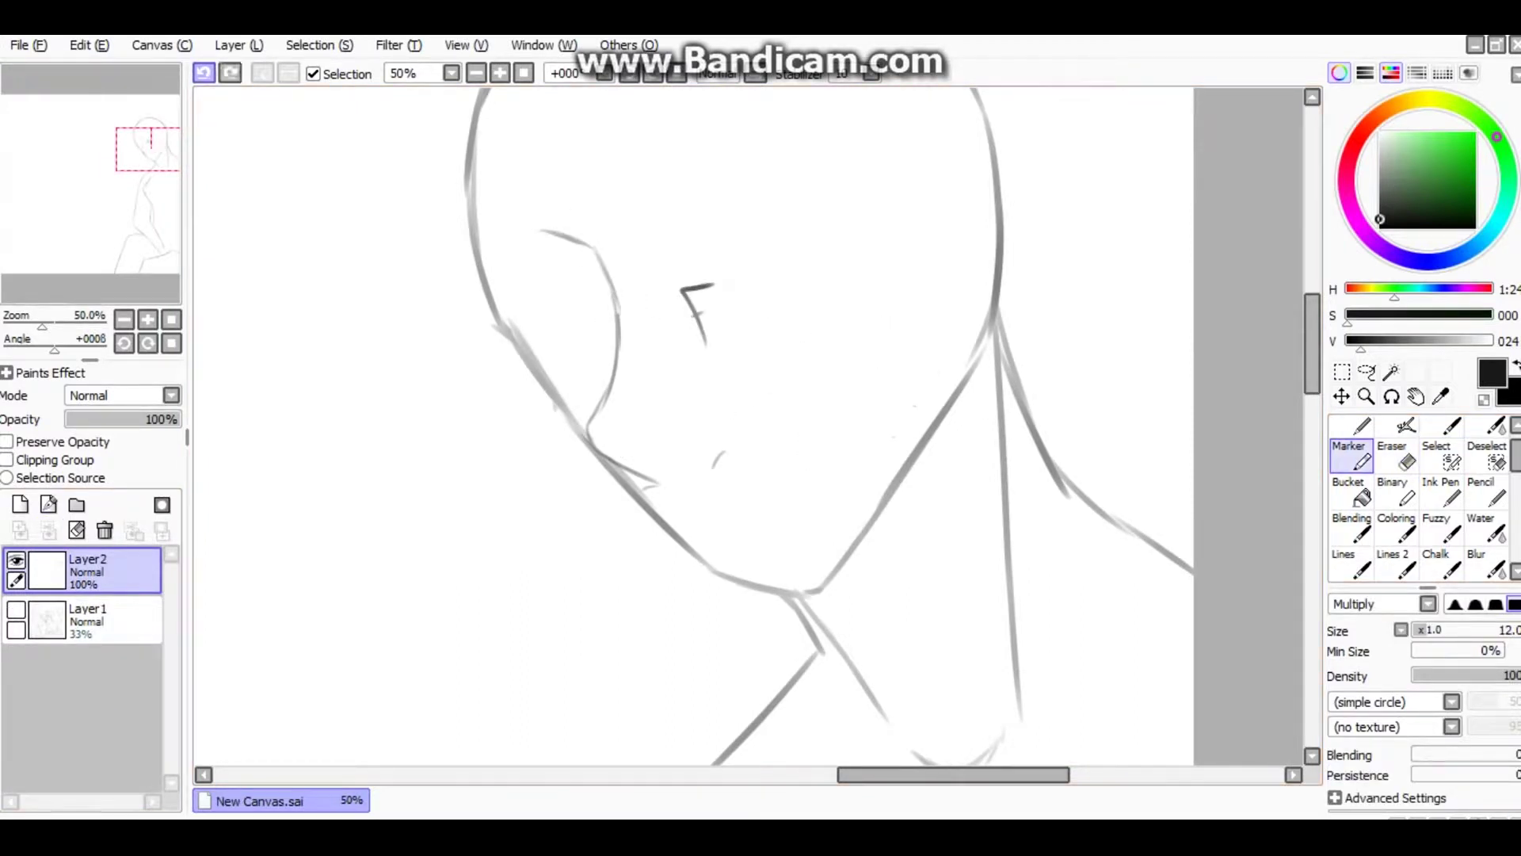
Open the "STEP ON ME IM GA..." image and return to the New Canvas.sai drawing.
key(ctrl+plus)
key(ctrl+plus)
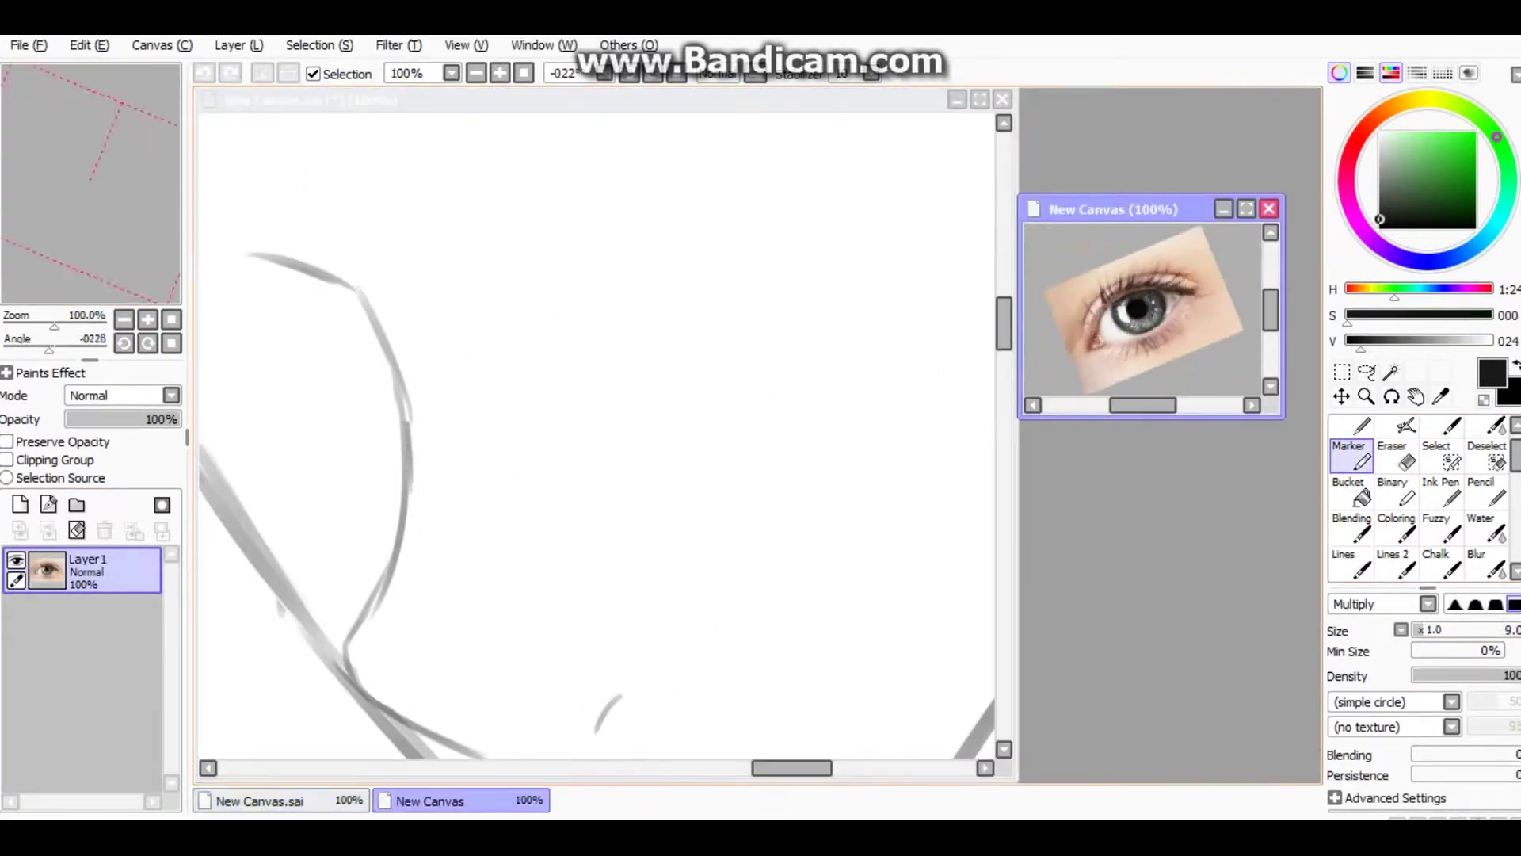
click(540, 313)
scroll(540, 314, down, 1)
key(ctrl+o)
double_click(621, 221)
double_click(357, 407)
click(261, 801)
Draw the near eye's upper lid as a long curved stroke on Layer3.
drag(540, 337, 751, 209)
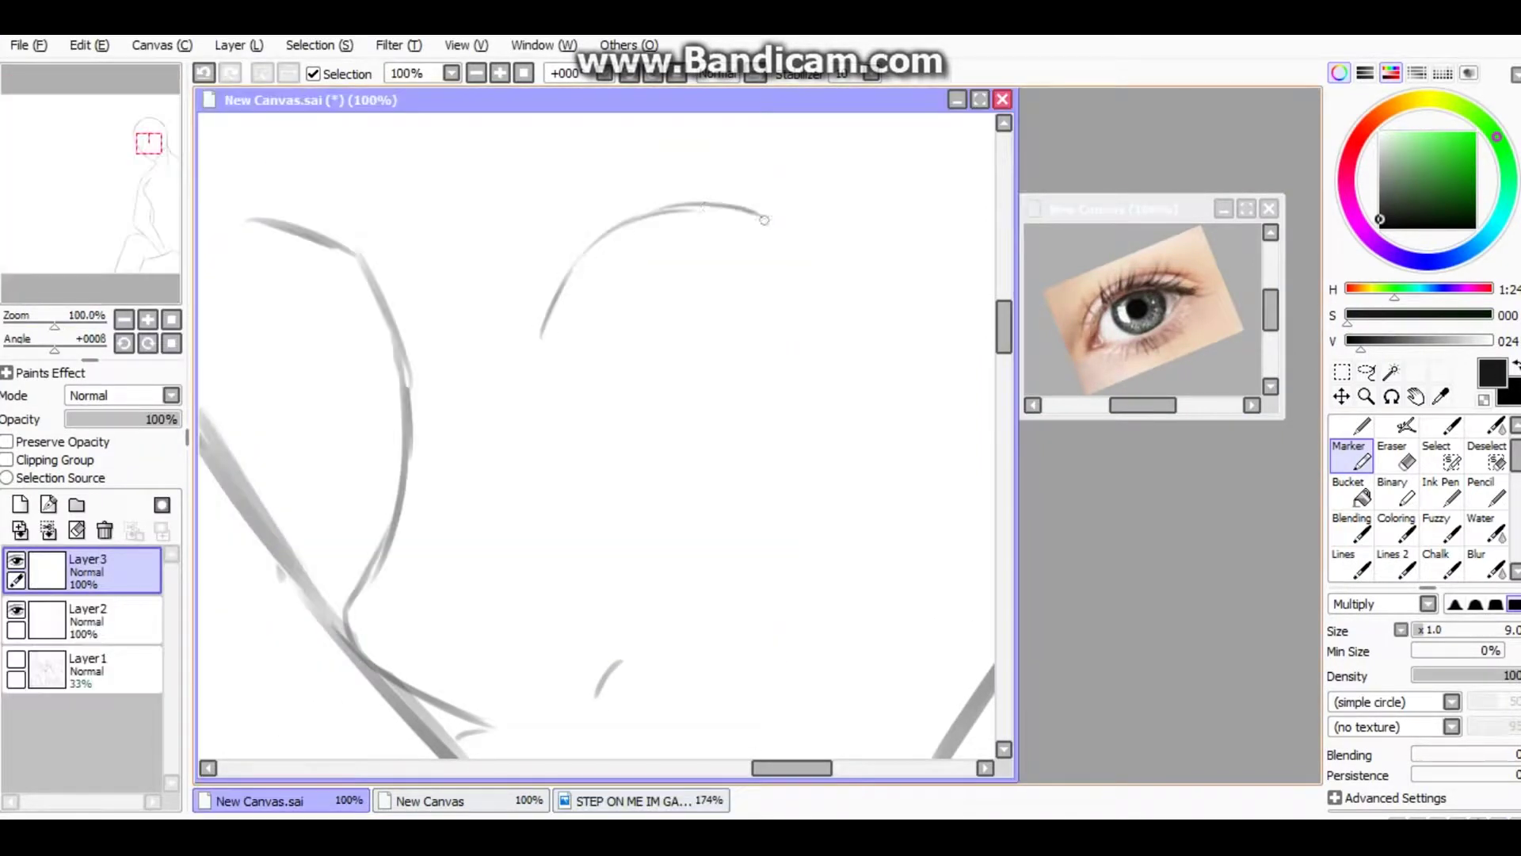
click(124, 320)
click(147, 319)
Transform the near eye's outline to make it narrower.
click(239, 45)
click(232, 411)
drag(815, 346, 705, 352)
key(Return)
scroll(717, 334, up, 3)
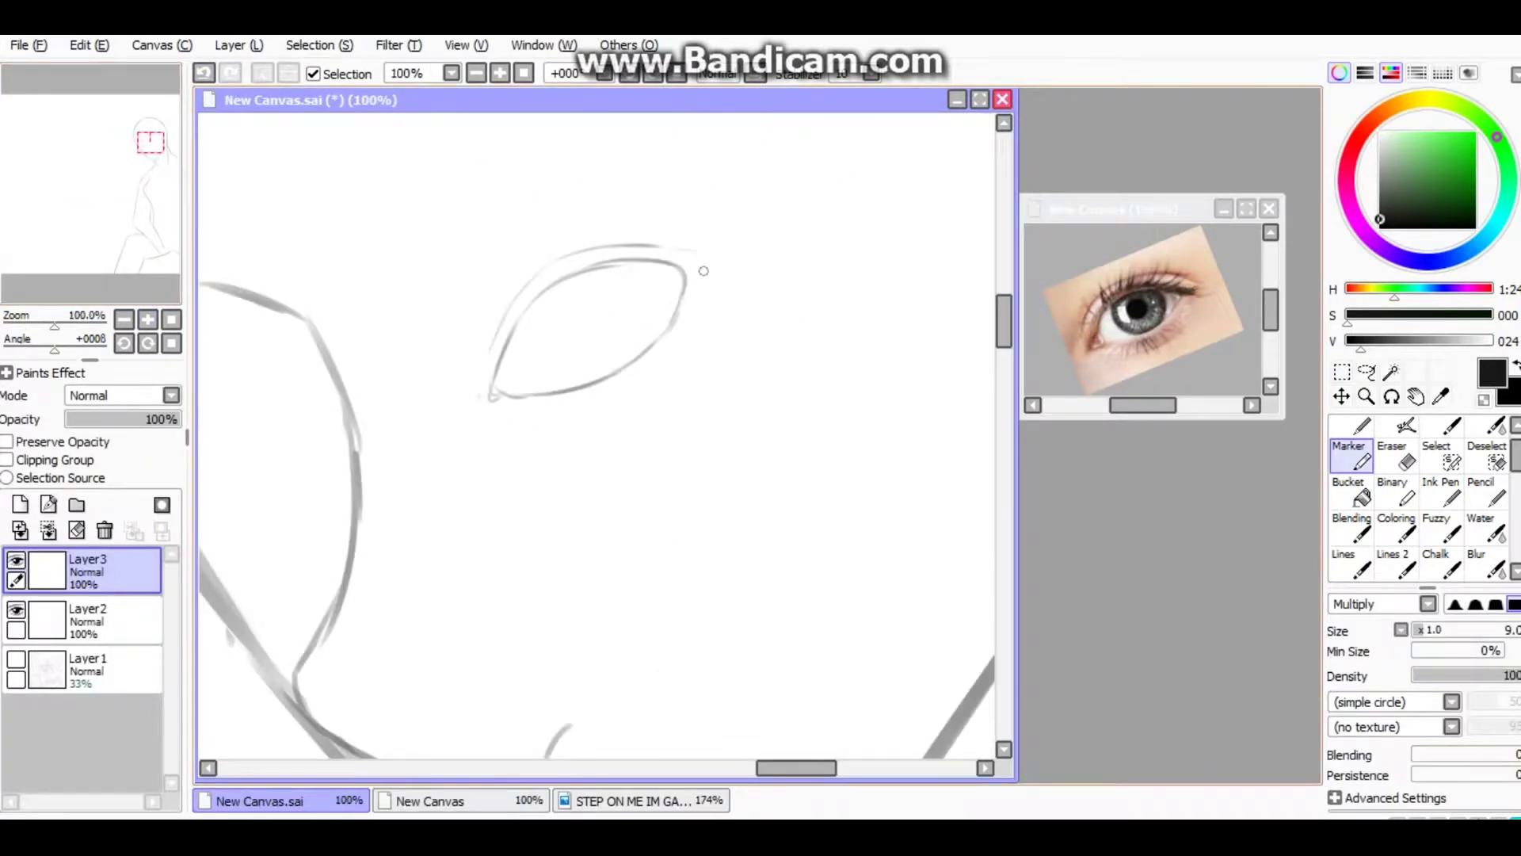
Draw the near eyebrow above the eye, with a tapered inner end and an arched outer end.
drag(701, 274, 771, 310)
drag(454, 341, 549, 338)
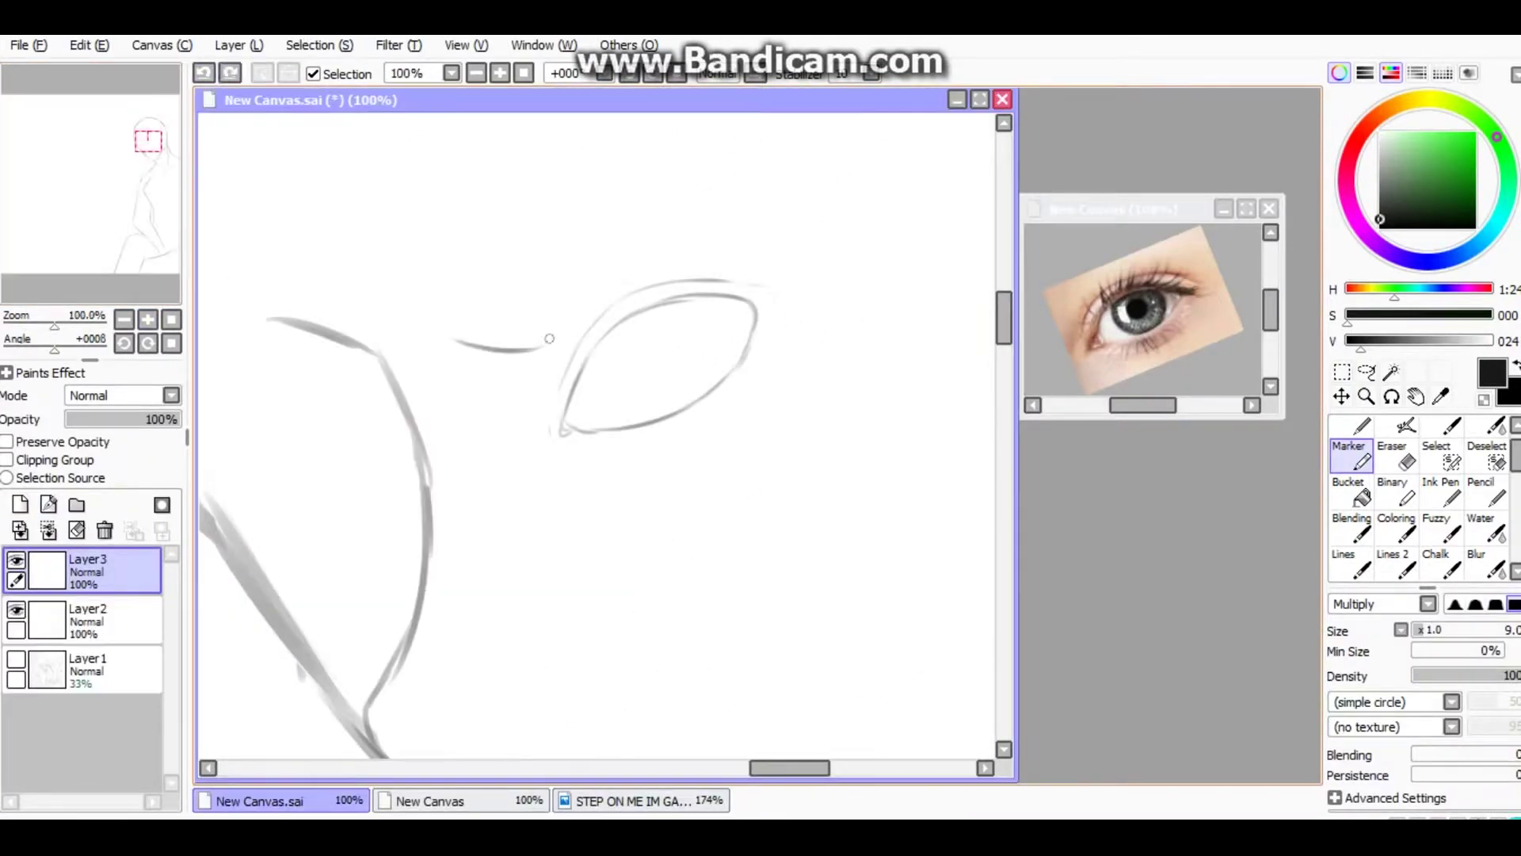
key(ctrl+z)
drag(657, 214, 792, 245)
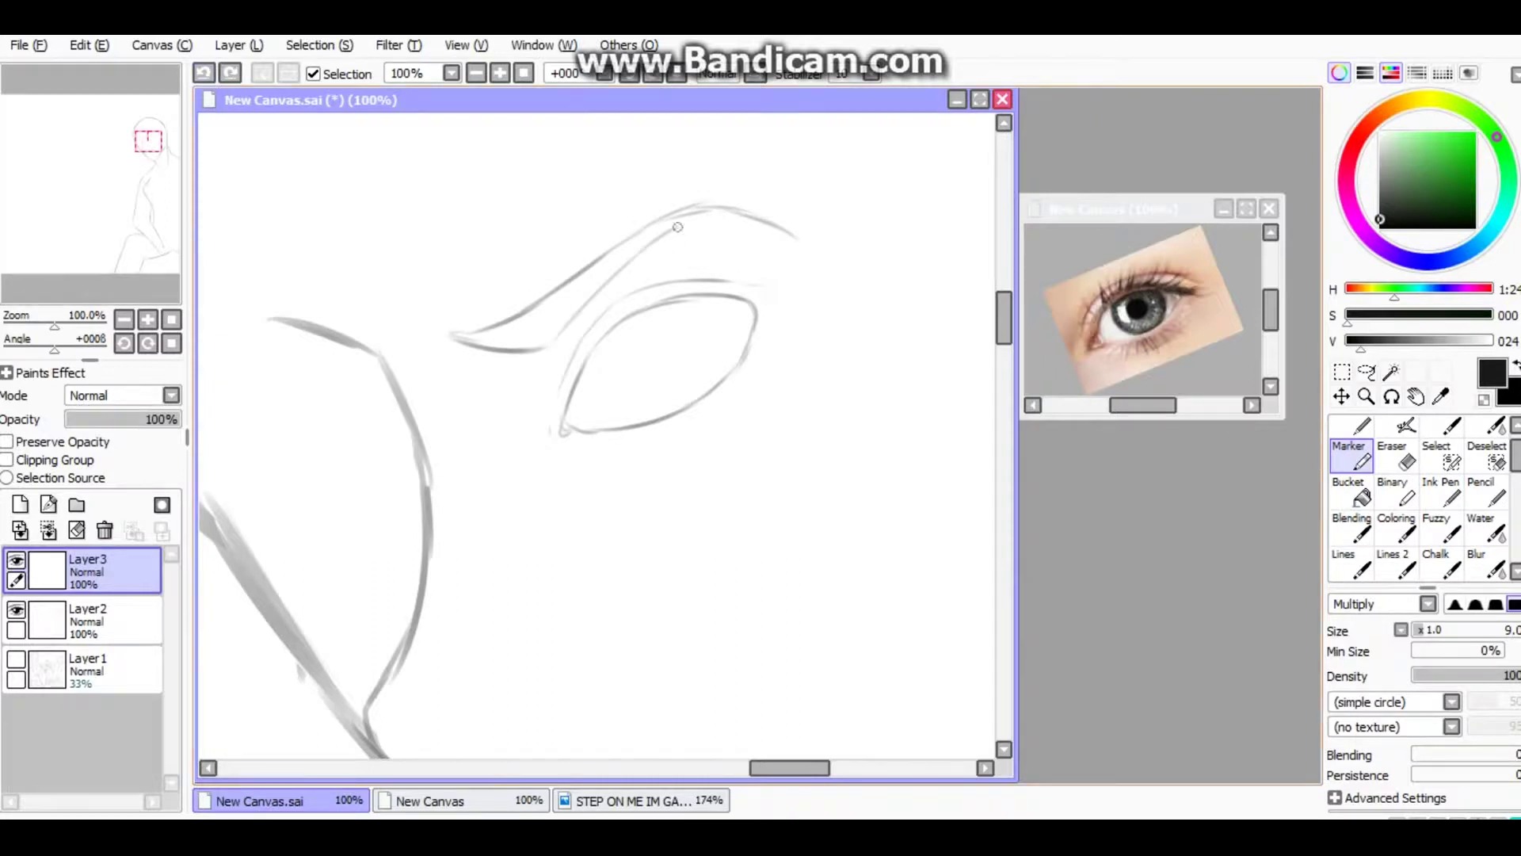
scroll(678, 227, down, 7)
scroll(677, 228, up, 7)
scroll(677, 227, down, 3)
scroll(533, 285, up, 3)
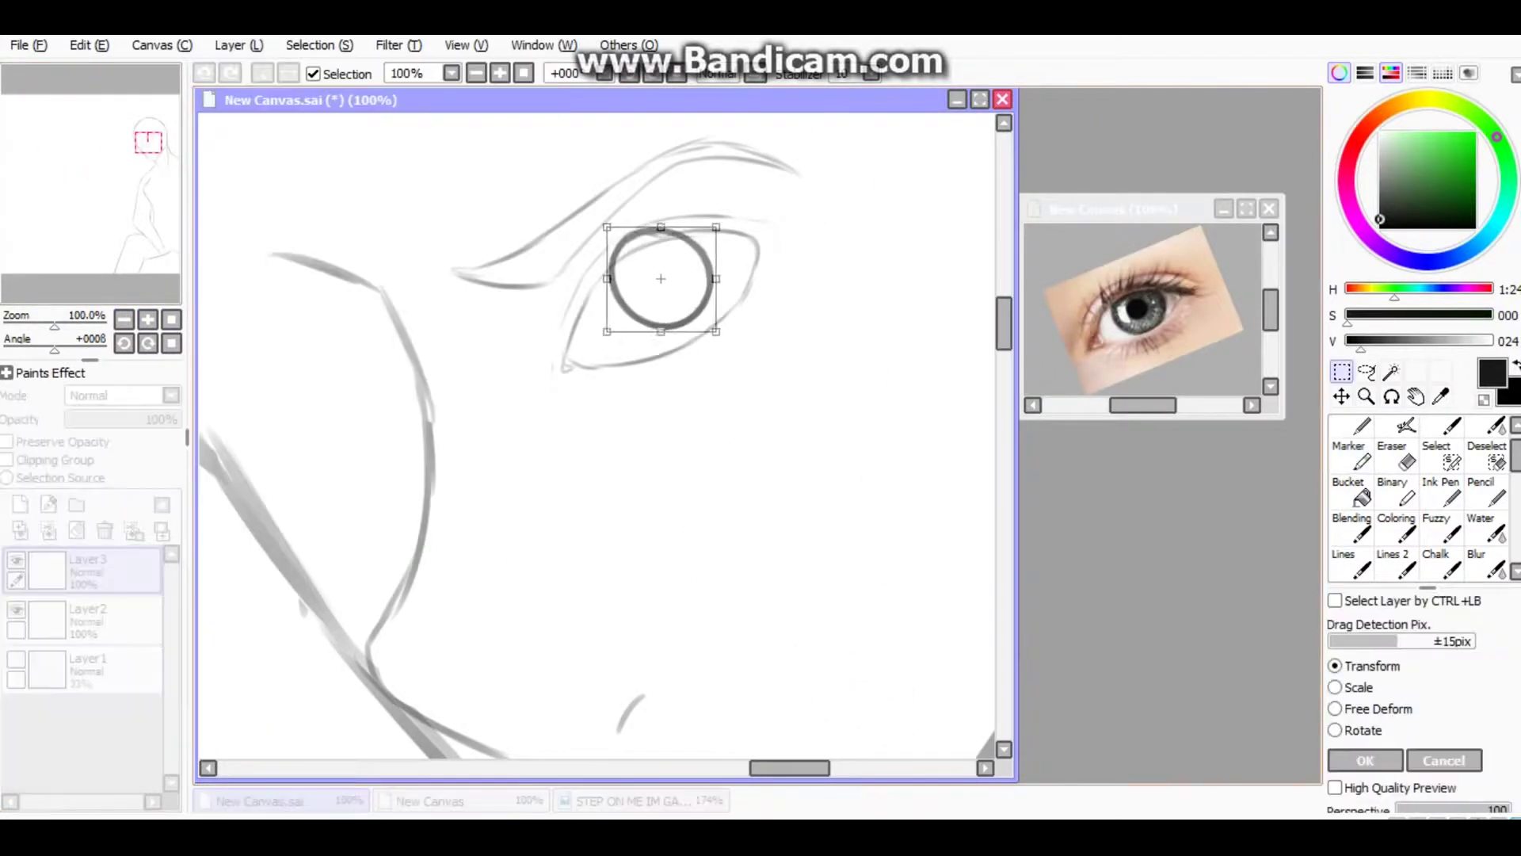
Try fitting an iris circle in the near eye and erasing its overlap with the lids, then undo it.
key(Return)
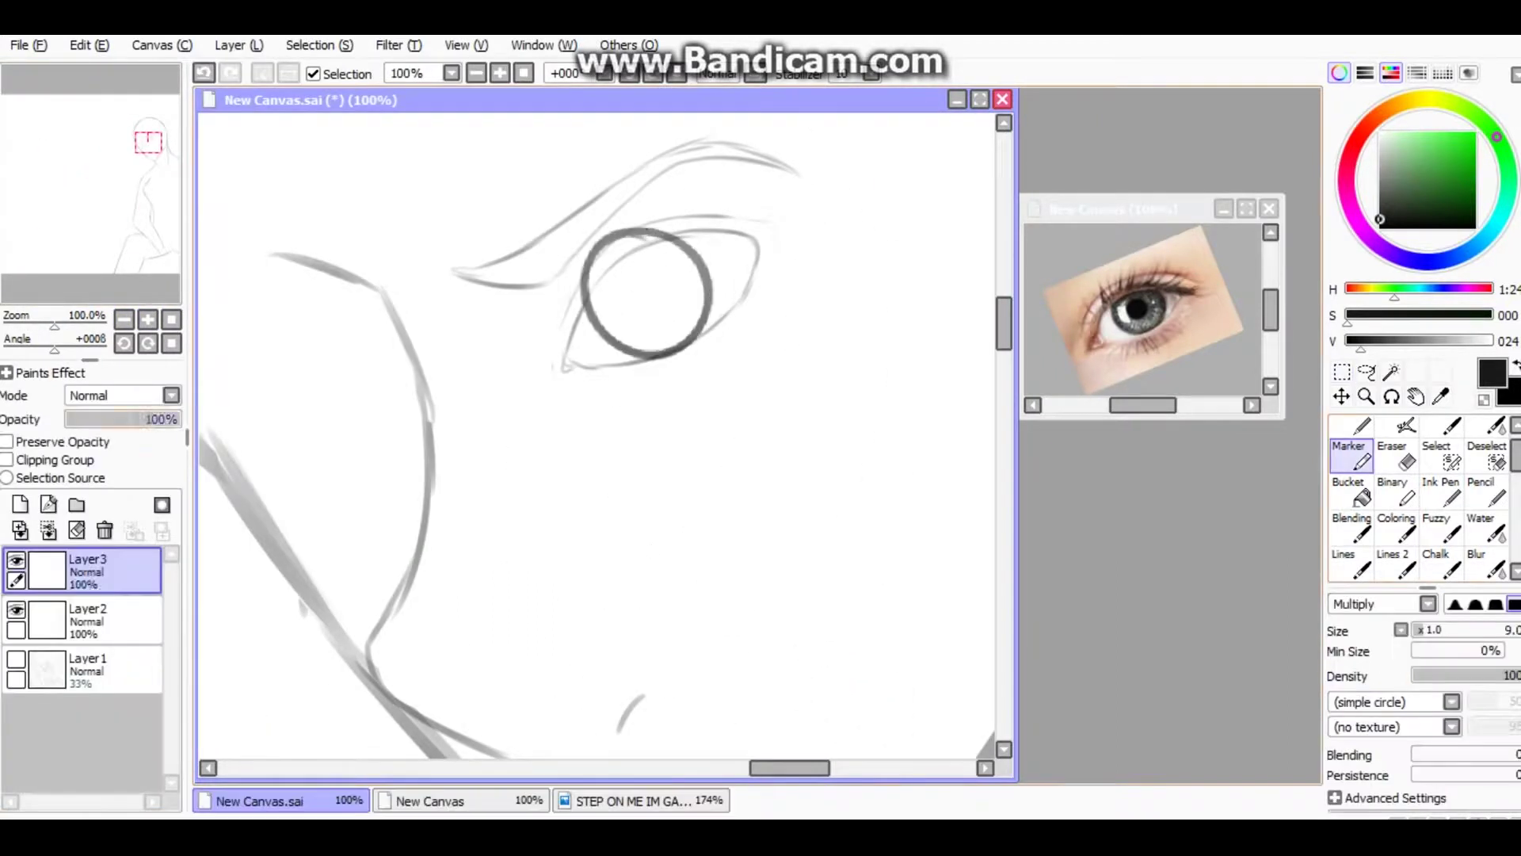
key(e)
scroll(707, 313, up, 2)
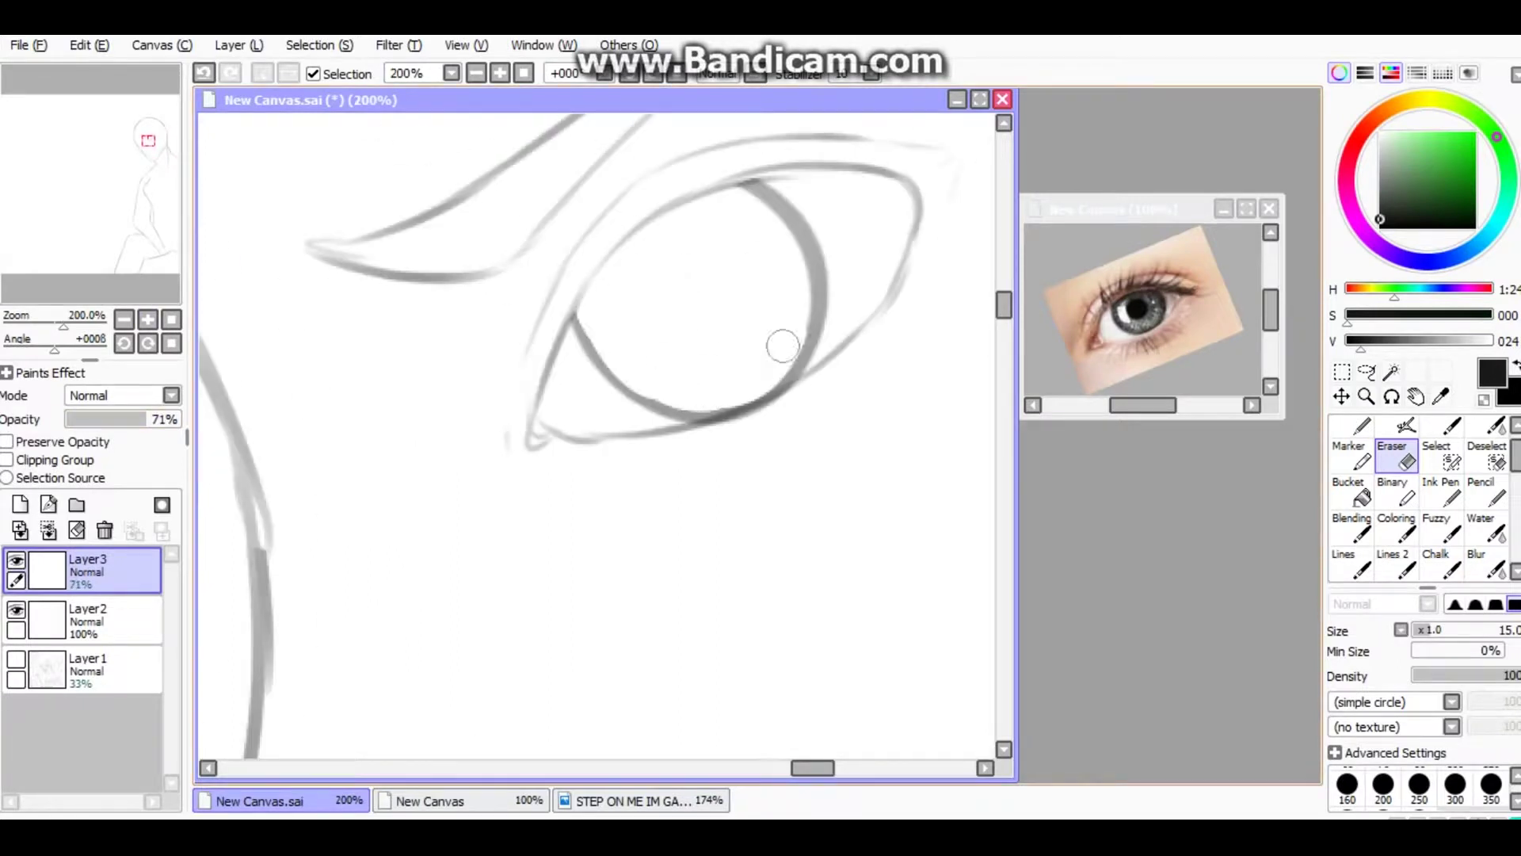
key(b)
scroll(602, 436, down, 3)
scroll(602, 436, up, 4)
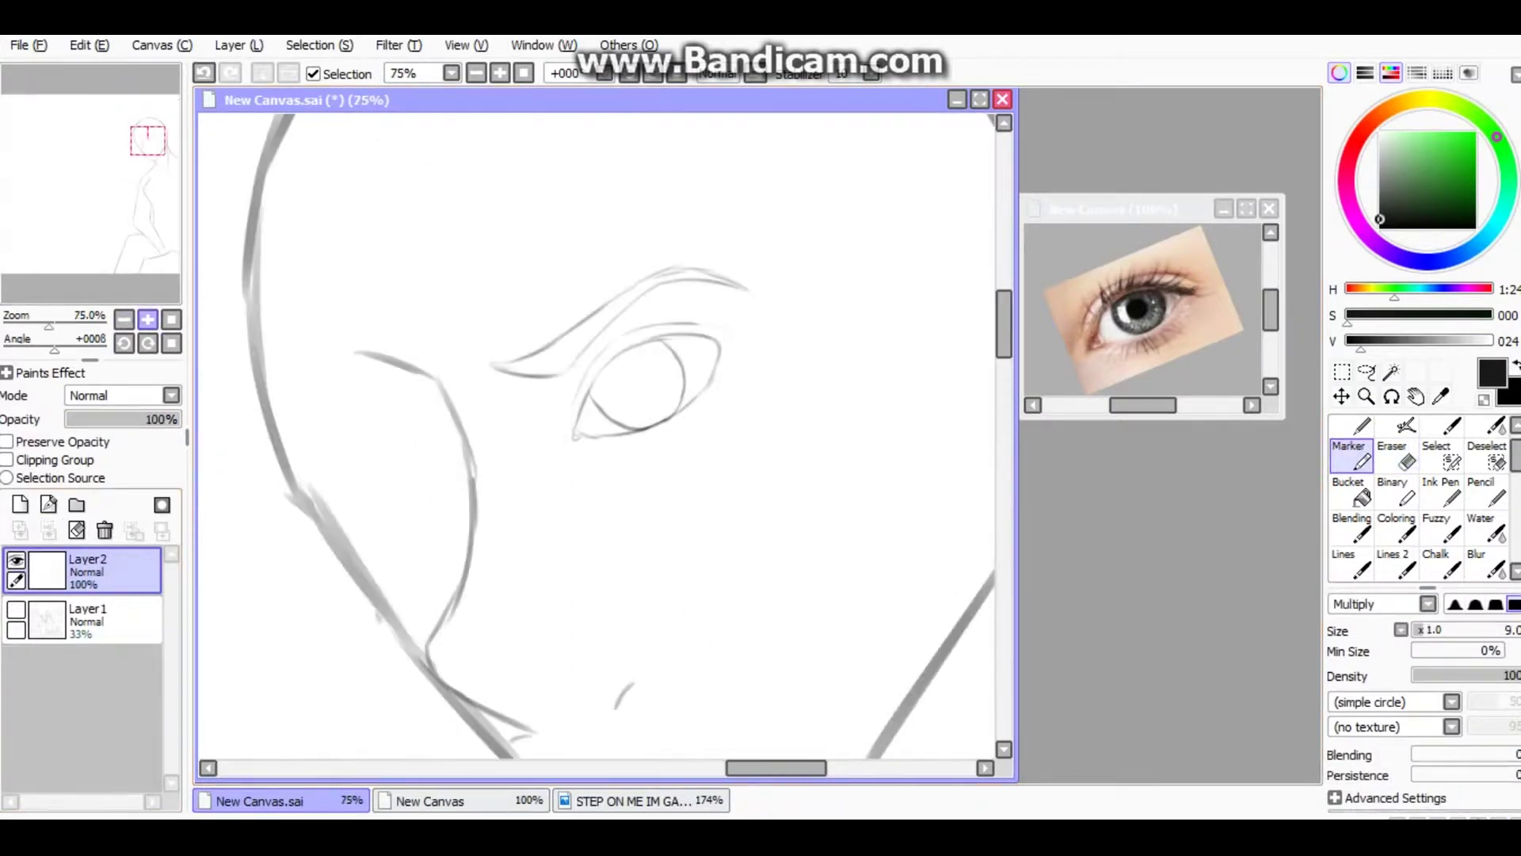
key(ctrl+z)
key(ctrl+z)
Transform the iris circle to fit the near eye and erase the part above the upper lid.
key(ctrl+t)
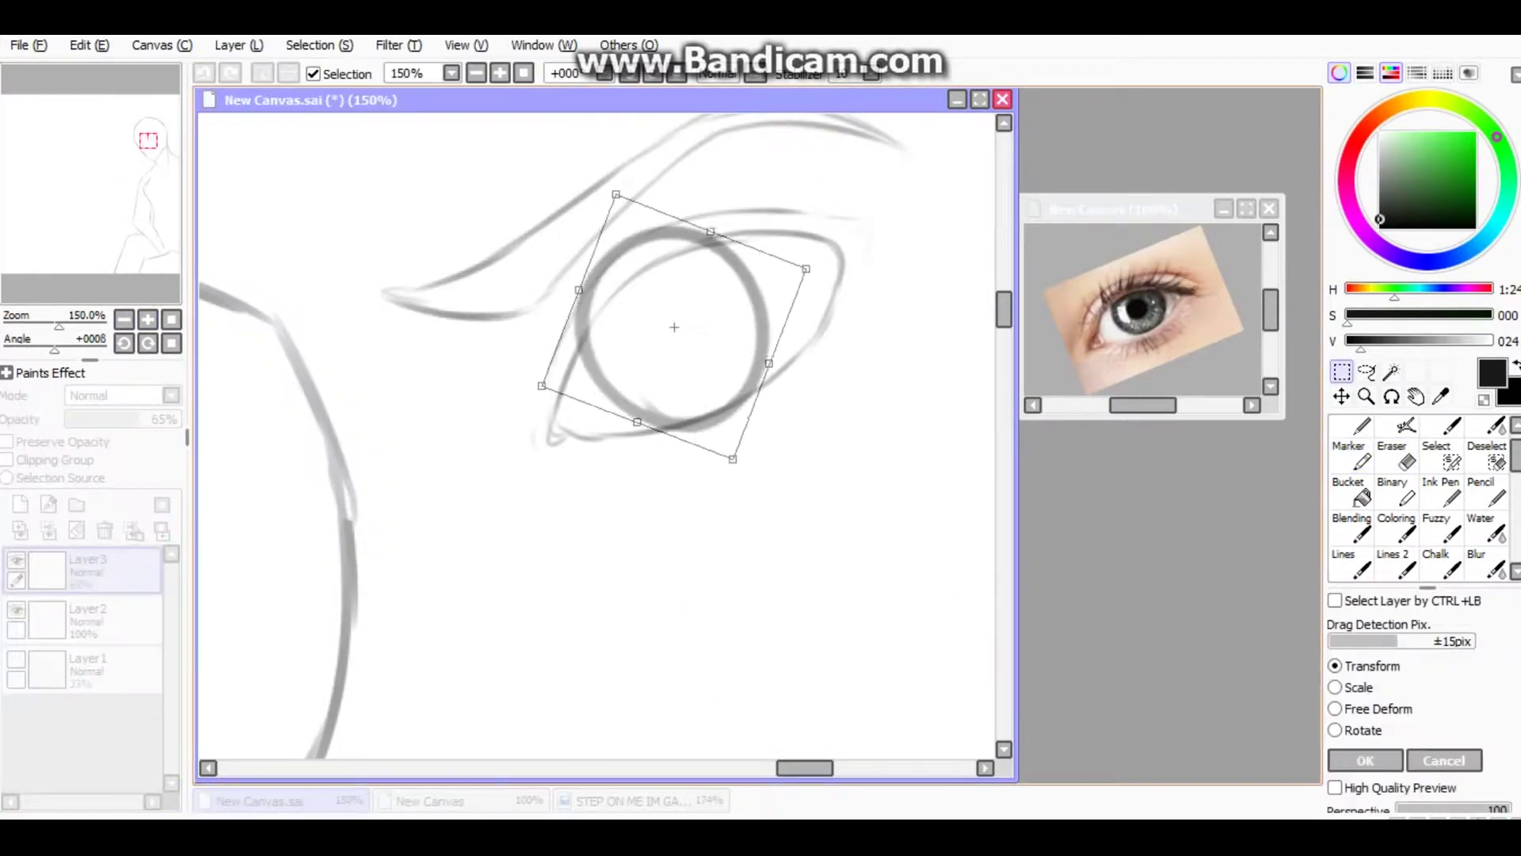
key(Return)
key(e)
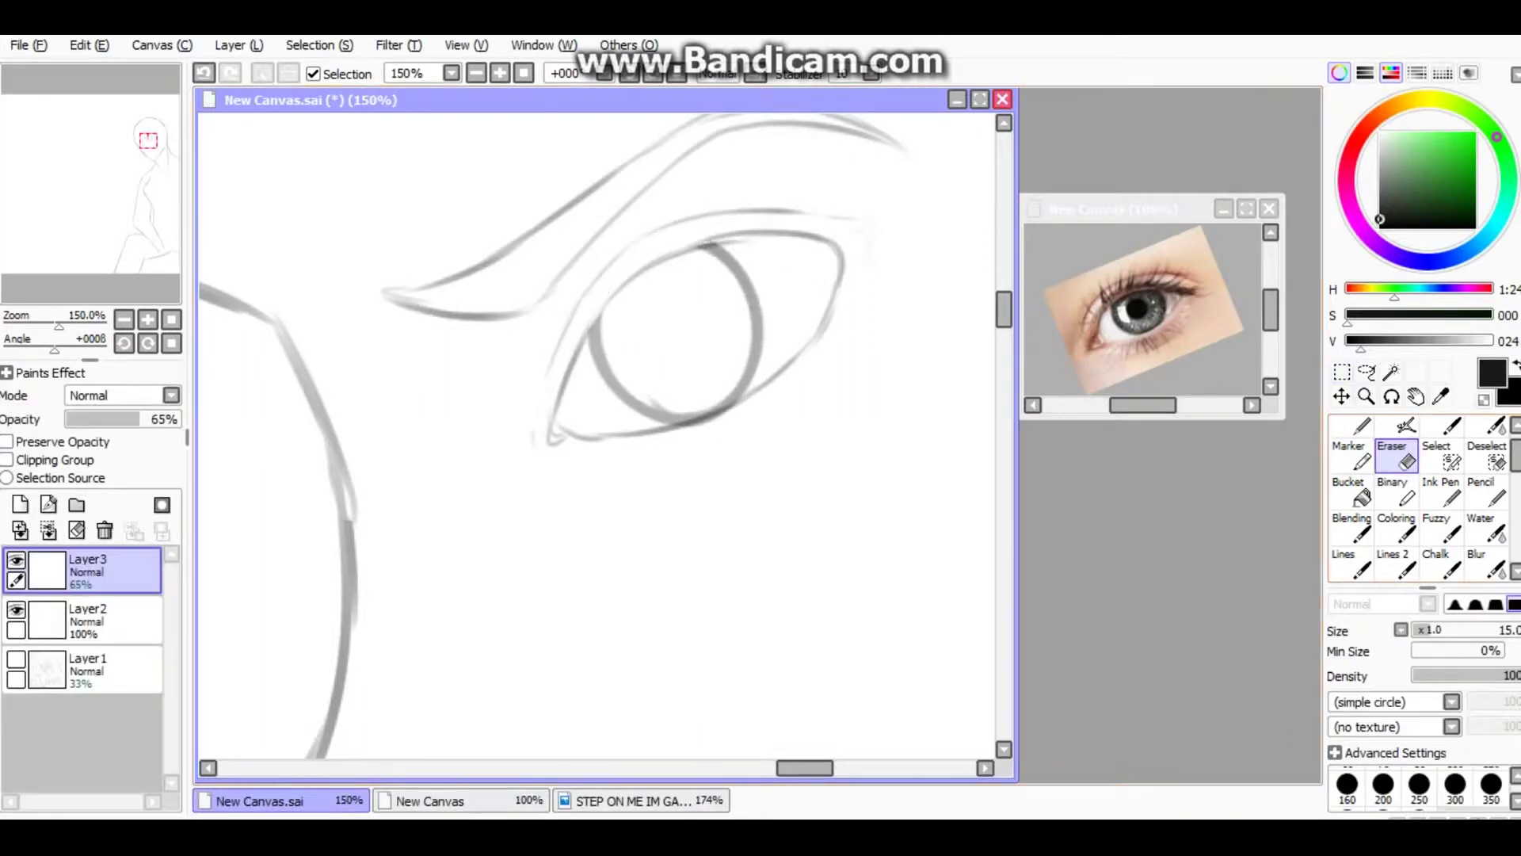
scroll(602, 436, down, 3)
scroll(602, 436, up, 4)
key(b)
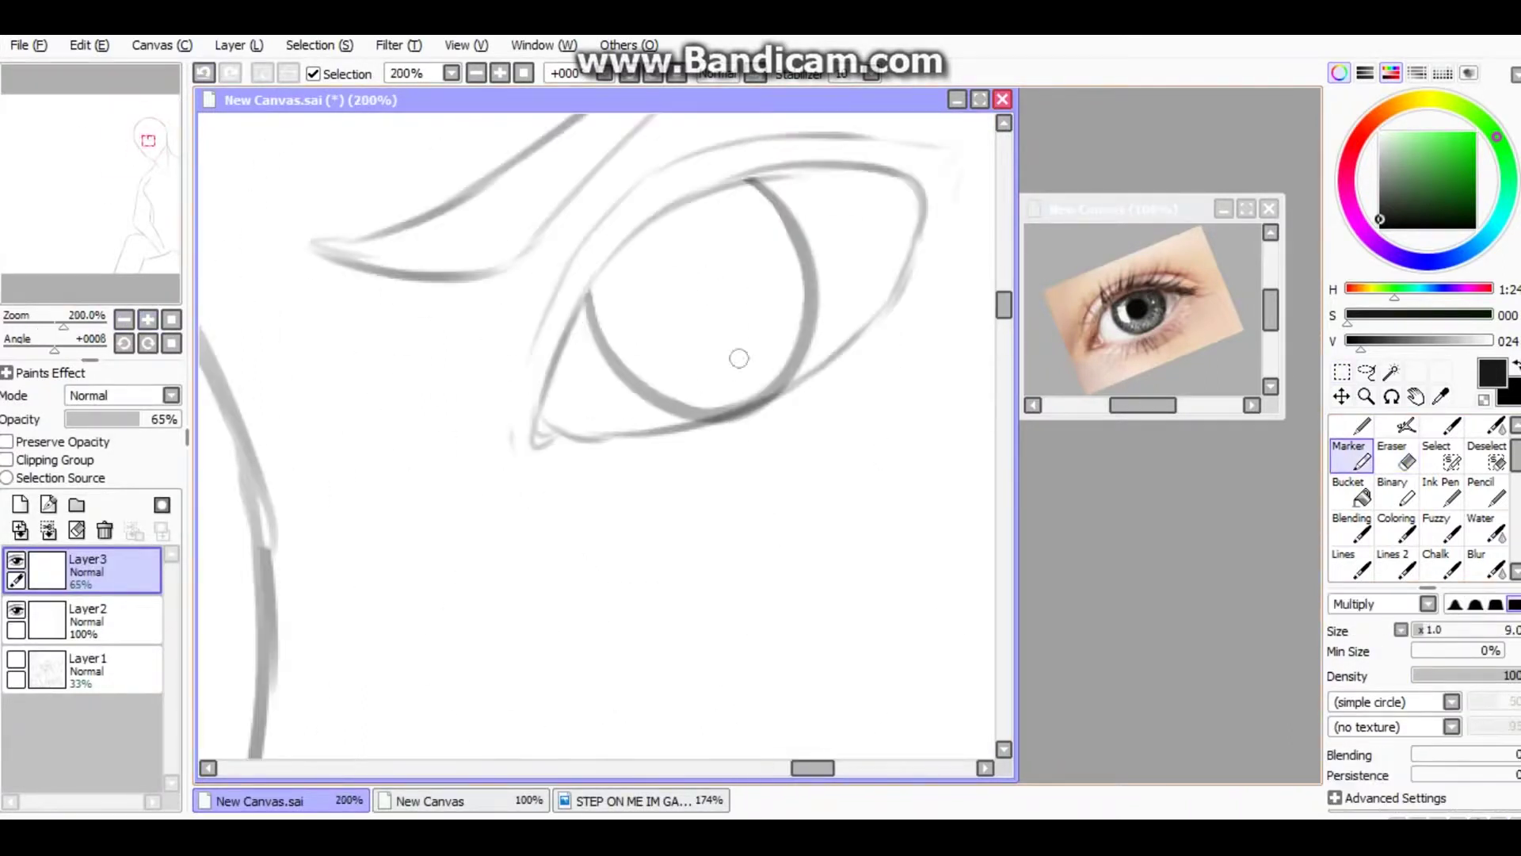
Draw a filled pupil in the centre of the near iris and merge Layer3 into Layer2.
drag(698, 277, 709, 317)
scroll(674, 341, down, 1)
key(ctrl+e)
scroll(602, 435, down, 2)
key(e)
key(b)
scroll(602, 435, down, 2)
scroll(649, 343, up, 3)
Lasso the near eye and adjust its fit under the brow with Transform.
key(m)
drag(480, 281, 713, 440)
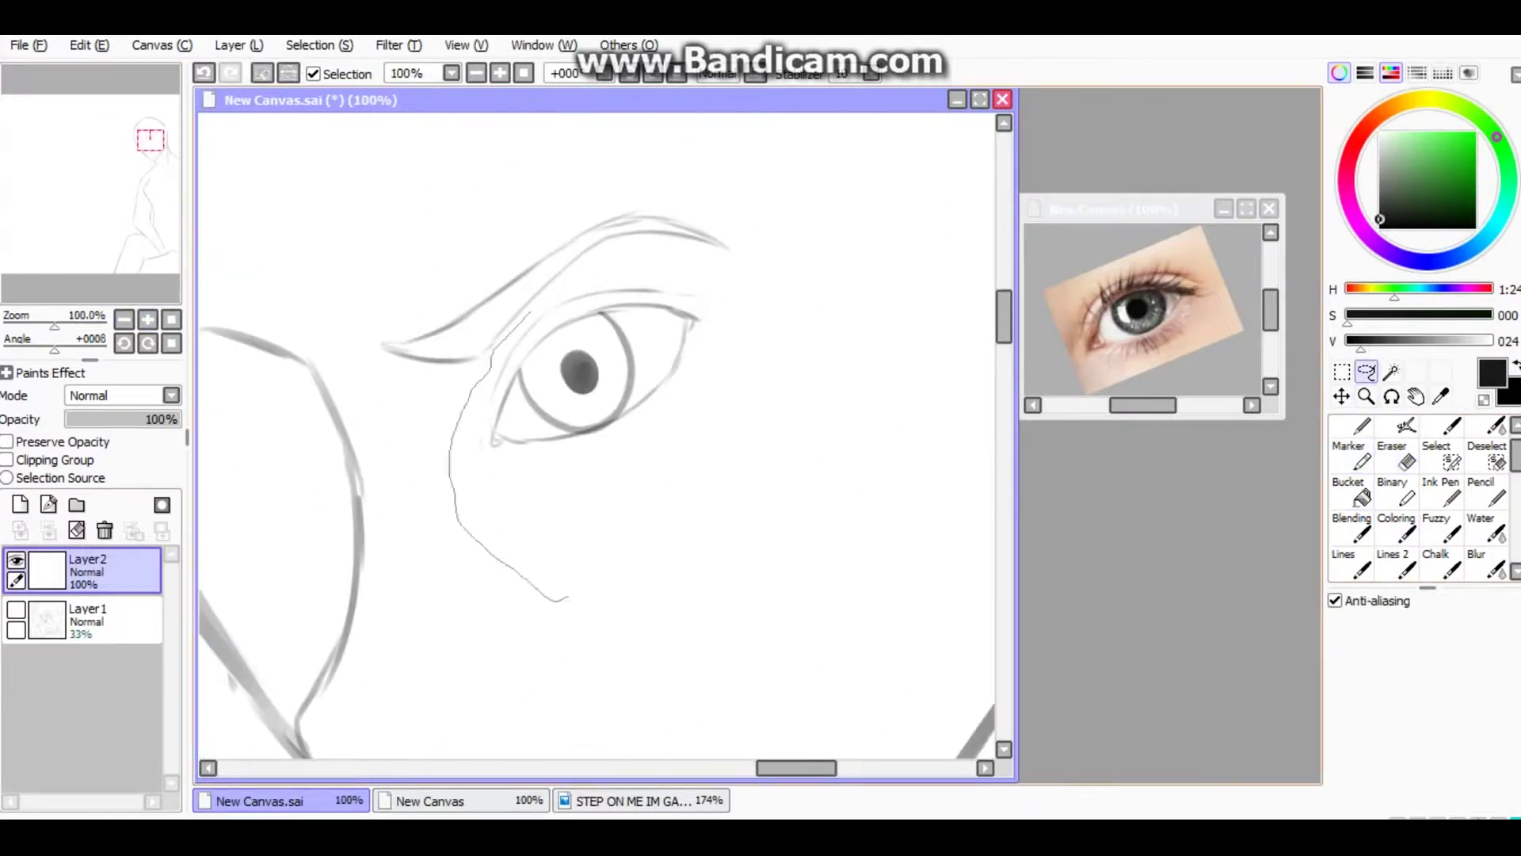
key(ctrl+t)
key(Return)
scroll(594, 358, down, 1)
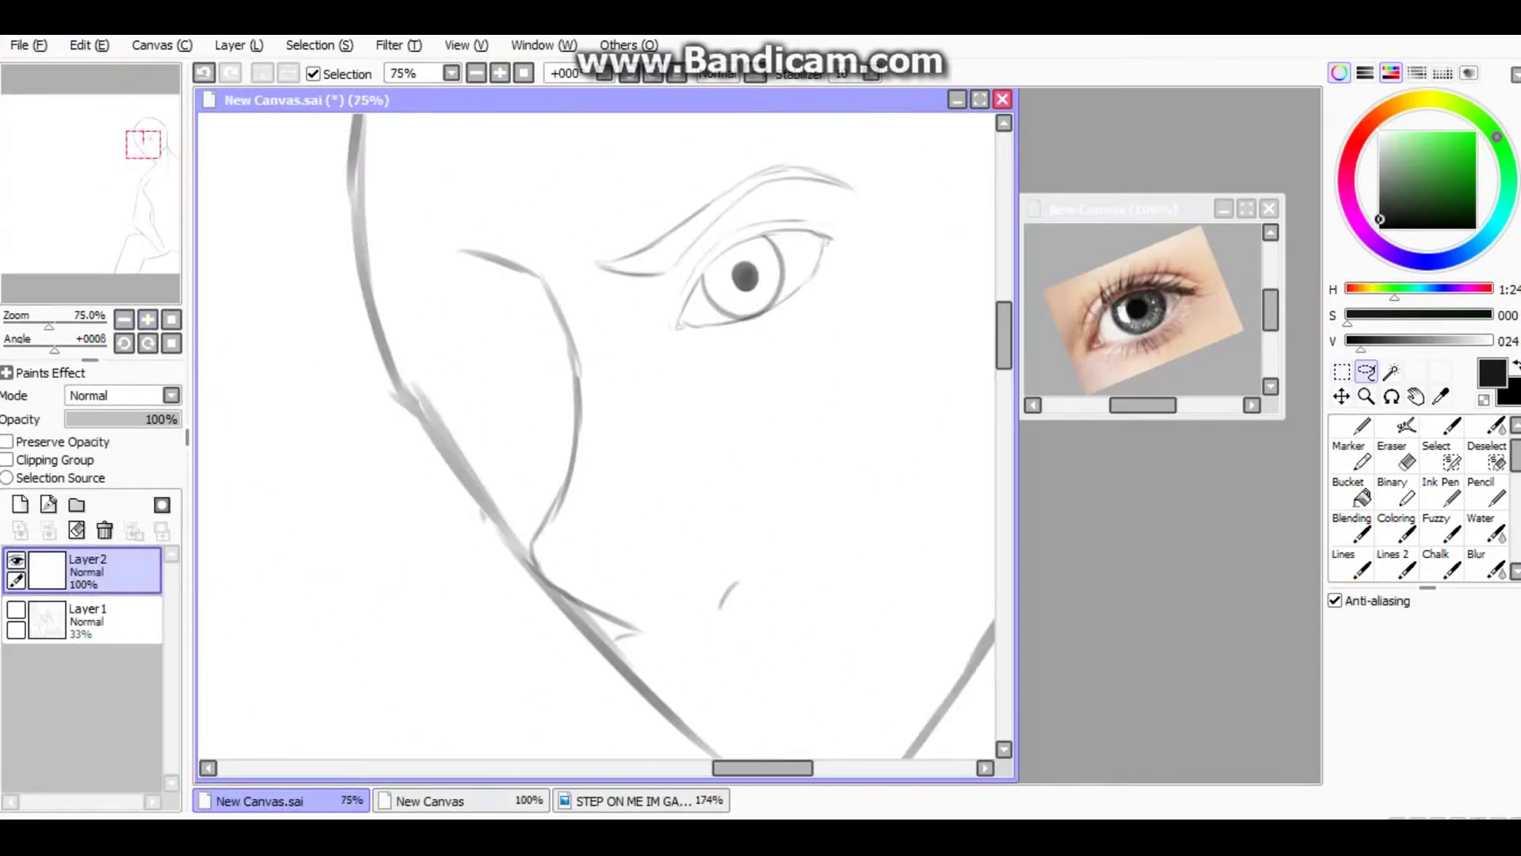
Try sketching the far eye's lid lines freehand beside the nose bridge.
key(b)
drag(634, 357, 581, 408)
mouse_move(475, 345)
mouse_down()
mouse_move(388, 295)
mouse_move(432, 353)
mouse_up()
key(e)
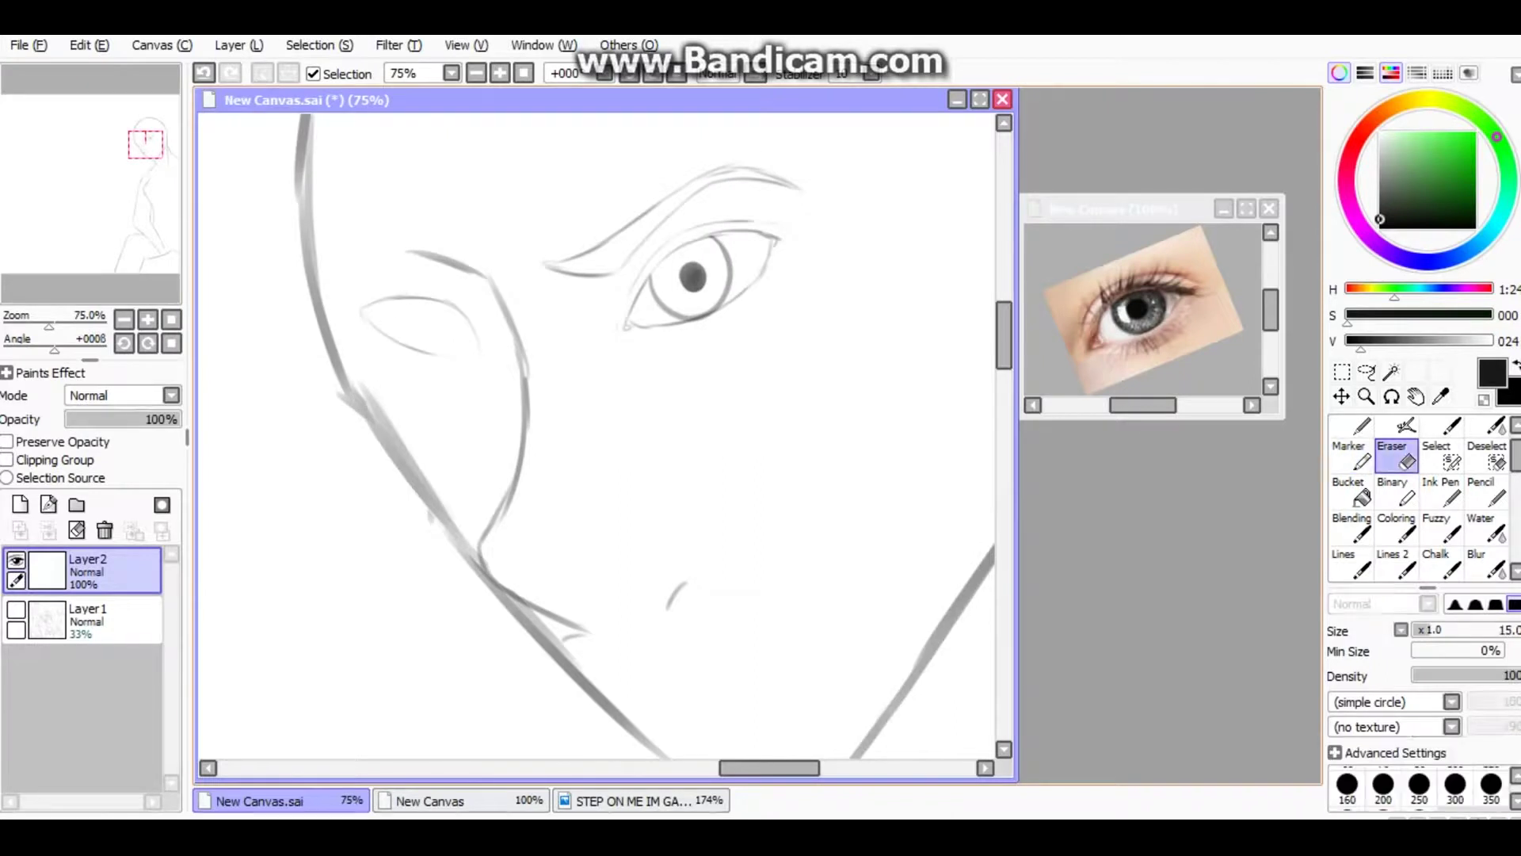
Lasso the near eye, copy it and paste it as a new layer.
key(m)
drag(630, 238, 828, 360)
key(ctrl+c)
click(89, 46)
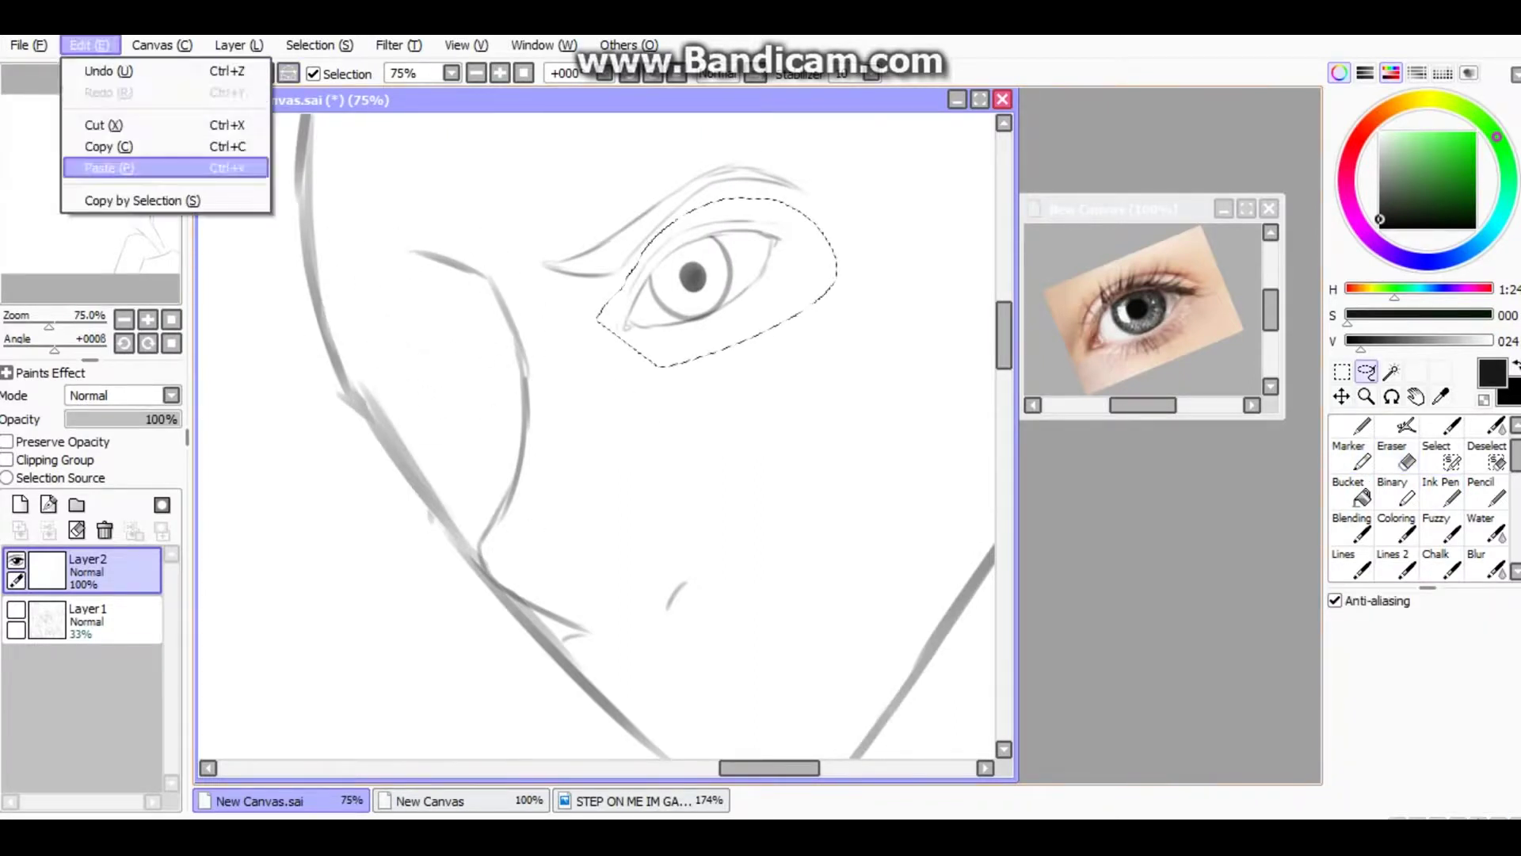
click(111, 163)
Move the pasted eye to the far side of the face and free-deform it to match the perspective.
key(ctrl+t)
drag(646, 279, 408, 331)
drag(325, 279, 342, 310)
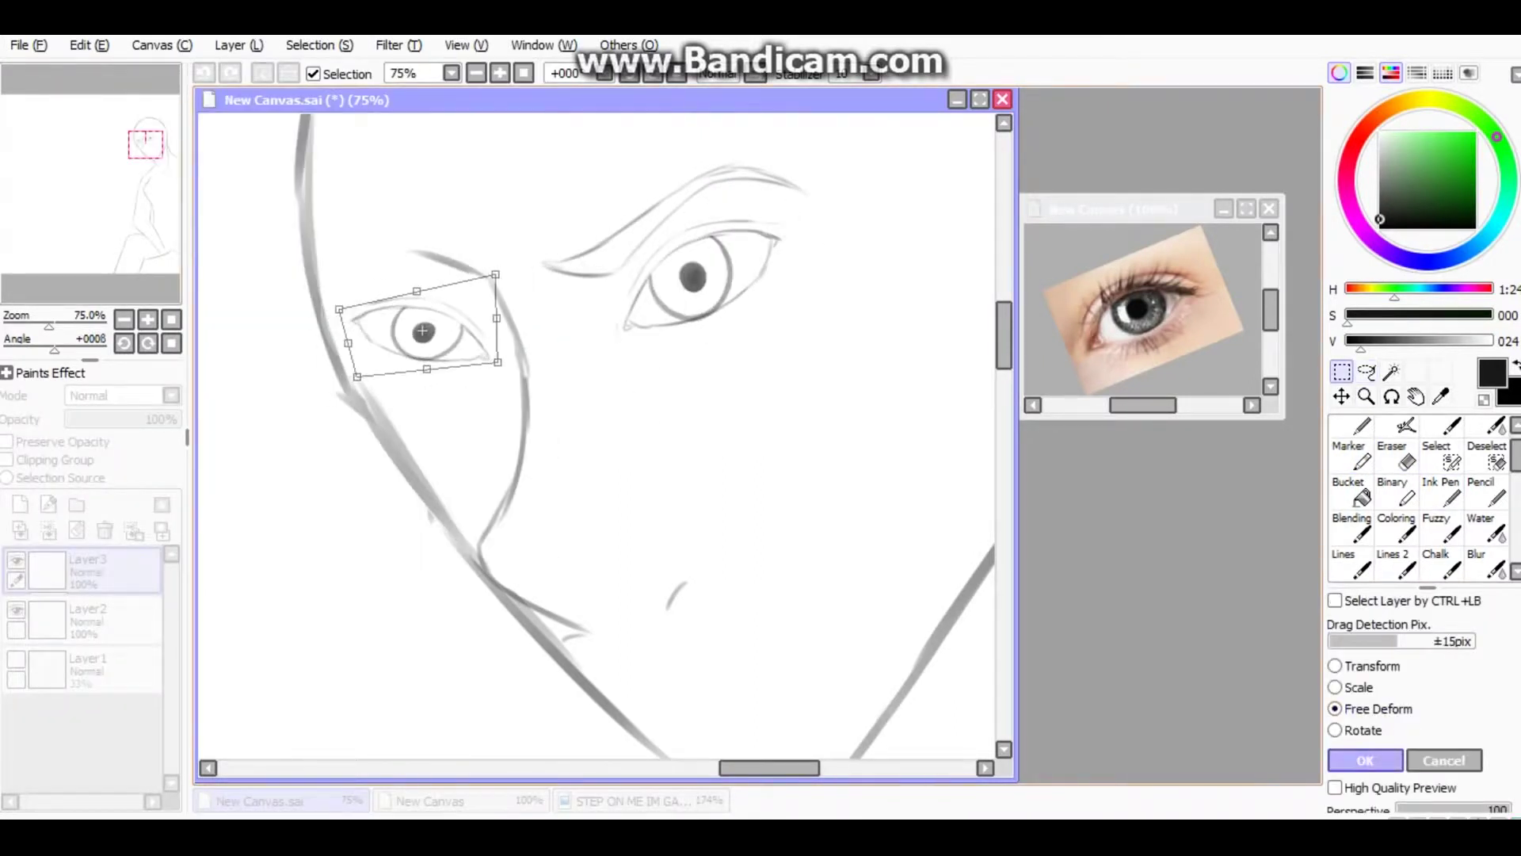
key(Return)
Erase the iris and pupil from the pasted far eye and merge its layer into Layer2.
scroll(412, 333, up, 2)
scroll(412, 380, down, 2)
mouse_move(396, 380)
mouse_down()
mouse_move(444, 412)
mouse_move(396, 404)
mouse_up()
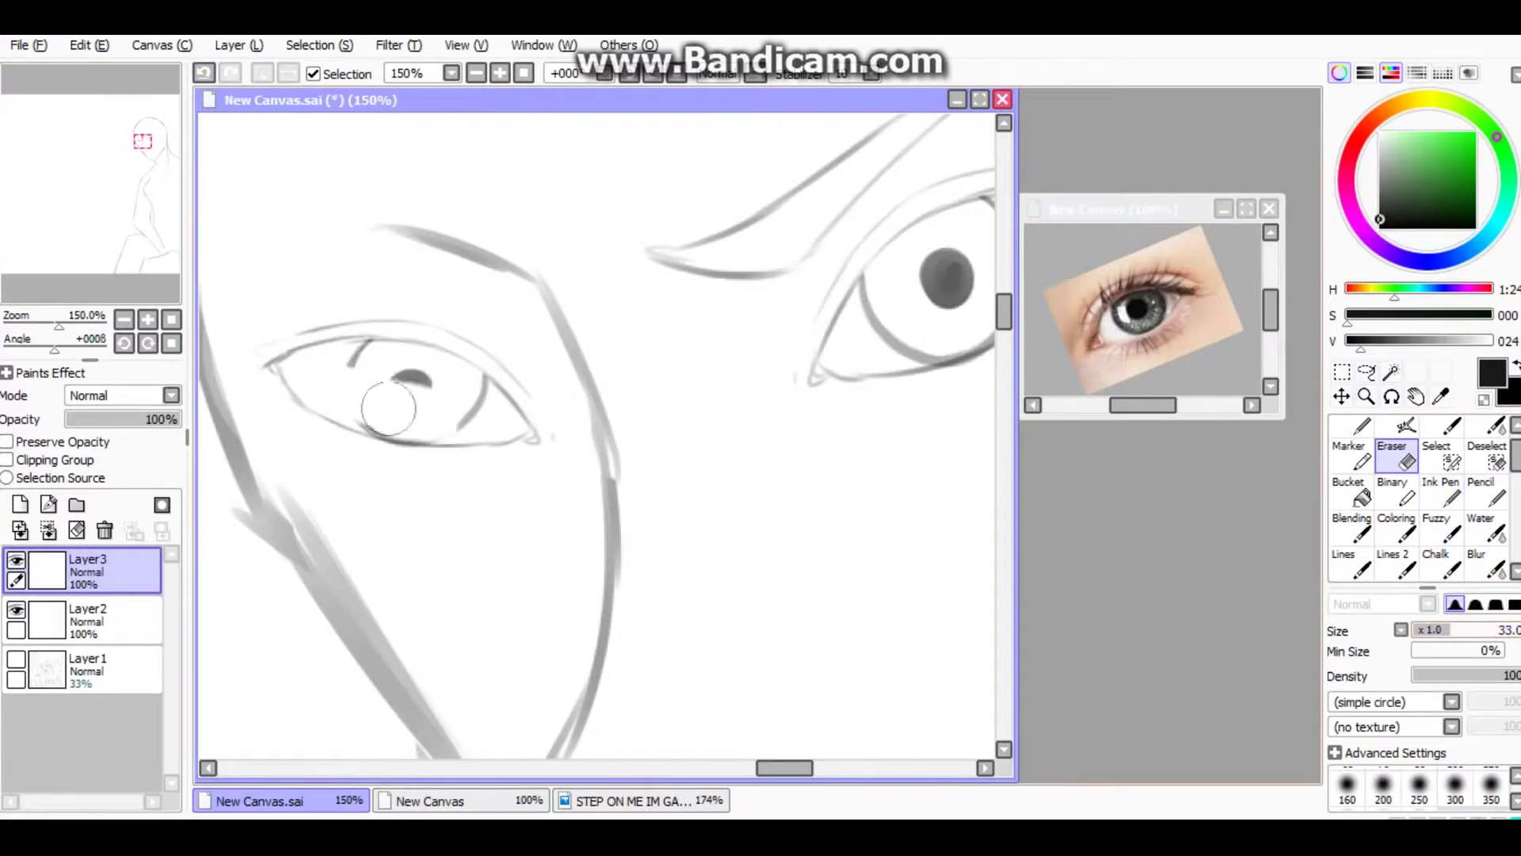
key(ctrl+e)
Lasso the far eye and transform it to sit beneath the far eyebrow.
key(ctrl+t)
drag(761, 429, 780, 414)
key(Return)
key(l)
drag(503, 428, 495, 412)
key(ctrl+t)
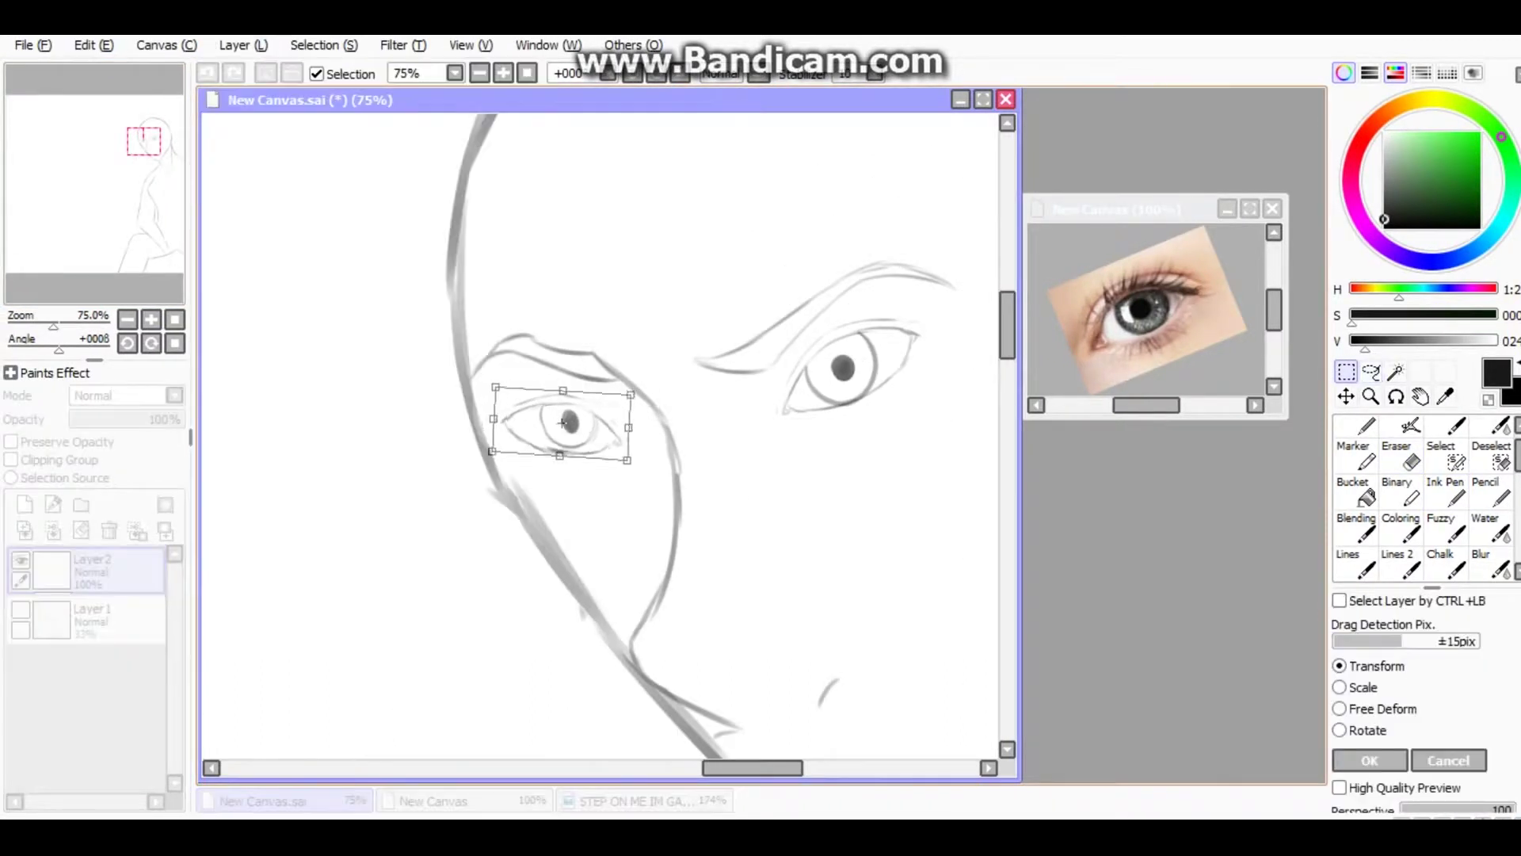
click(1370, 761)
Nudge the selected part of the far eye into place and deselect it.
click(127, 319)
scroll(558, 312, down, 2)
key(ctrl)
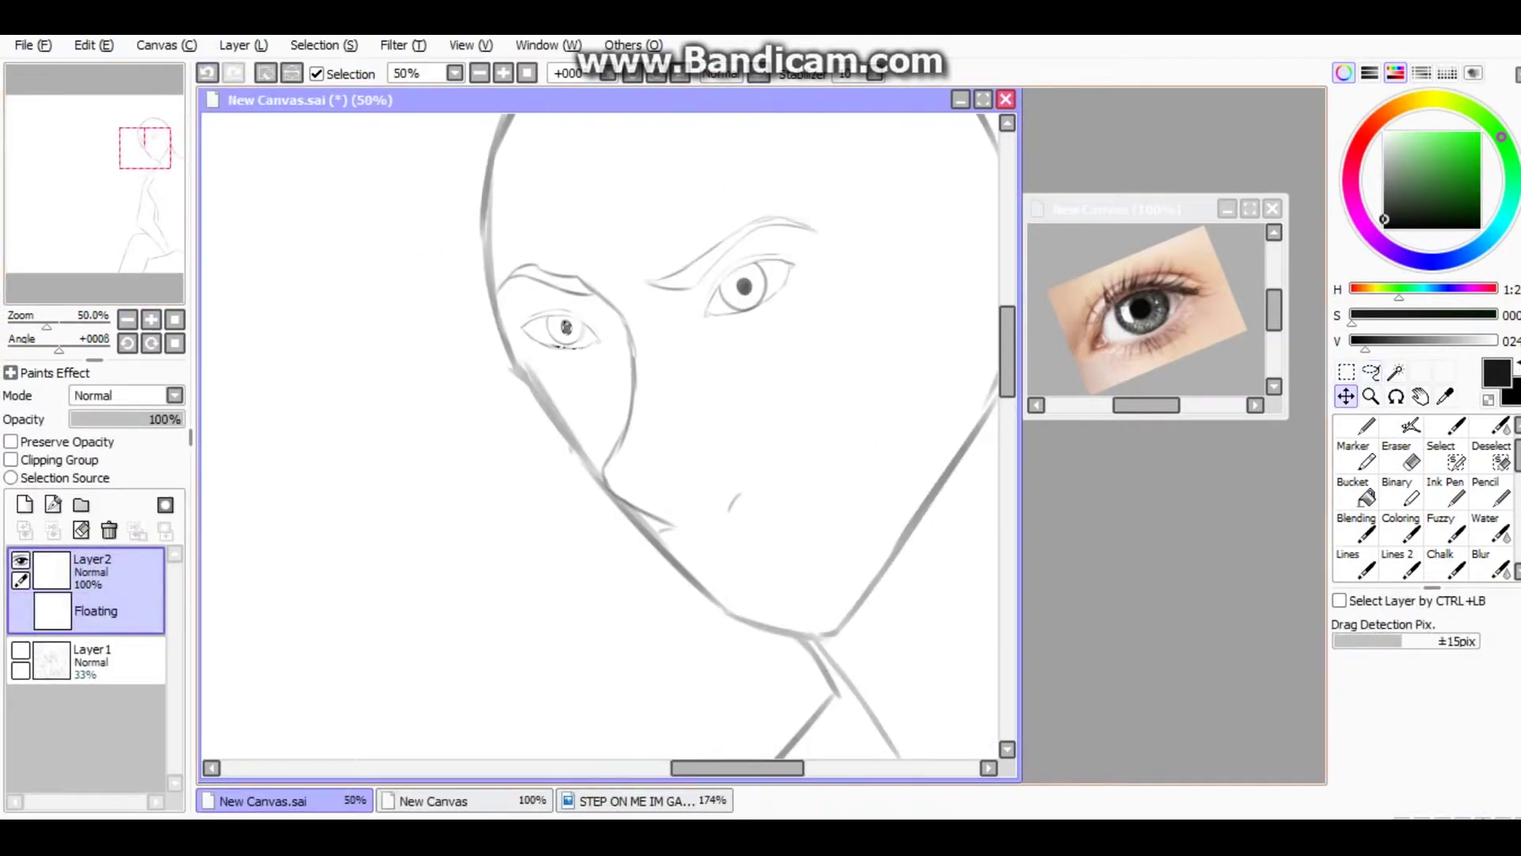
key(ctrl+d)
Close the eye reference photo, maximize the drawing window and add a new layer for the Marker.
click(1356, 451)
scroll(602, 436, down, 3)
click(1272, 208)
click(982, 99)
click(24, 505)
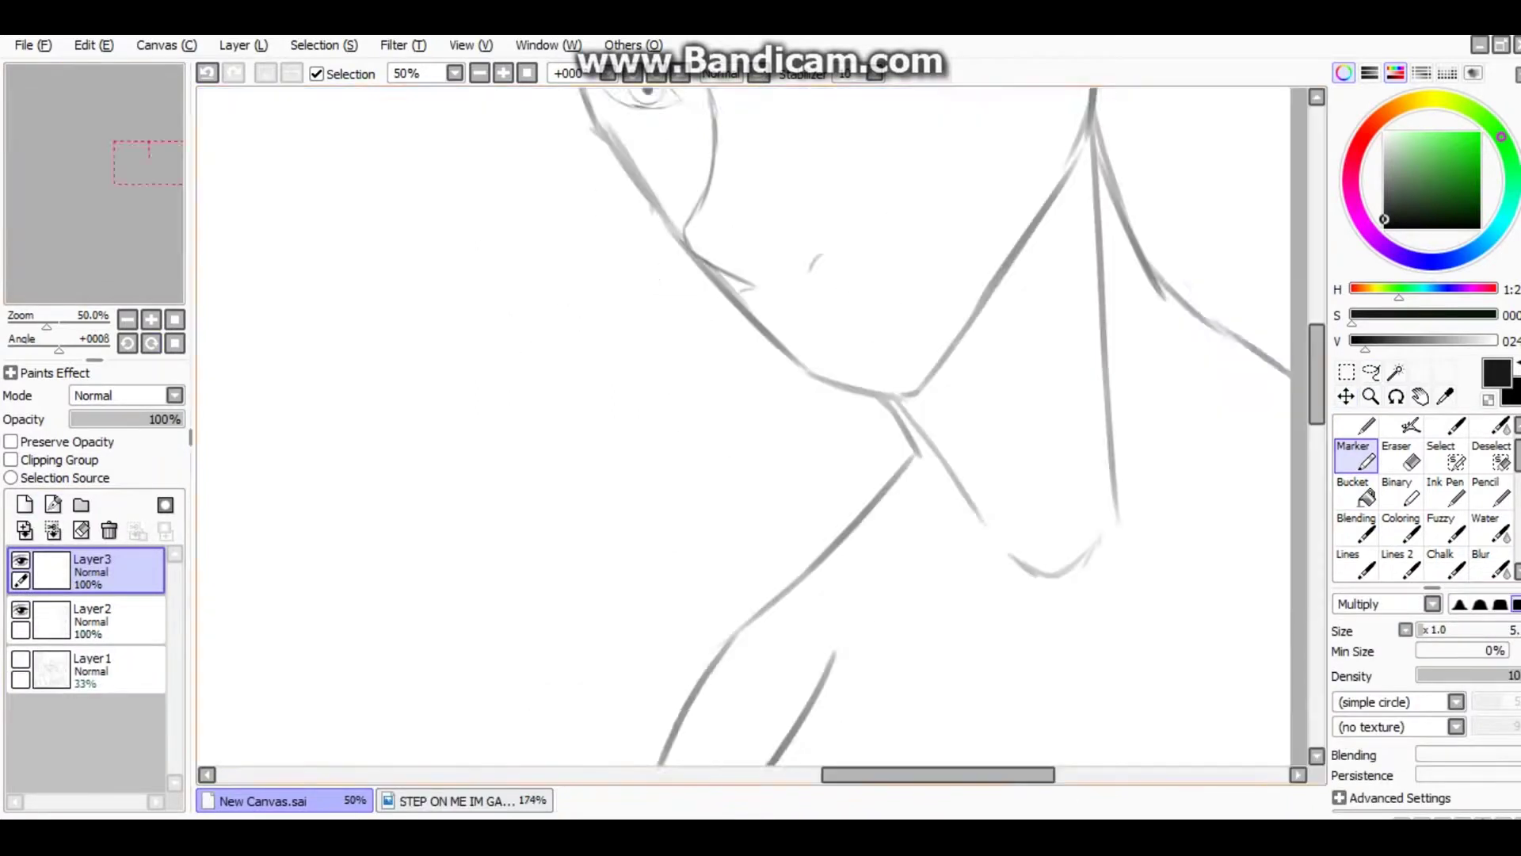
Draw the slanted mouth below the nose with the Marker and keep it on Layer2 without the extra layer.
scroll(521, 414, up, 2)
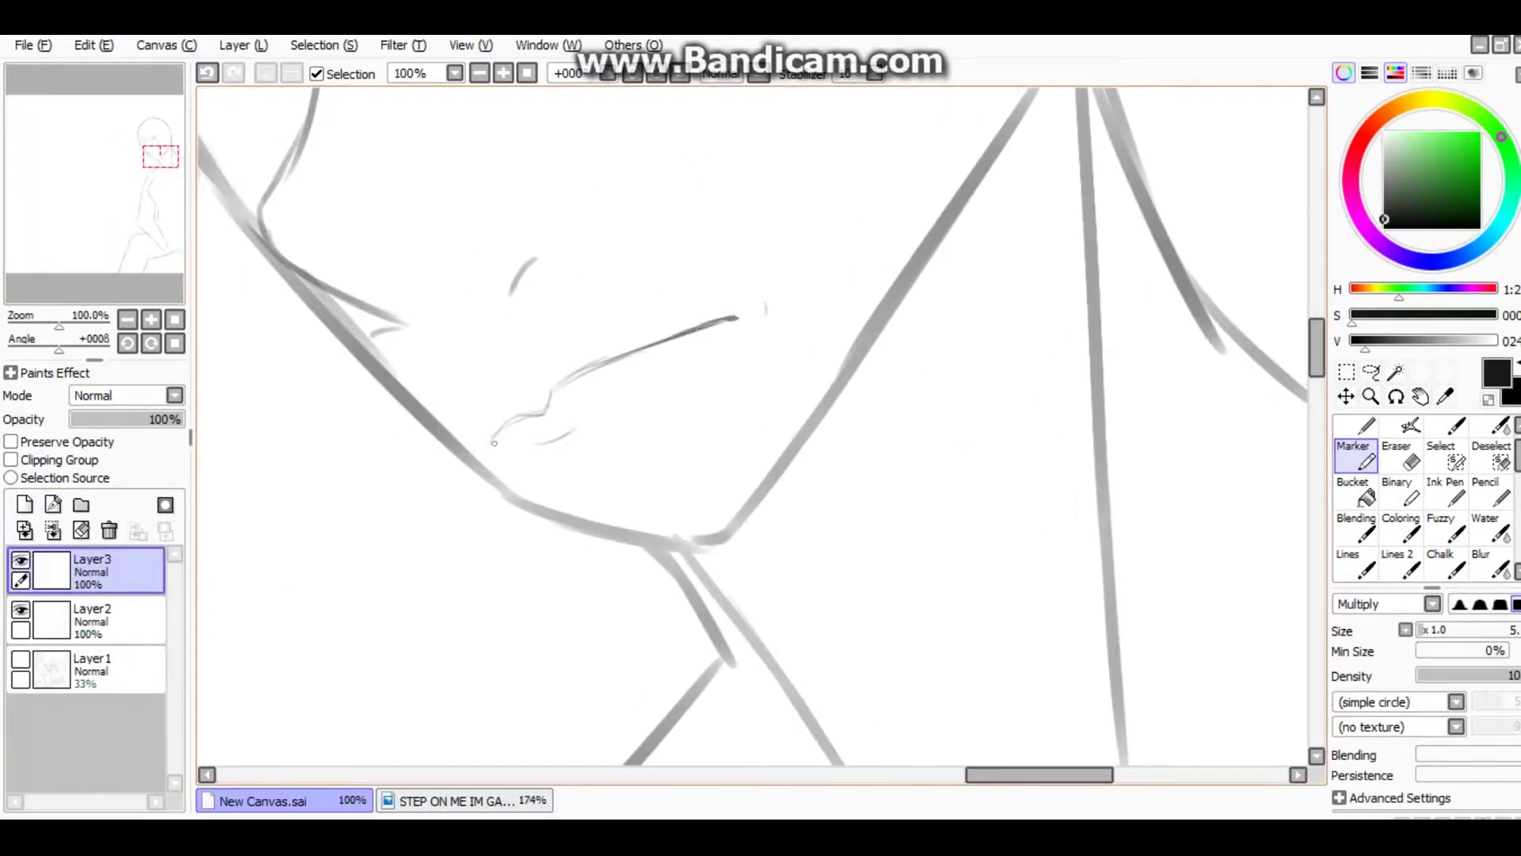
scroll(494, 443, down, 3)
scroll(494, 443, down, 2)
drag(417, 420, 400, 475)
drag(412, 473, 468, 431)
drag(474, 400, 574, 431)
drag(543, 492, 579, 551)
click(109, 530)
Erase the far cheek and jaw outline and redraw it as a smoother curve down to the chin.
click(1396, 456)
drag(483, 345, 501, 365)
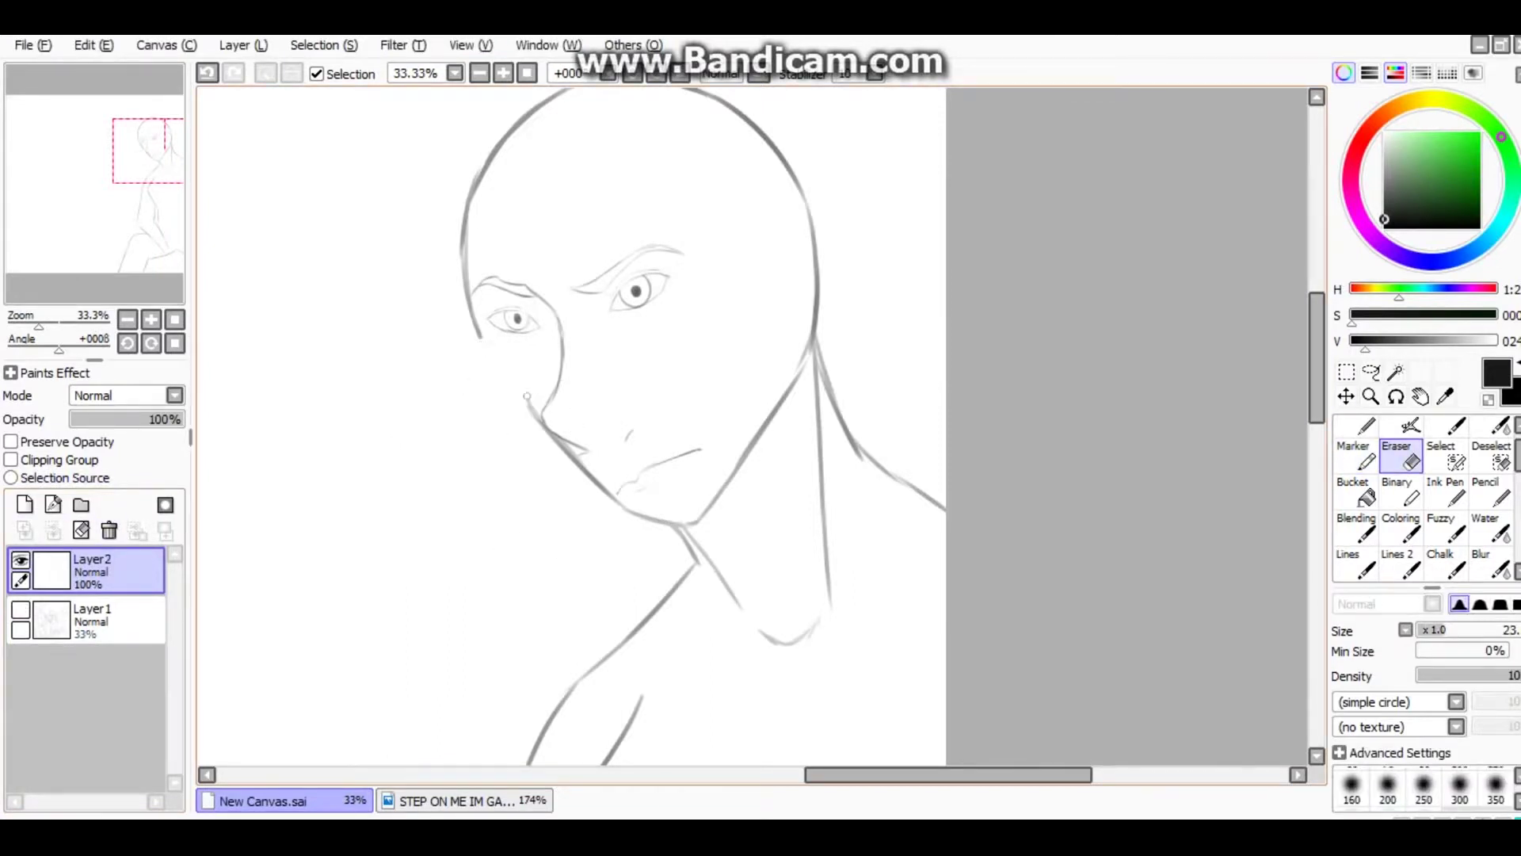
key(b)
scroll(594, 485, up, 2)
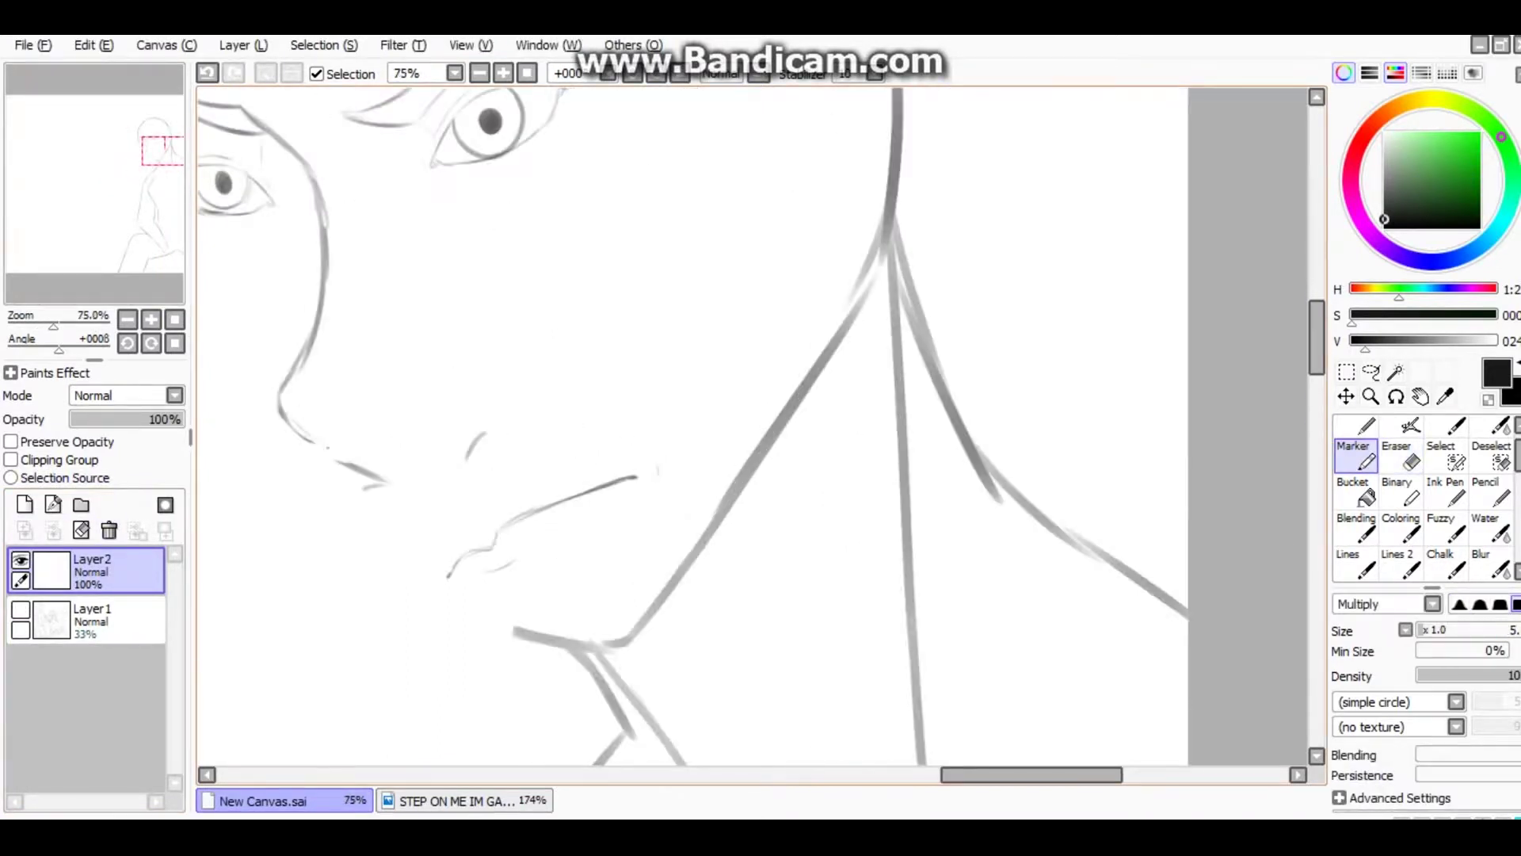
scroll(430, 268, down, 1)
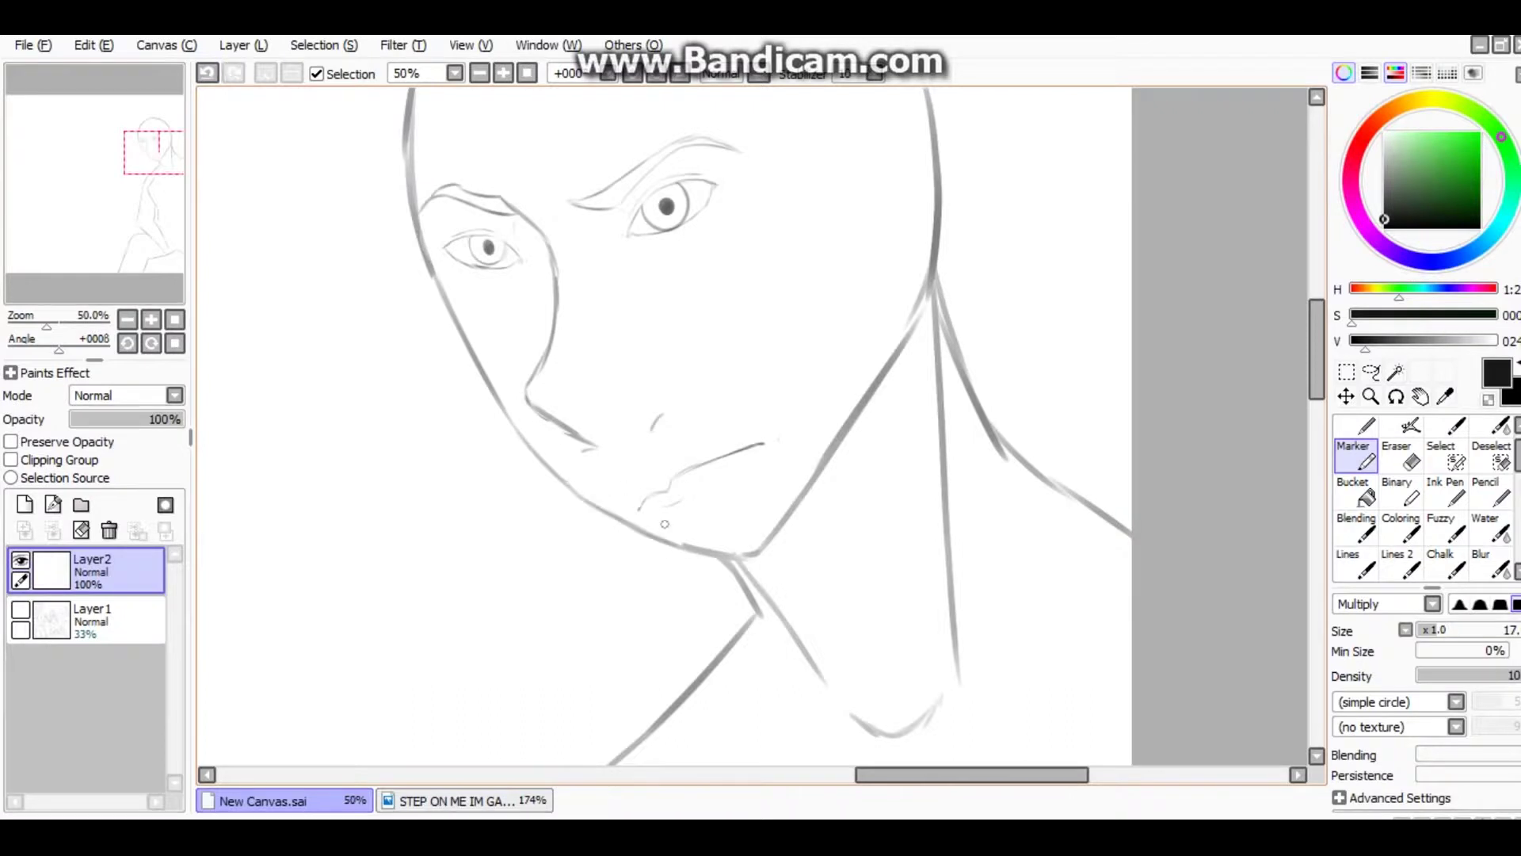
Select both eyes with their eyebrows and shift them slightly toward the near side of the face.
drag(664, 523, 718, 665)
drag(586, 396, 880, 274)
drag(713, 364, 729, 378)
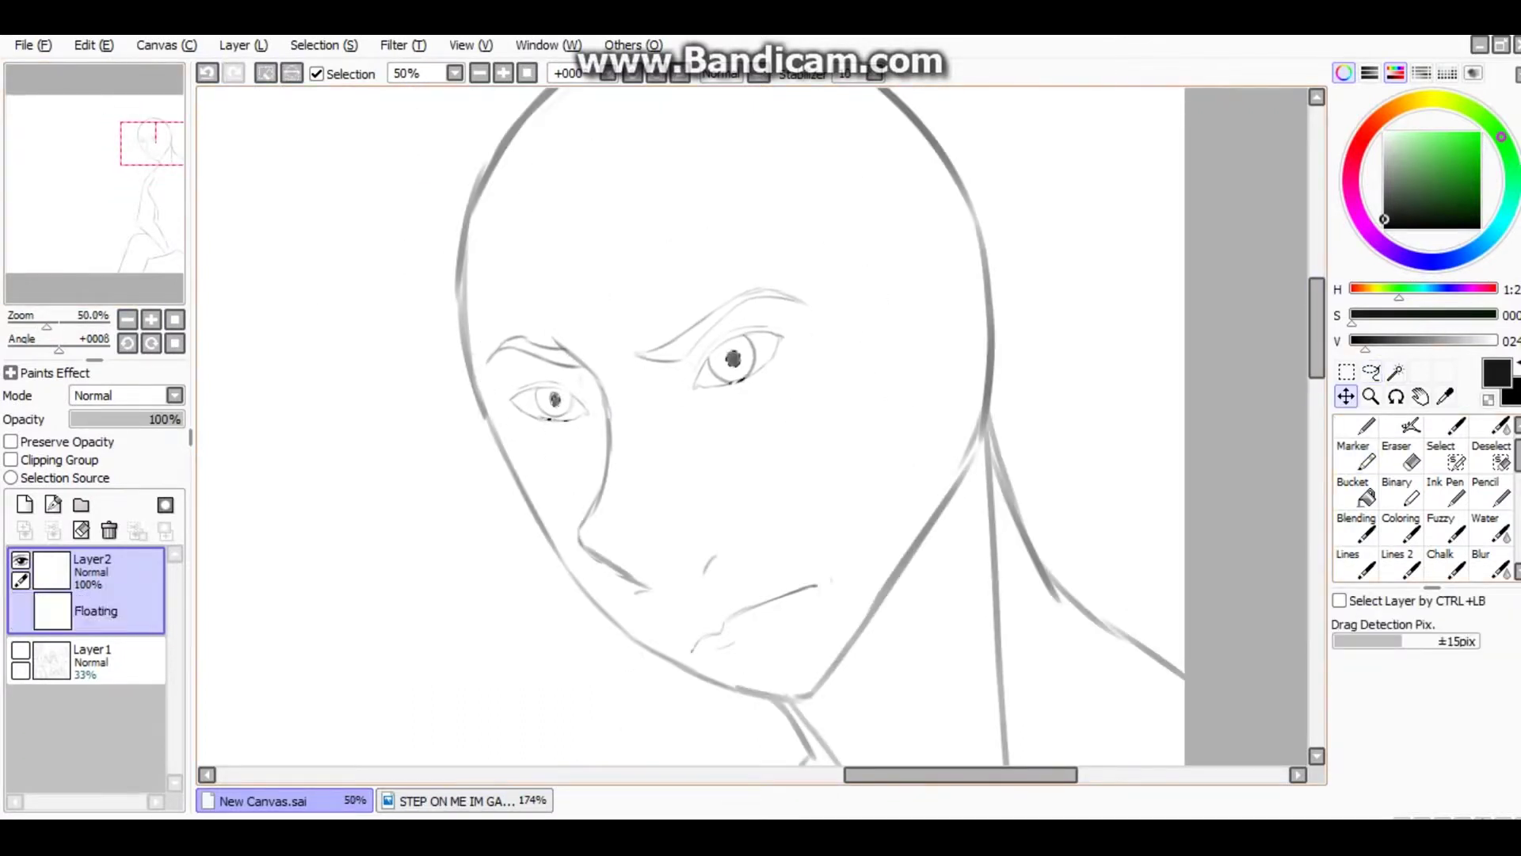
scroll(849, 309, down, 2)
scroll(849, 310, up, 2)
Draw the near ear on a new layer, transform it into place, and add inner contours and a small ring on its rim.
key(ctrl+shift+n)
key(b)
key(ctrl+t)
key(Return)
scroll(880, 341, up, 2)
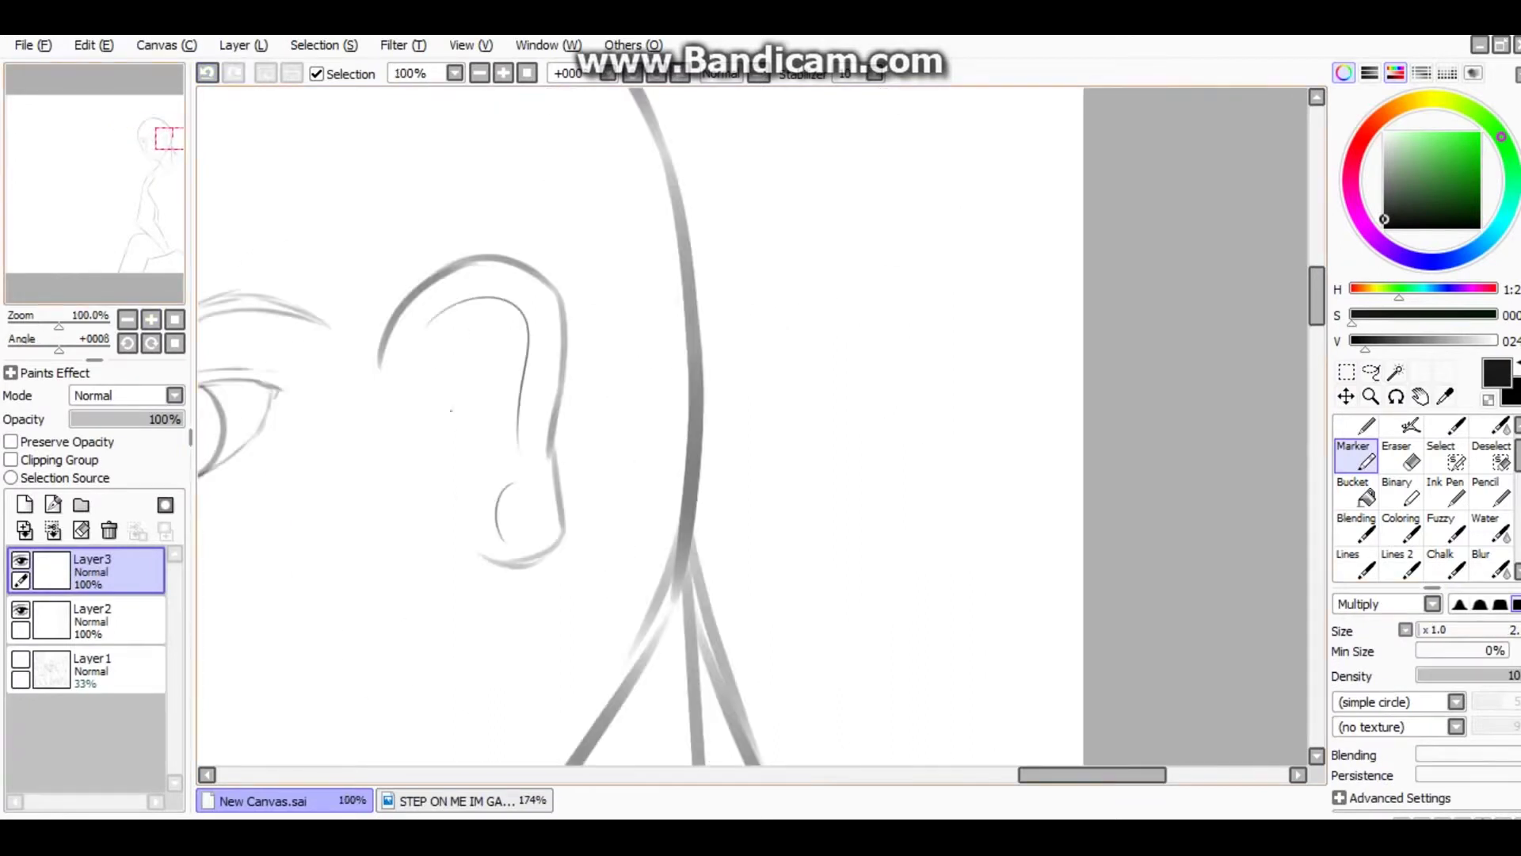
scroll(526, 529, up, 2)
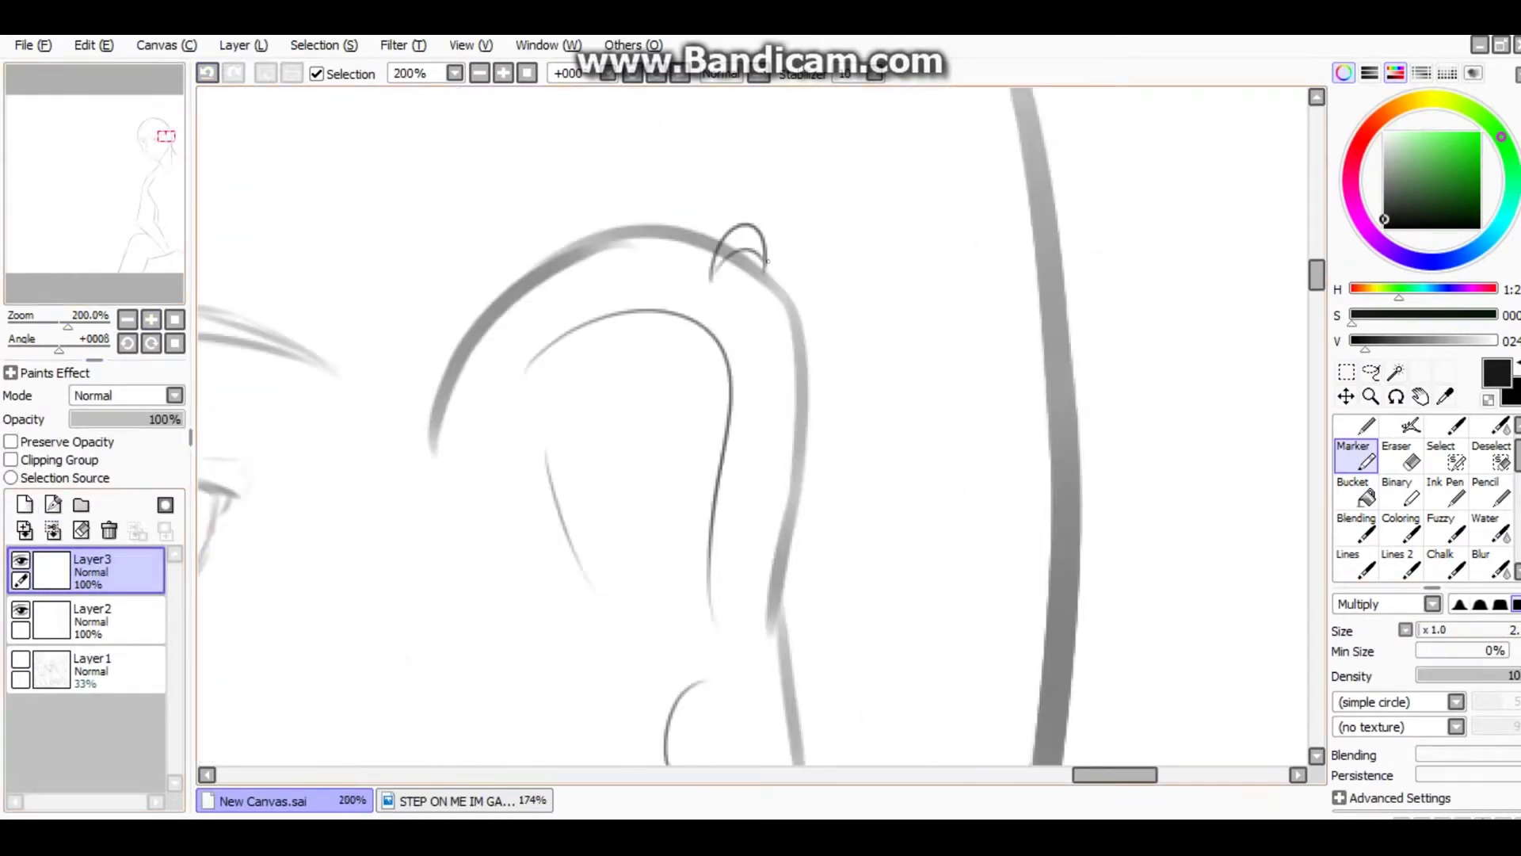
Write the note "OH BOI.... HAIR" beside the head and check the hair in the STEP ON ME reference painting.
scroll(736, 243, down, 5)
scroll(737, 243, up, 2)
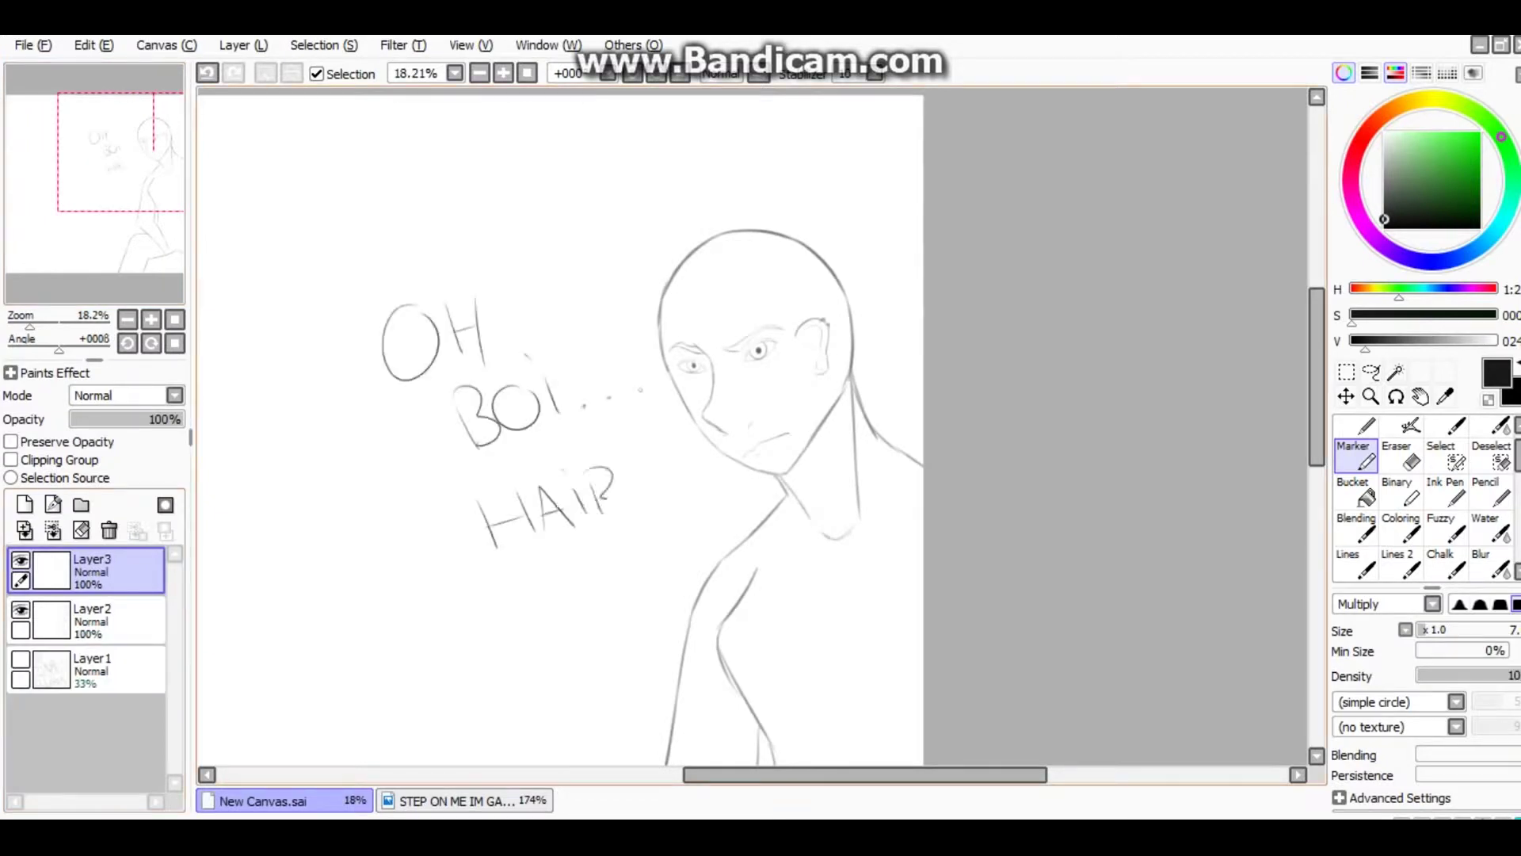
scroll(752, 428, up, 2)
scroll(753, 427, down, 2)
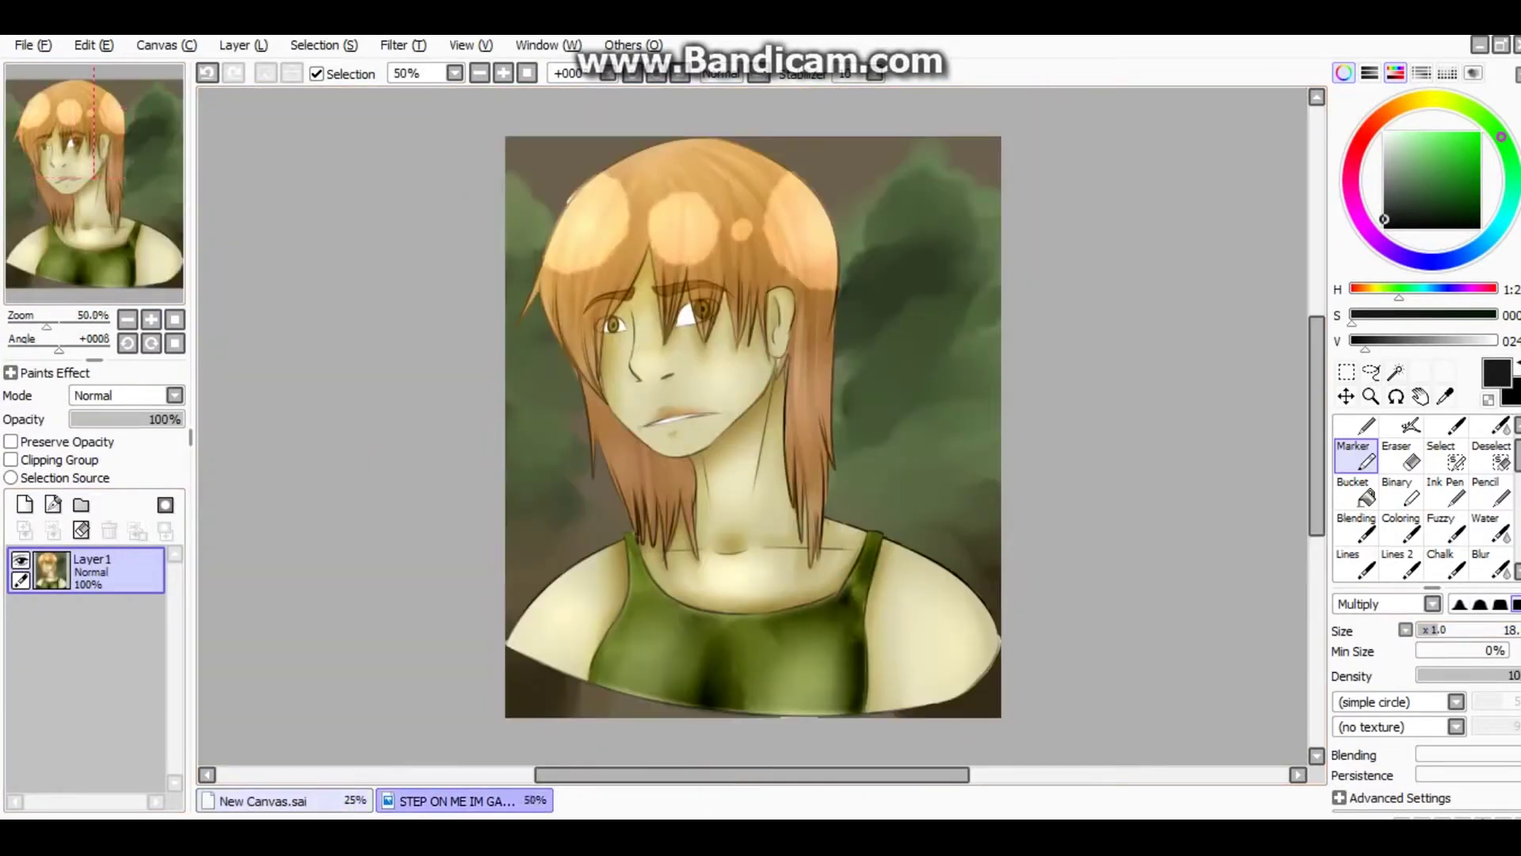
Try a long straight hairstyle with spiky bangs on Layer3 and erase the skull outline beneath it on Layer2.
click(262, 800)
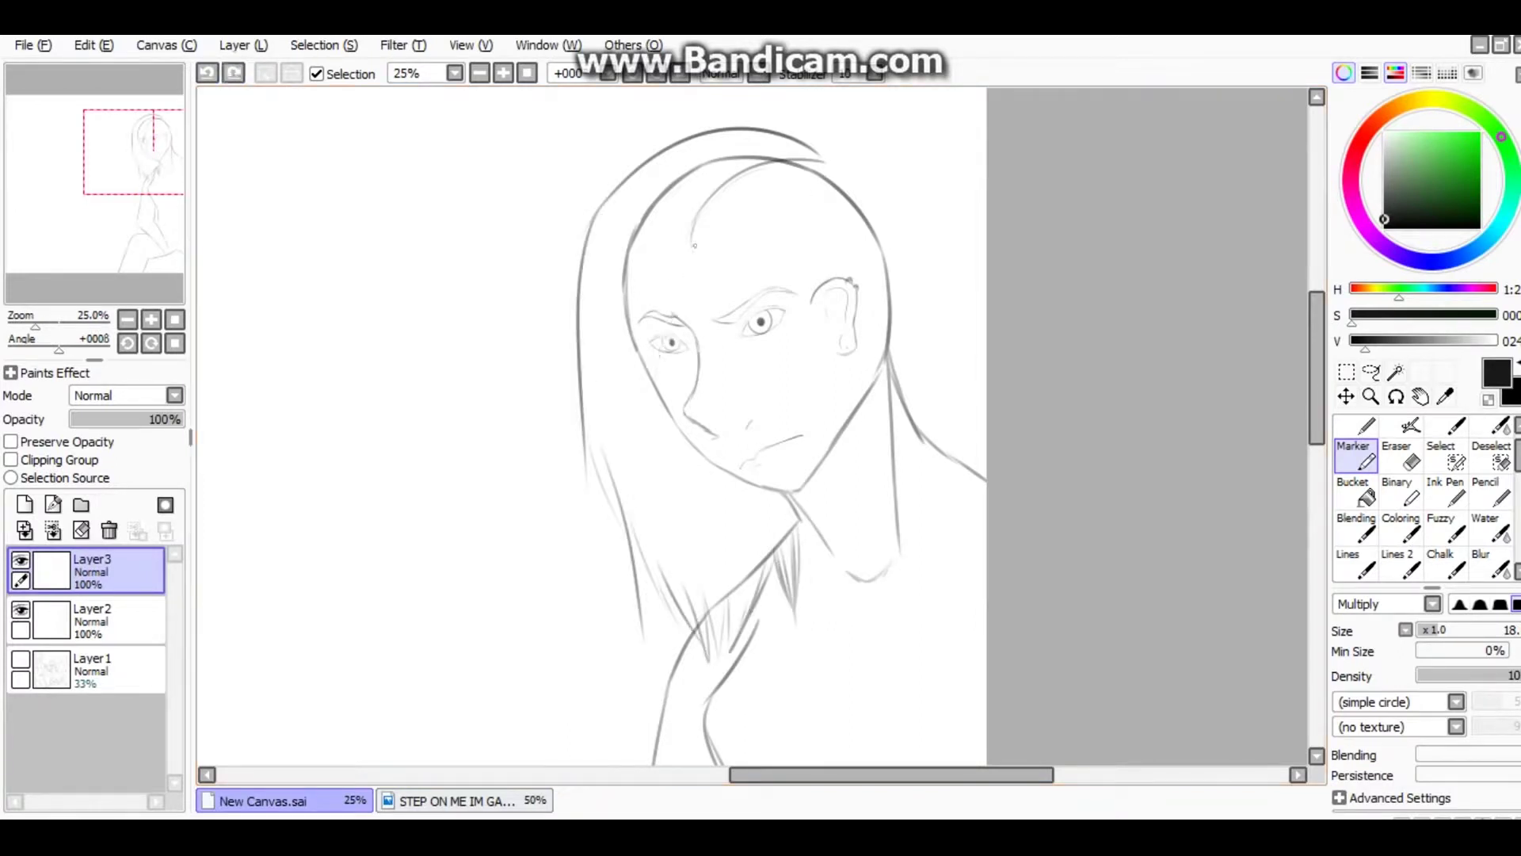
key(ctrl+z)
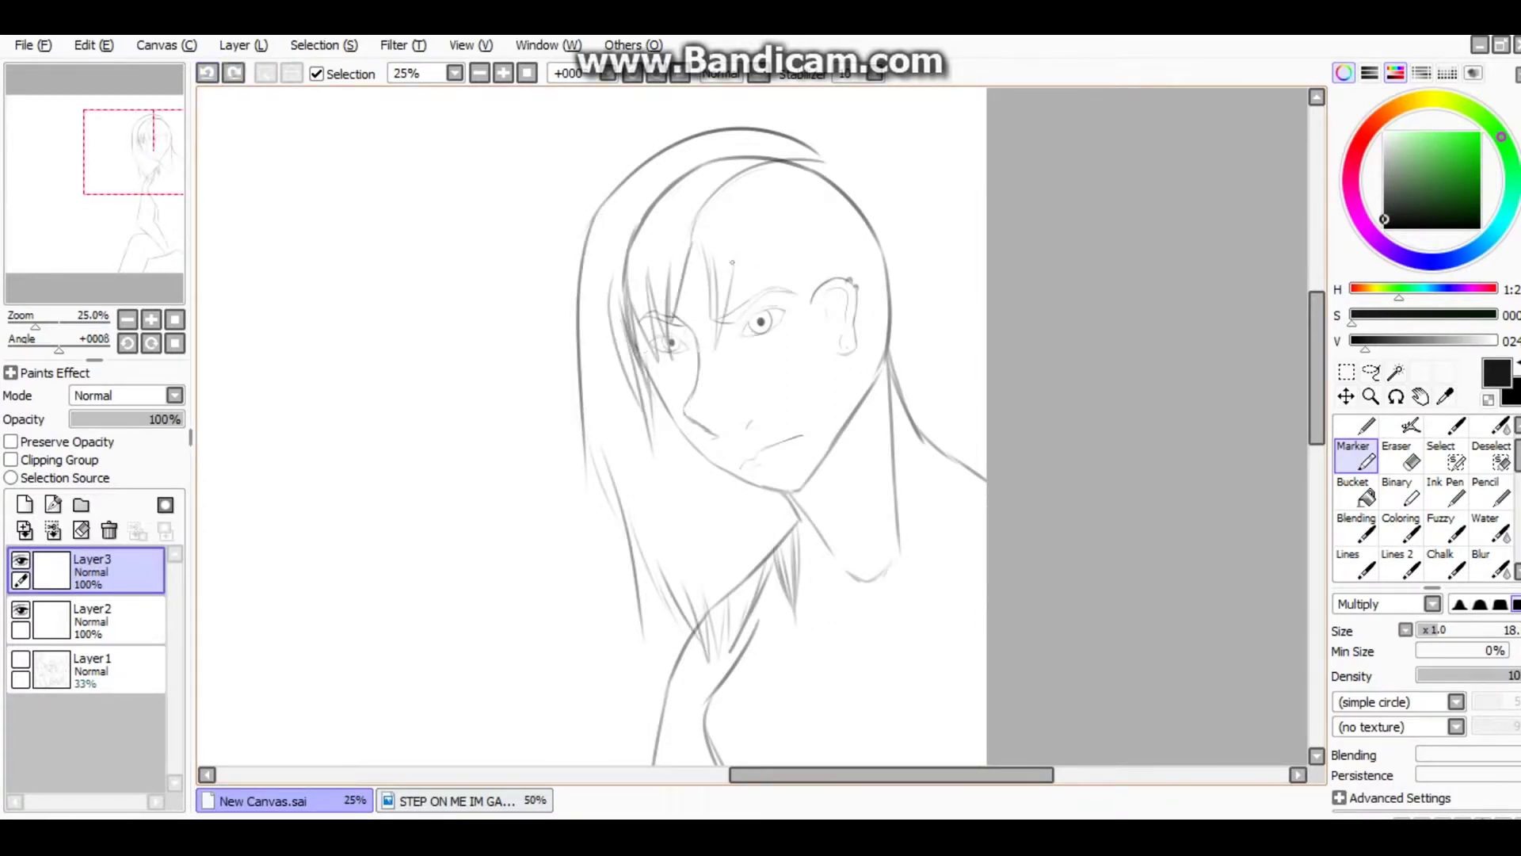
key(ctrl+y)
key(ctrl+y)
key(ctrl+y)
key(ctrl+y)
click(91, 618)
key(e)
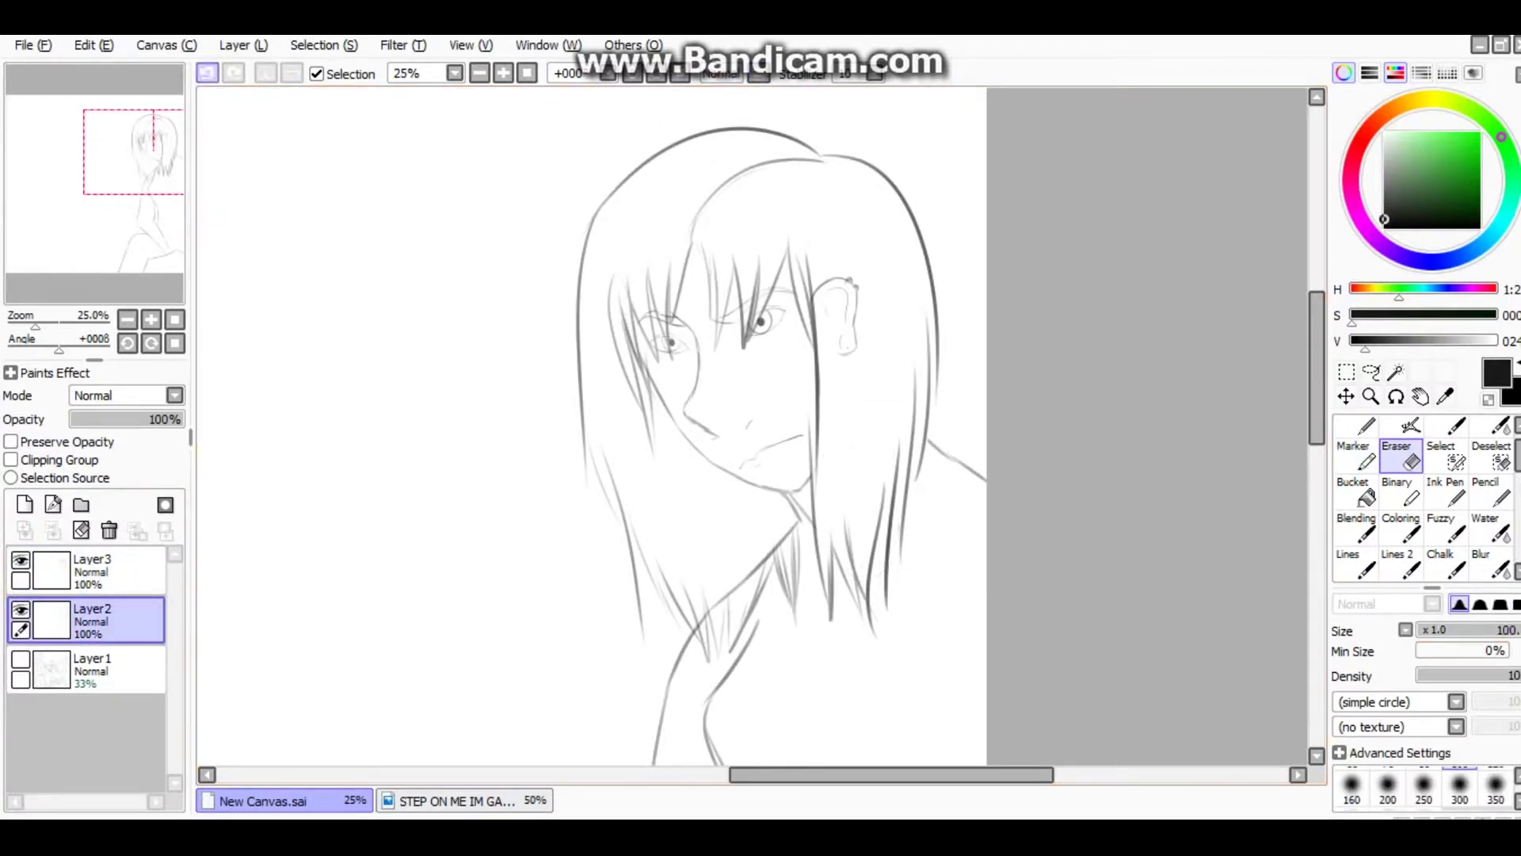
key(ctrl+z)
key(ctrl+y)
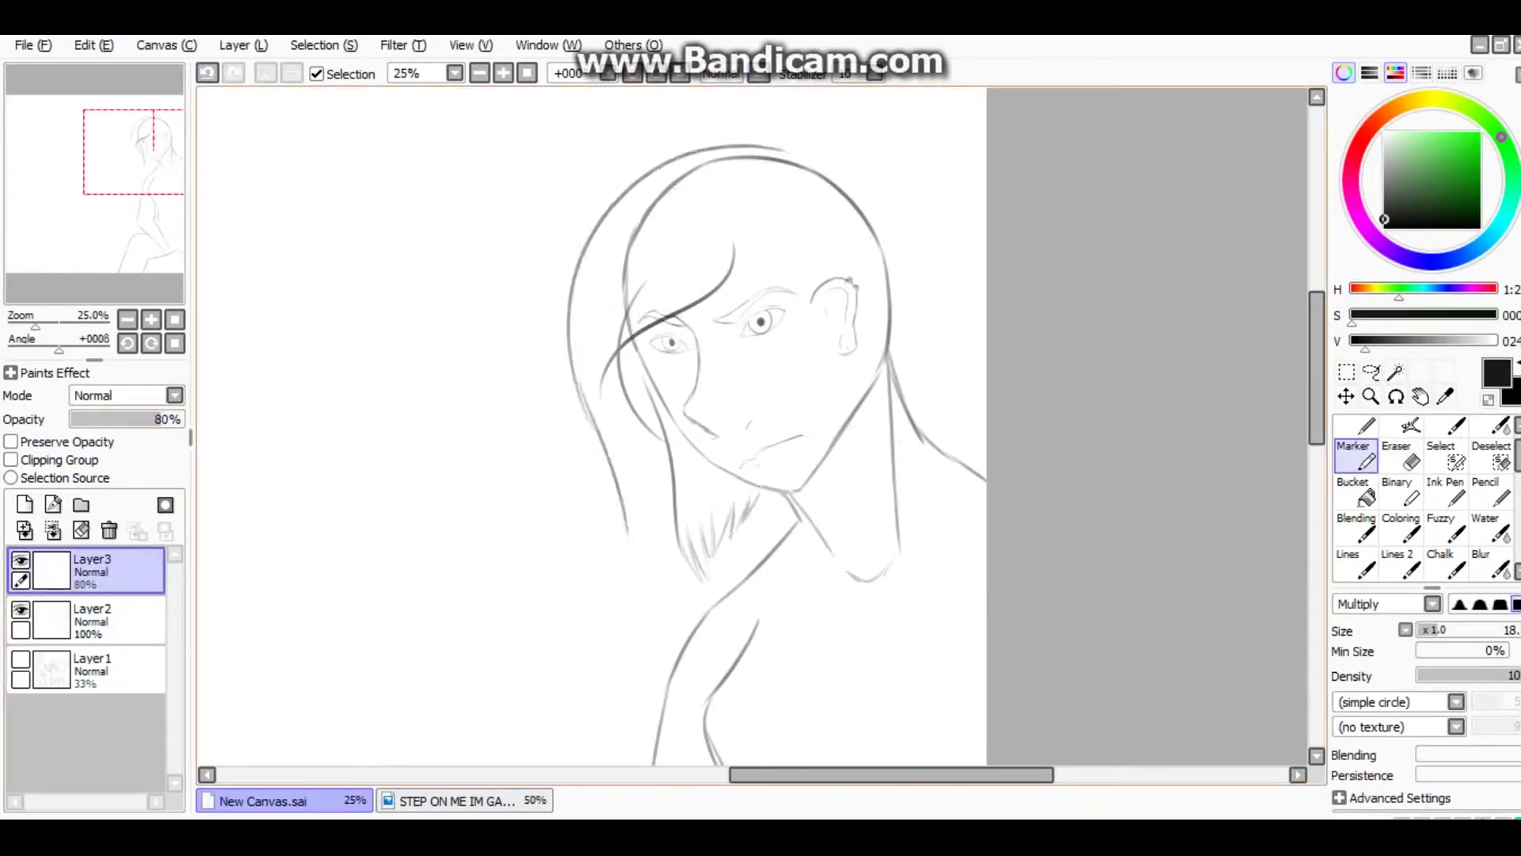
Draw a side-parted hairstyle with a swept fringe on Layer3 and transform it to fit the head.
key(ctrl+z)
drag(820, 152, 572, 318)
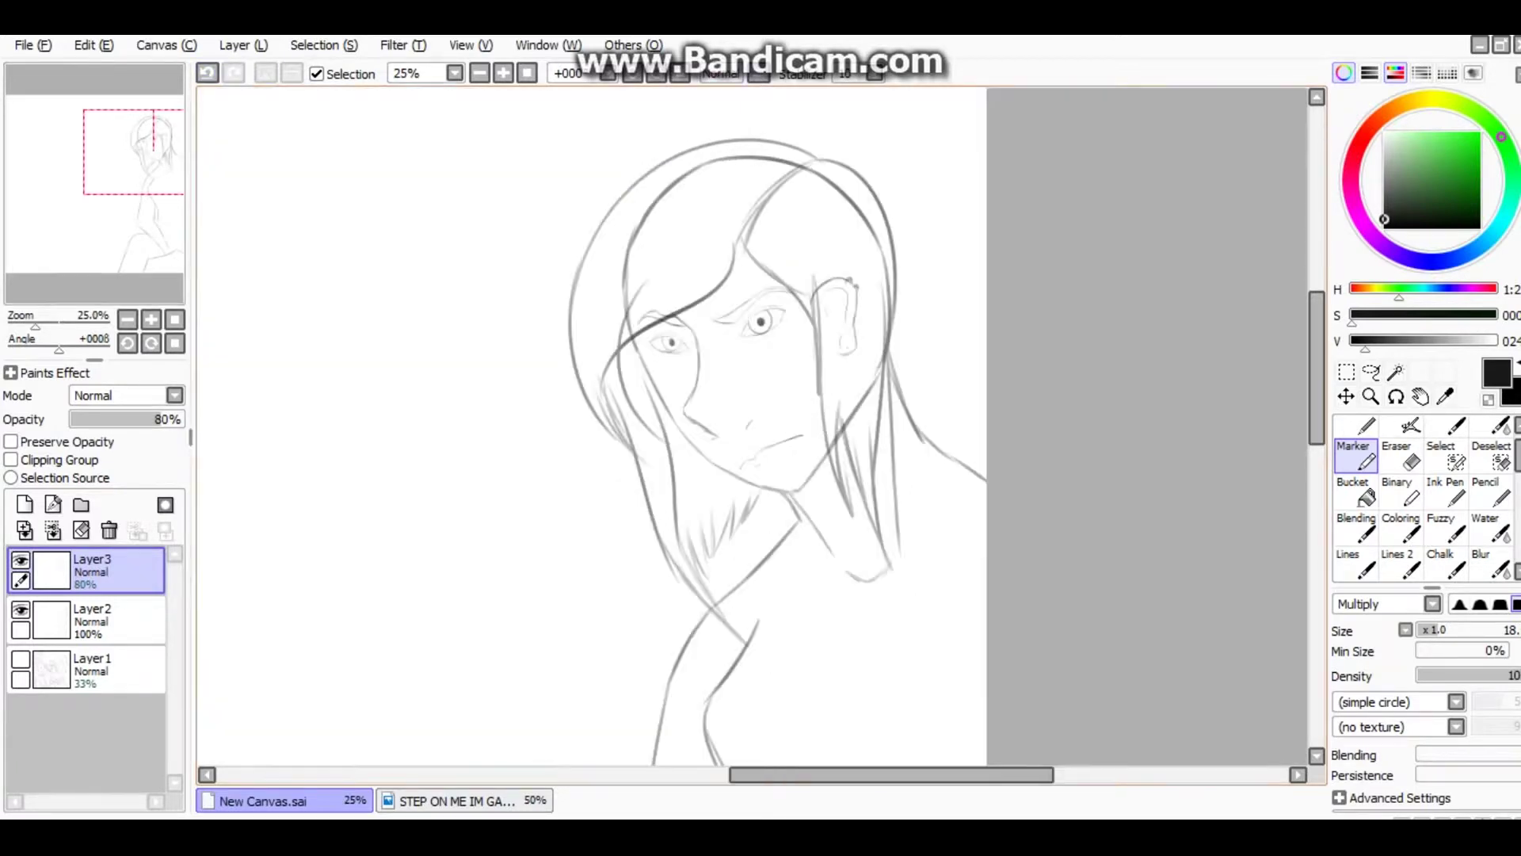
key(ctrl+t)
key(Return)
Erase the lower strands on both sides and redraw the near side's hair falling from behind the ear to the shoulder.
key(e)
drag(642, 491, 690, 582)
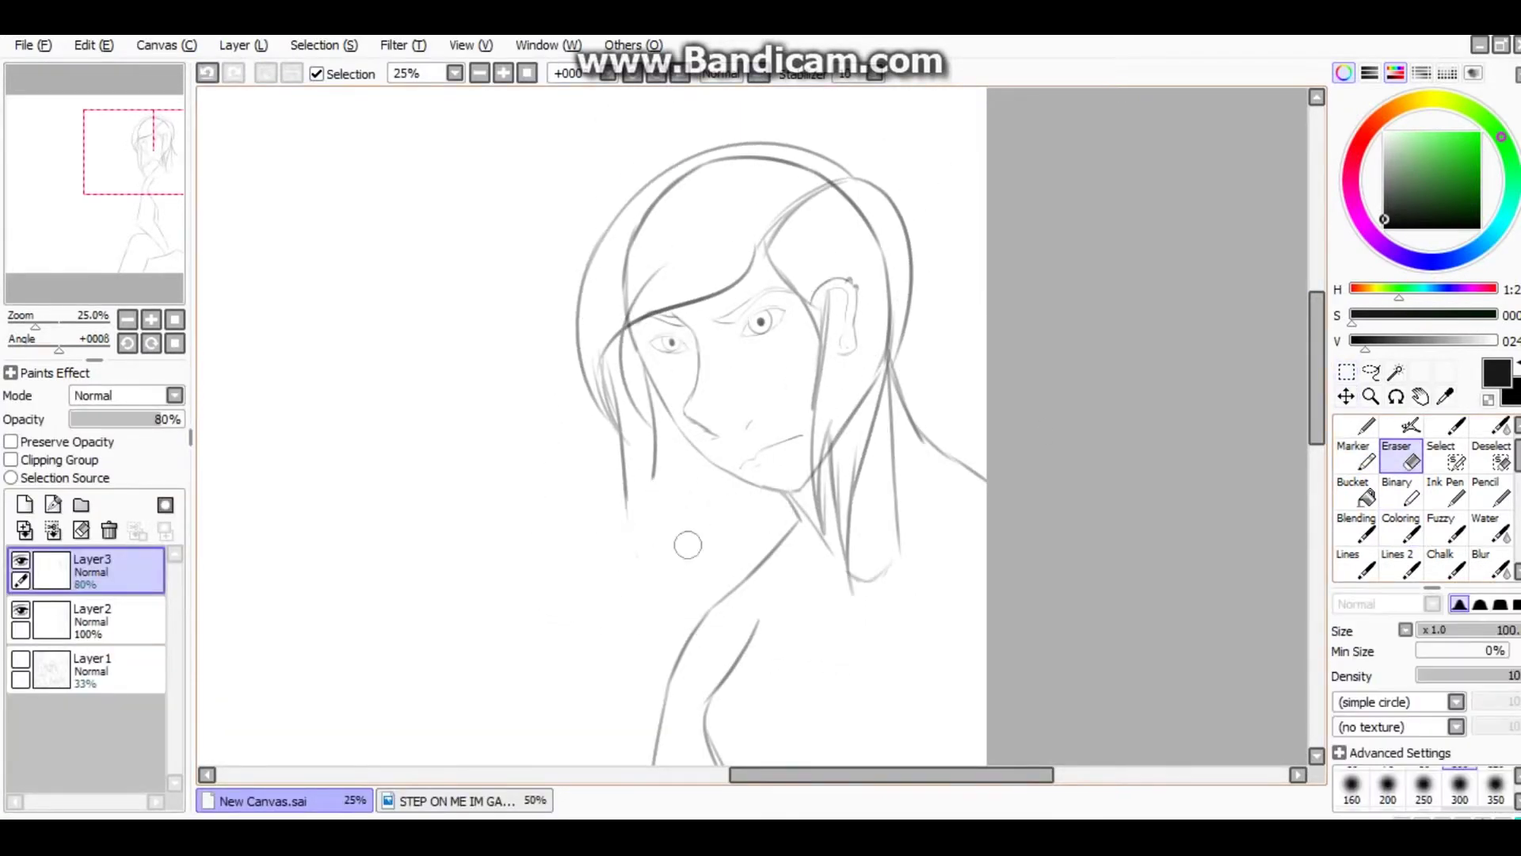
drag(828, 356, 840, 586)
drag(911, 262, 880, 436)
key(e)
key(ctrl+z)
drag(847, 353, 899, 606)
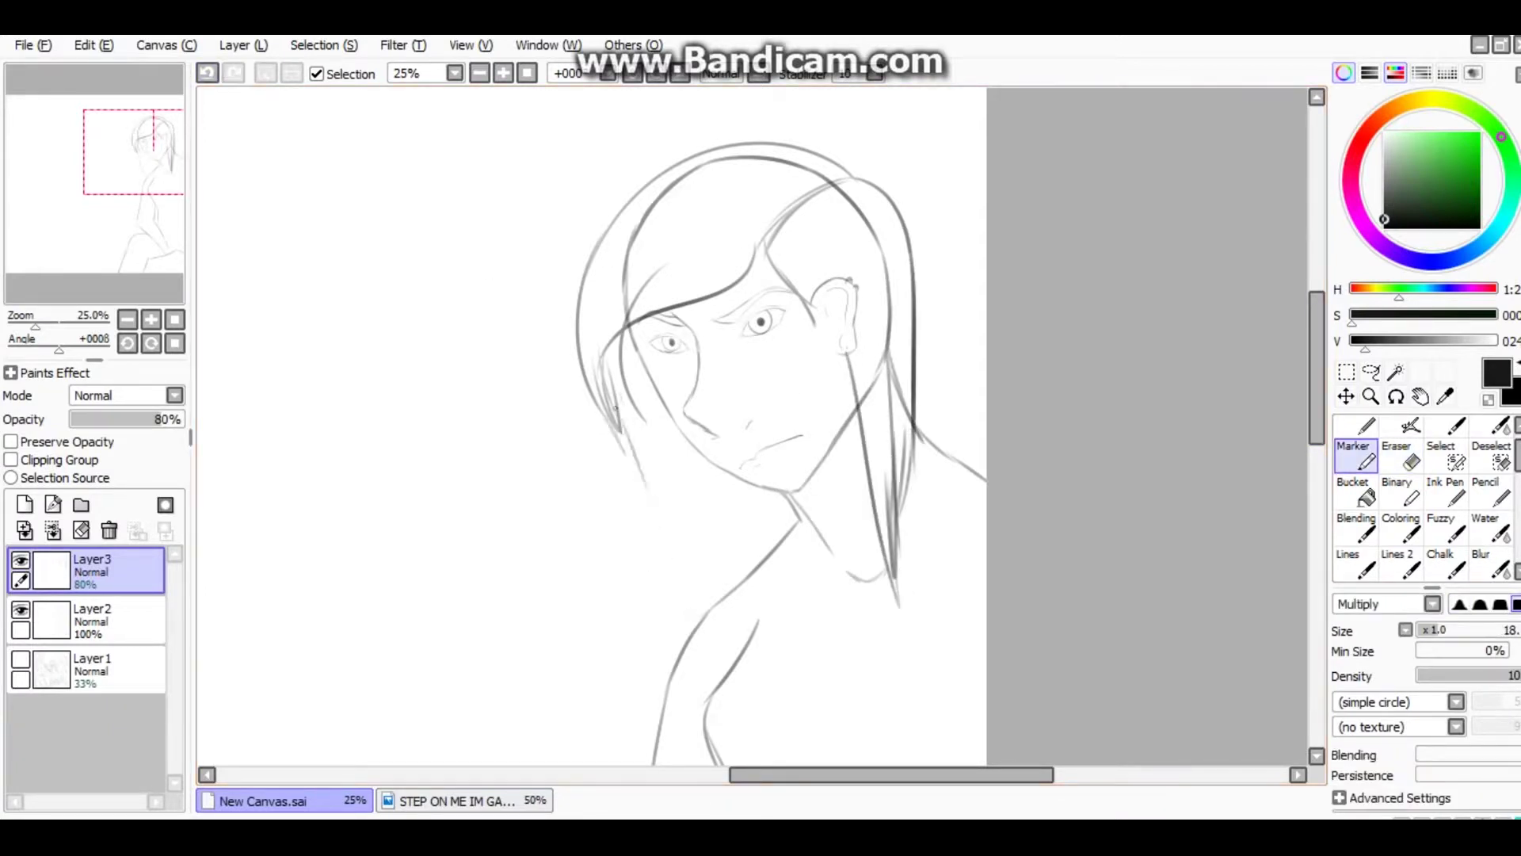
Redraw the far side's hair down to the shoulder and rework the swept fringe above the eyes.
key(e)
key(e)
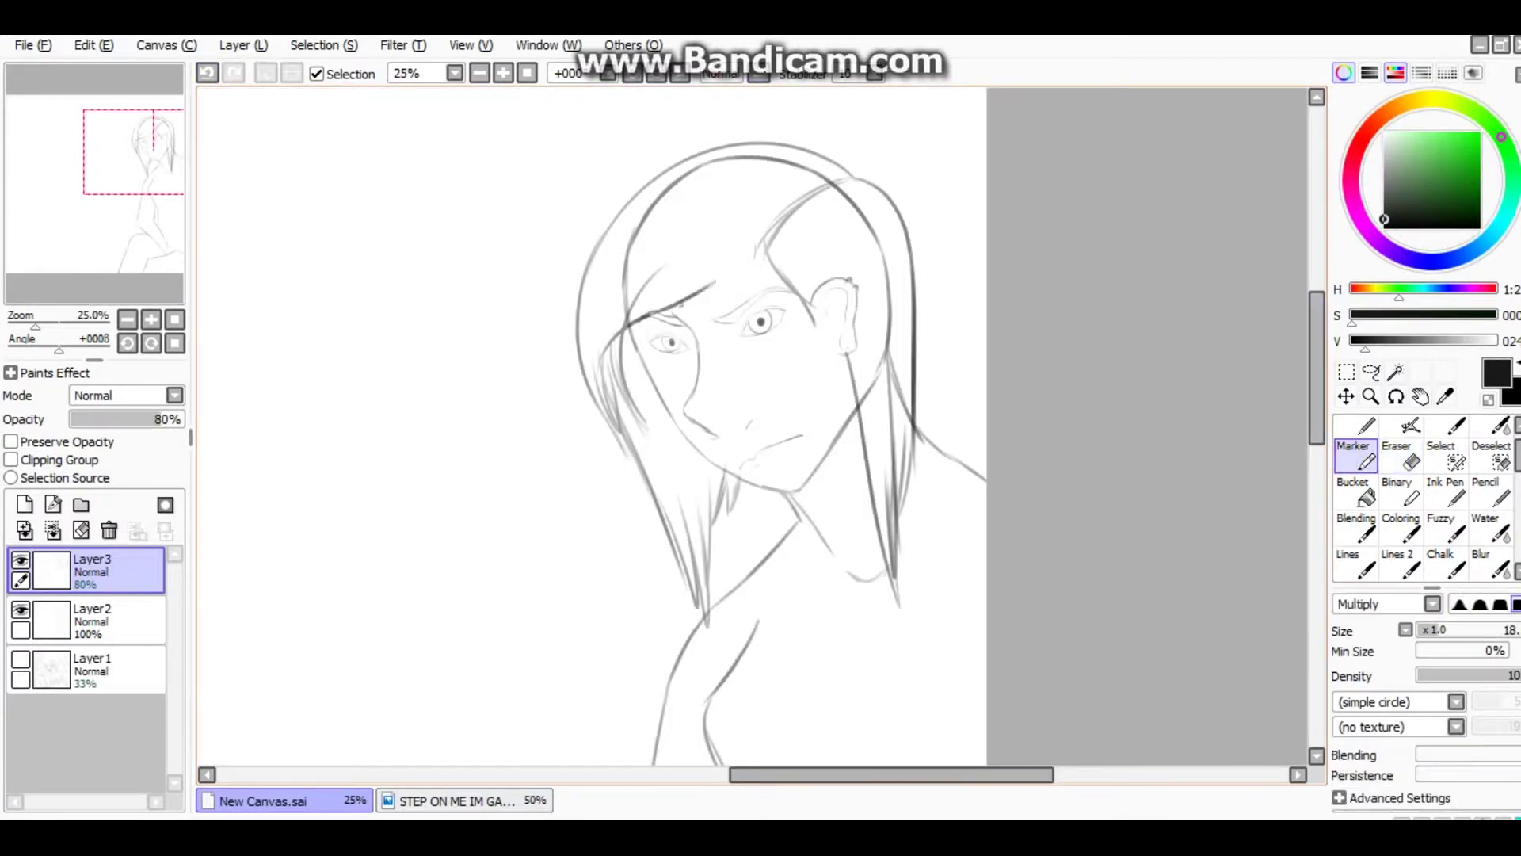
drag(670, 313, 757, 269)
Erase the skull outline and the neck and shoulder lines covered by the hair on Layer2.
click(91, 620)
key(e)
drag(633, 237, 889, 340)
scroll(889, 341, down, 1)
scroll(683, 362, up, 2)
Transform the hair on Layer3, then erase its far-side ends and redraw them as ragged strands over the shoulder.
click(91, 569)
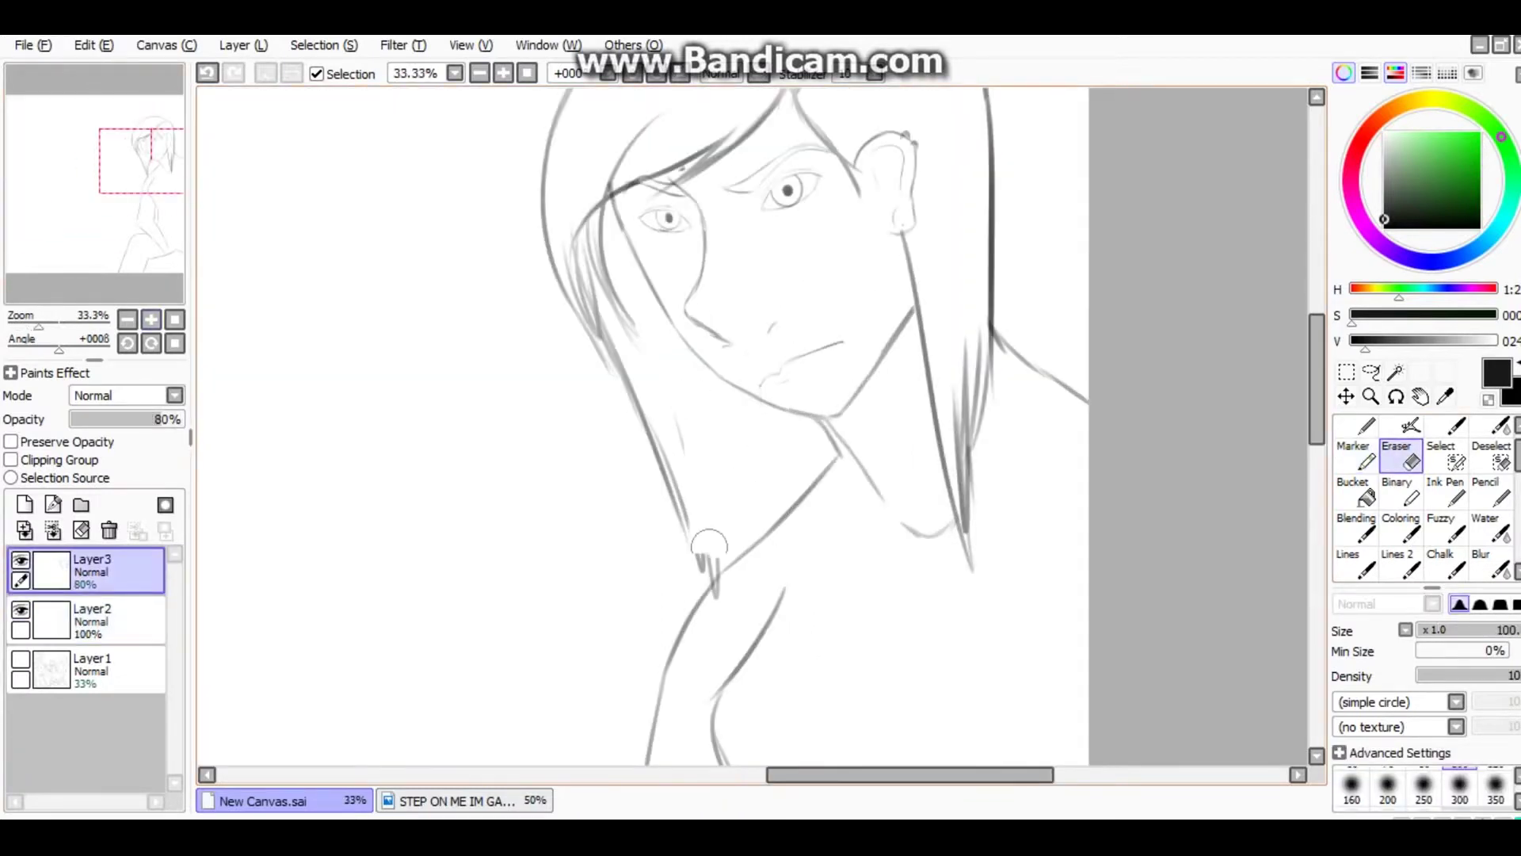
key(ctrl+t)
key(Return)
key(e)
drag(593, 525, 638, 656)
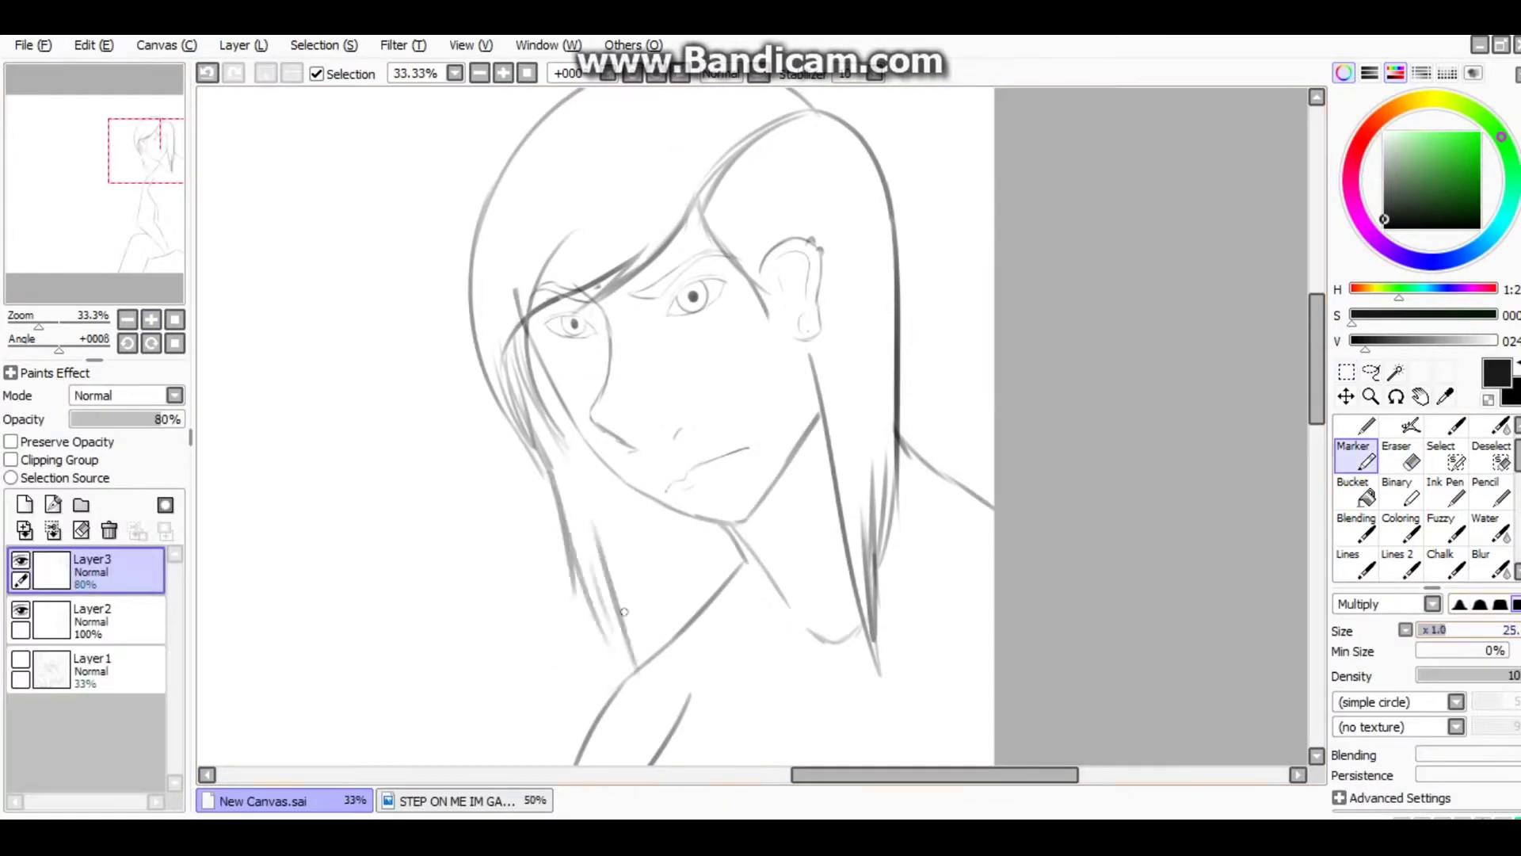
key(n)
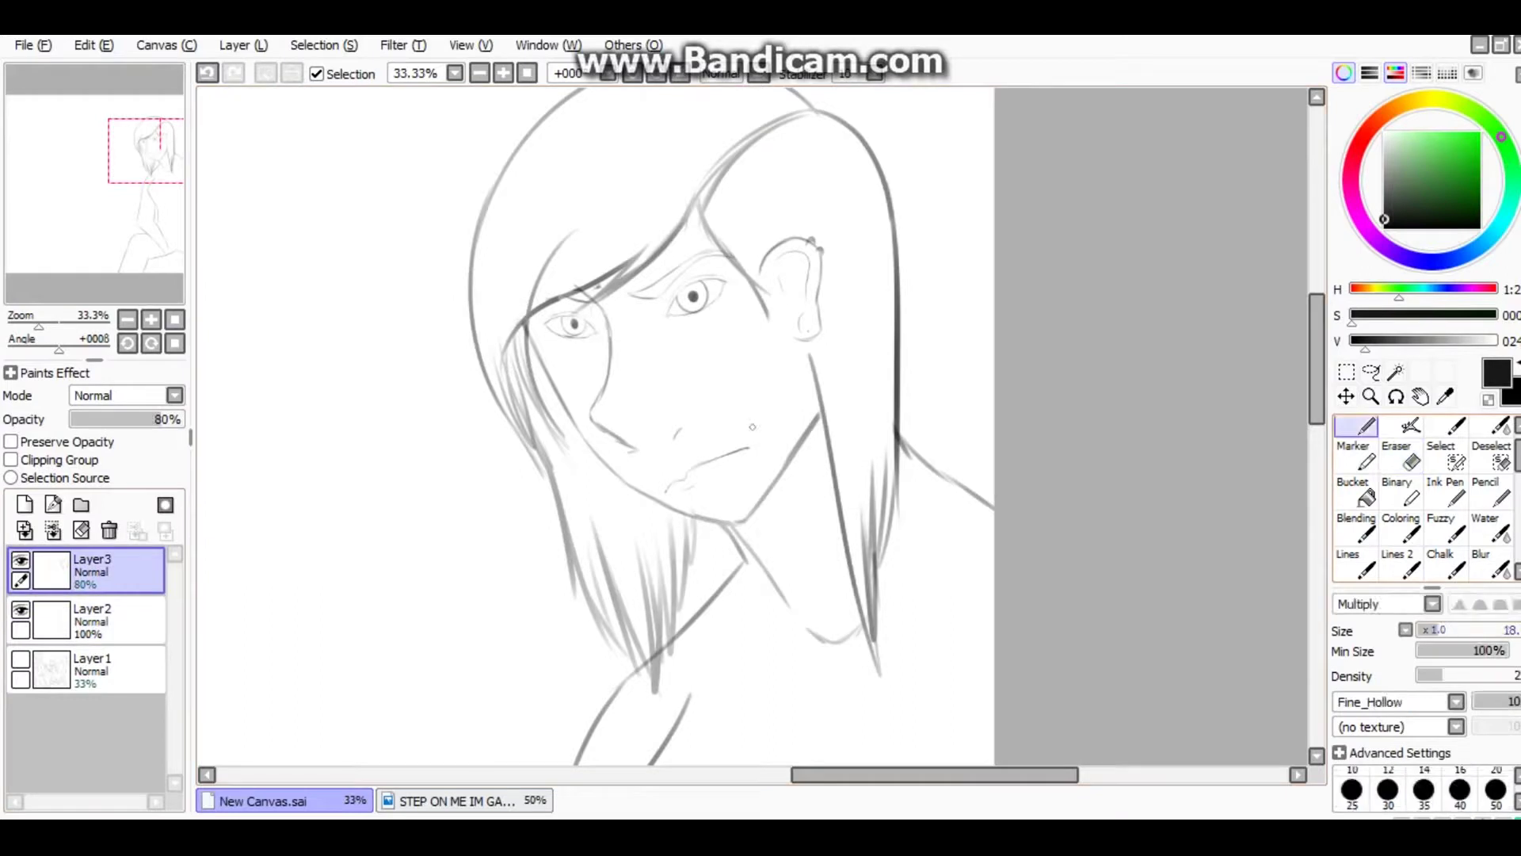
Try a few freckle dots on the cheek while comparing the face with the STEP ON ME reference painting.
key(e)
scroll(753, 428, up, 1)
click(467, 800)
click(269, 800)
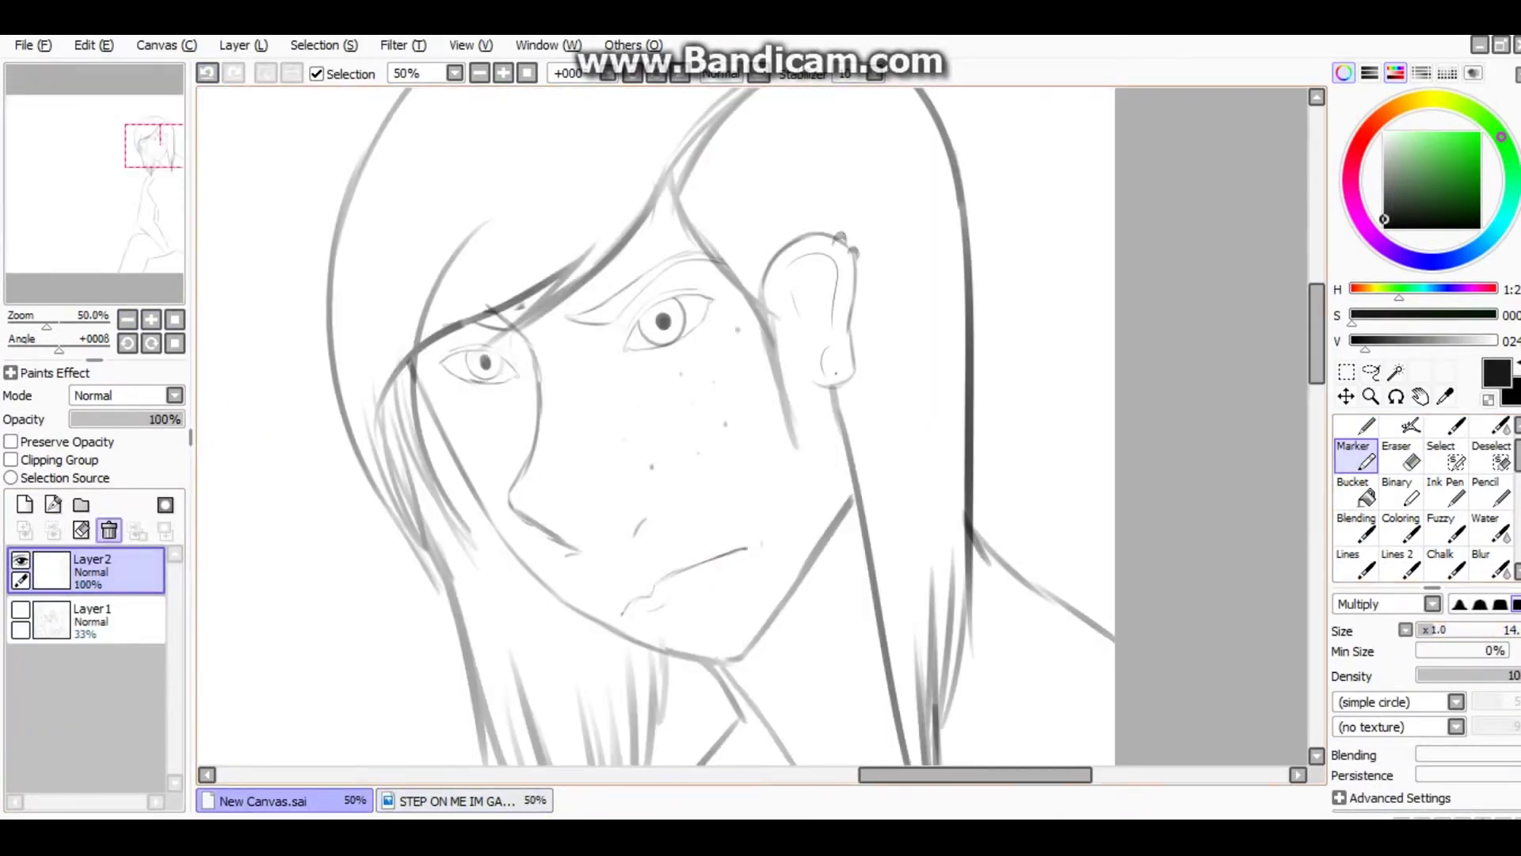
scroll(657, 428, down, 1)
click(467, 800)
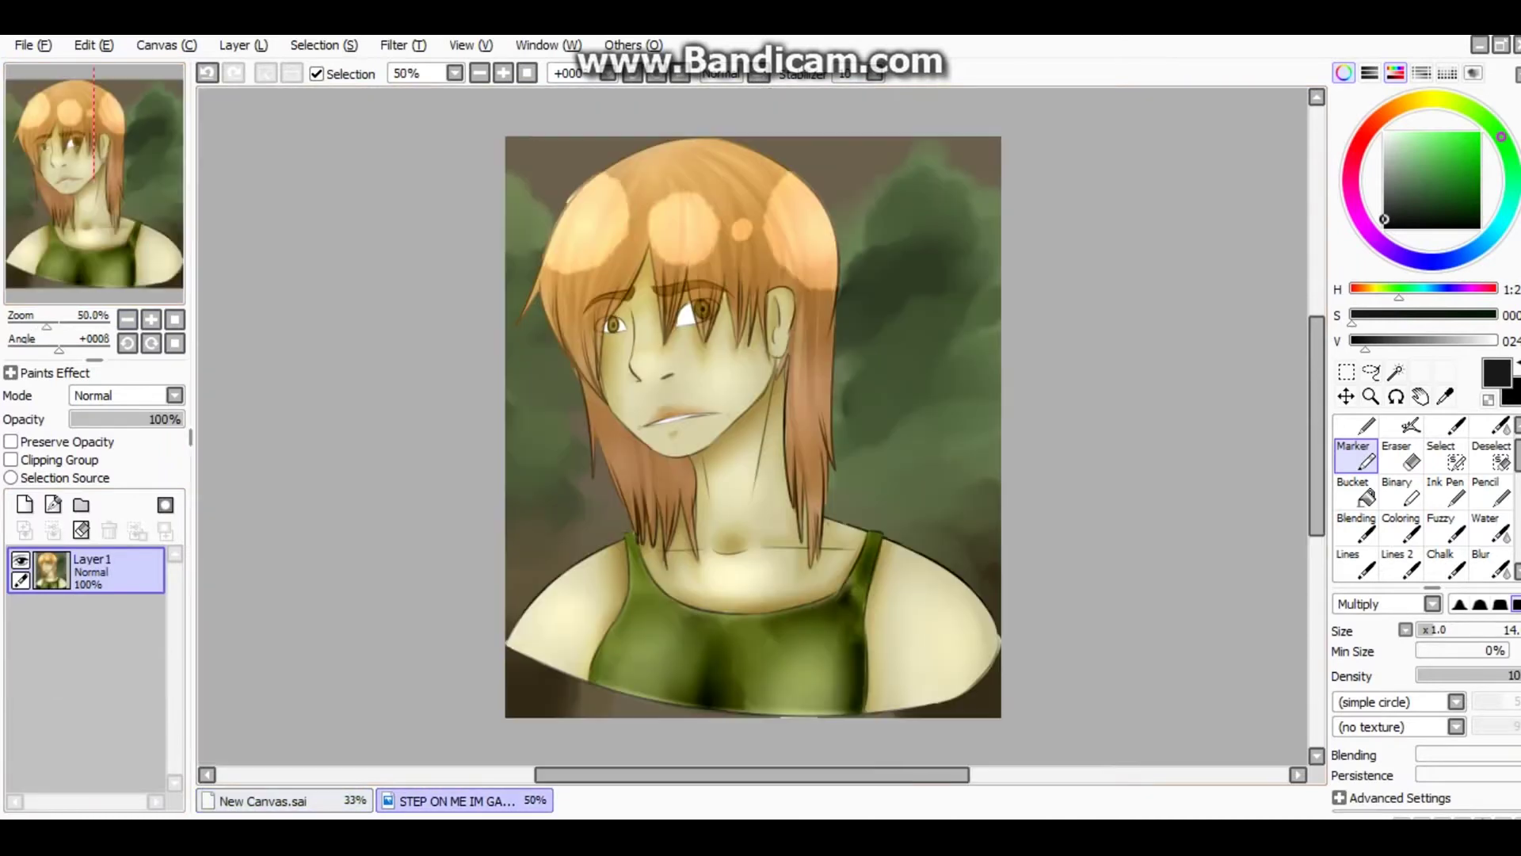
click(270, 800)
Draw the shirt's round neckline from the neck to the near shoulder on a new layer.
scroll(753, 428, down, 2)
scroll(753, 428, up, 1)
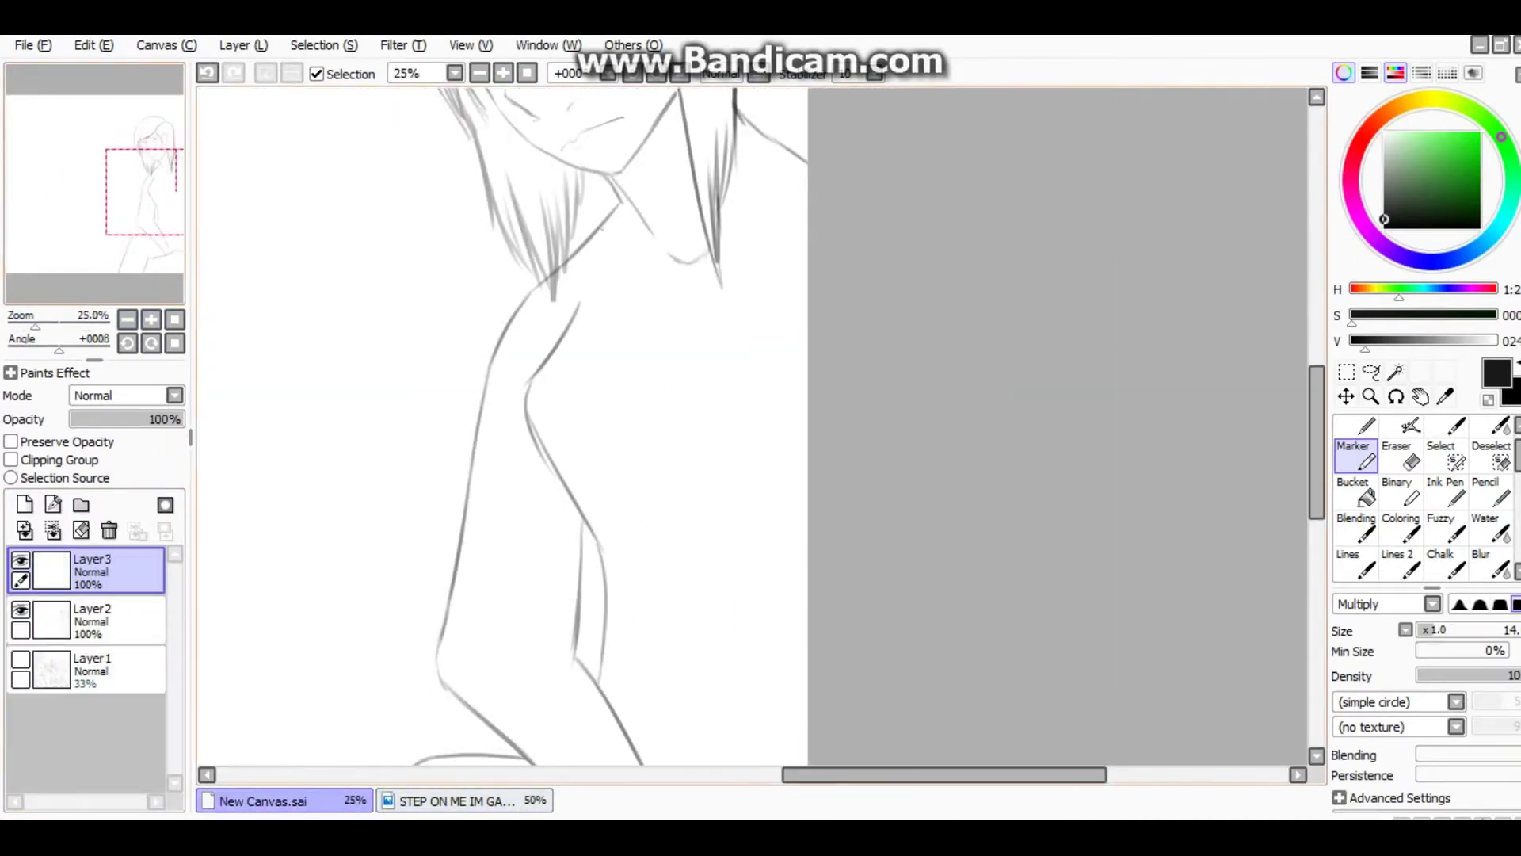
scroll(657, 427, up, 3)
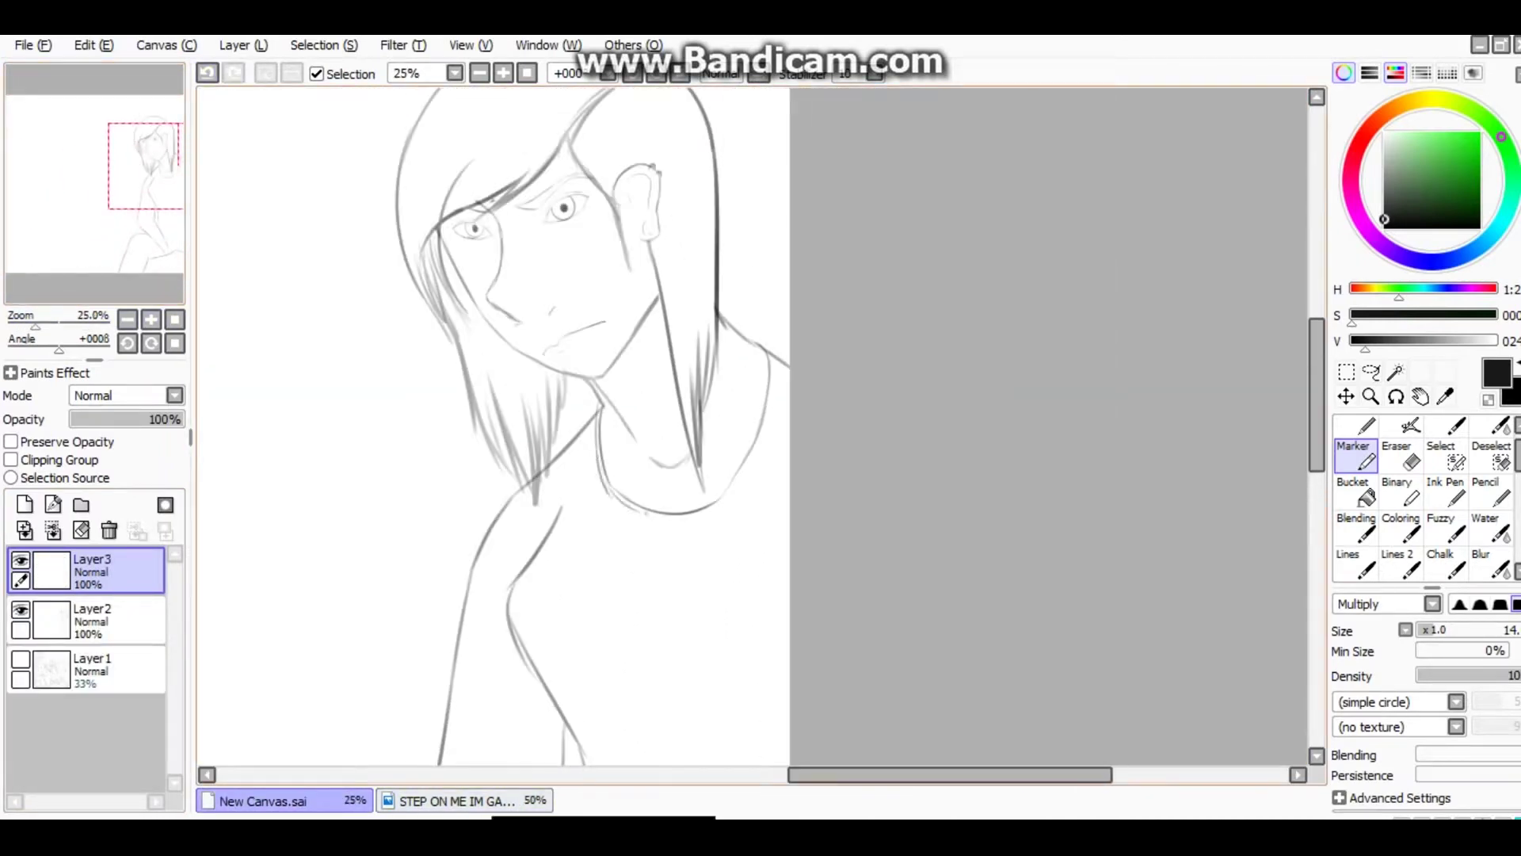
click(91, 618)
Write "WAT a cutie??" across the hair with the Marker and remove it again.
scroll(752, 427, up, 5)
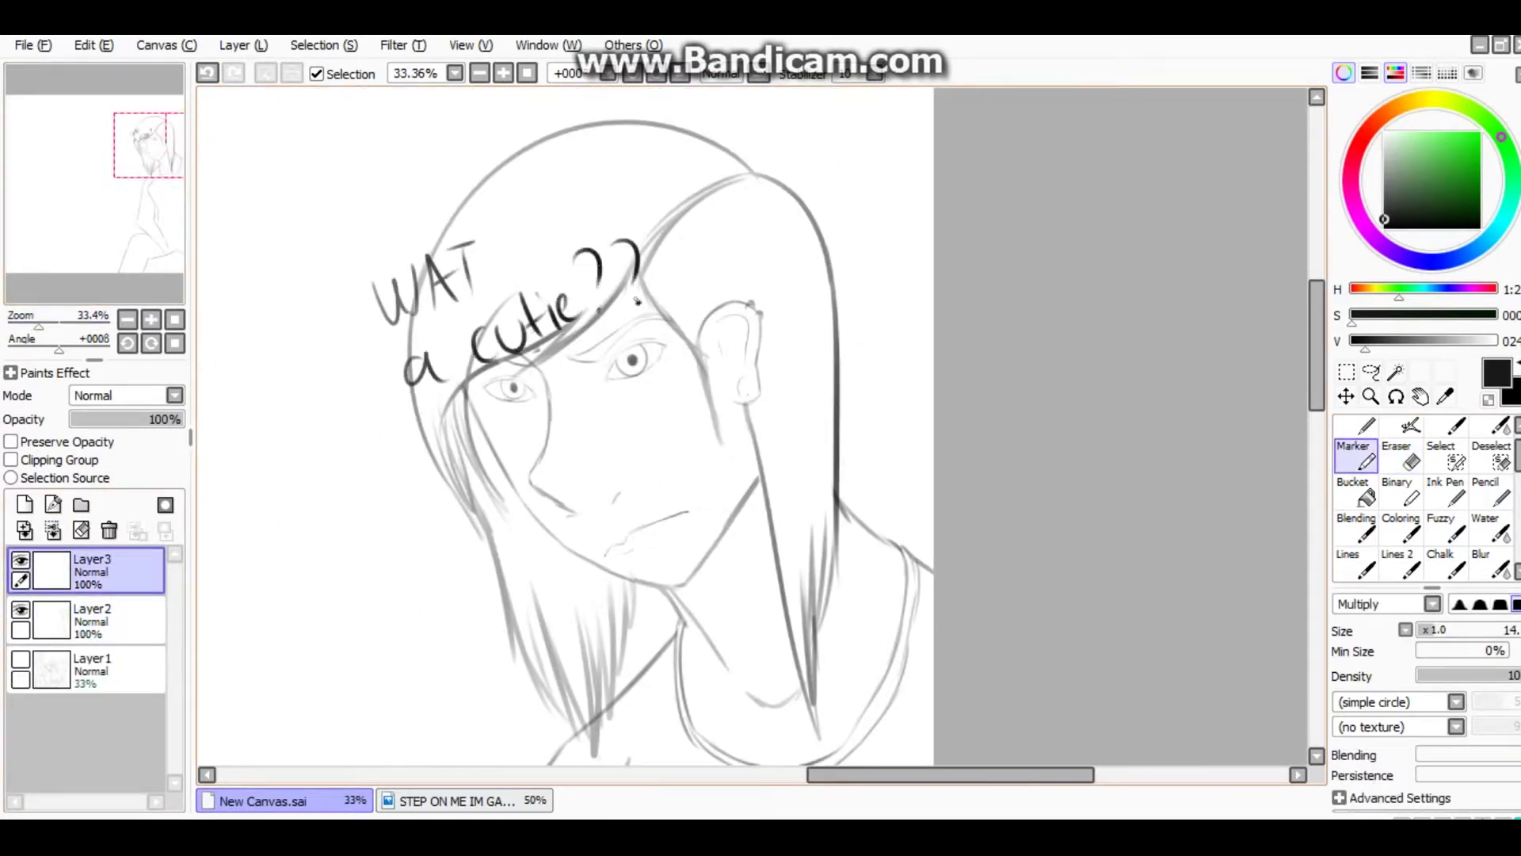
scroll(633, 289, down, 5)
scroll(632, 289, down, 2)
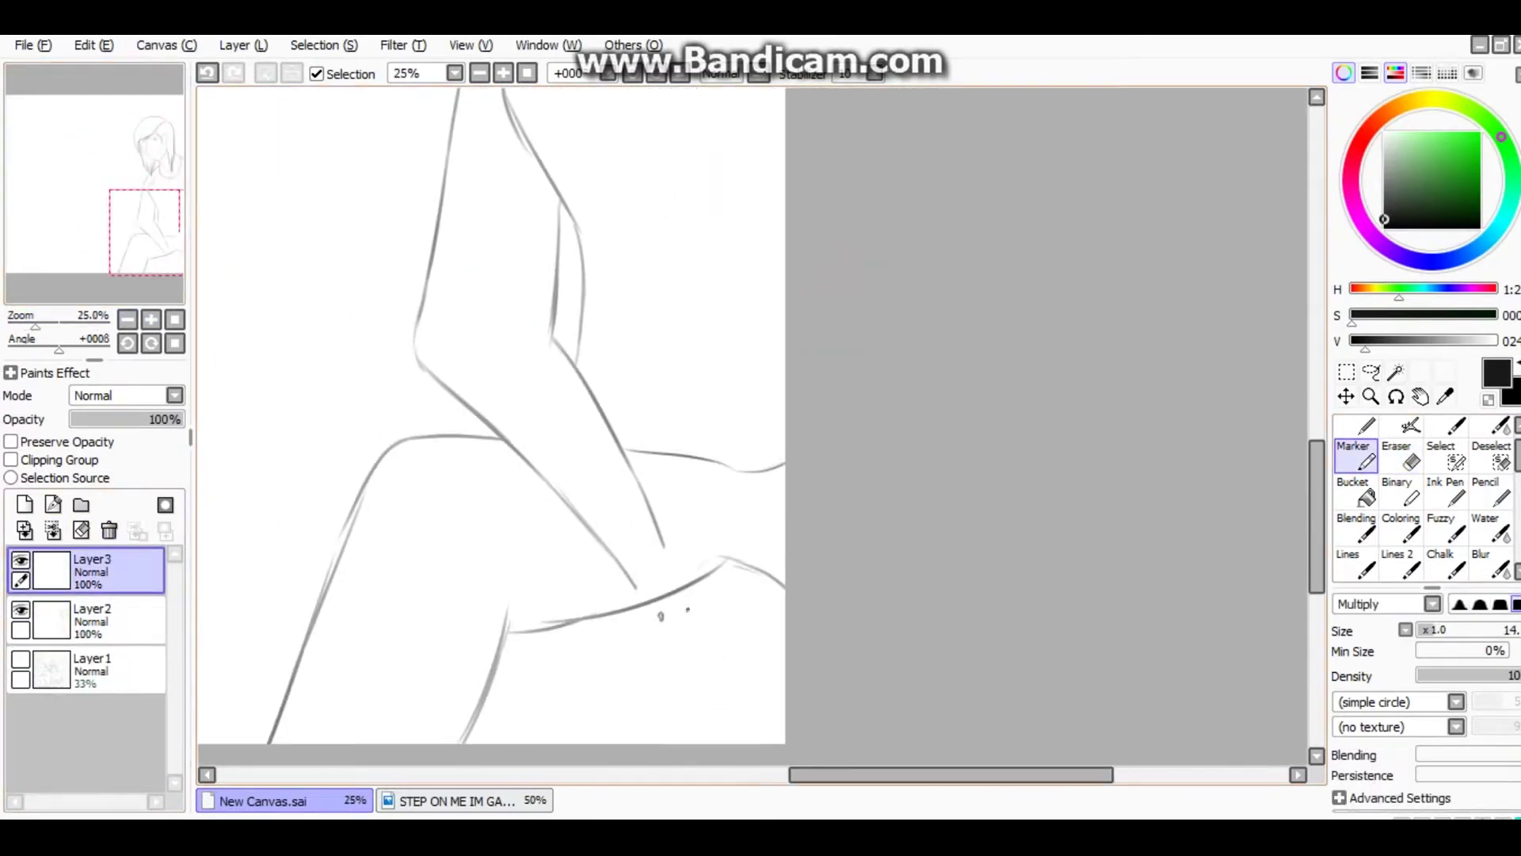
Redraw the arm's inner contour and the waistline over the lap, and erase the old contour lines on Layer2.
scroll(491, 428, up, 2)
scroll(491, 428, right, 1)
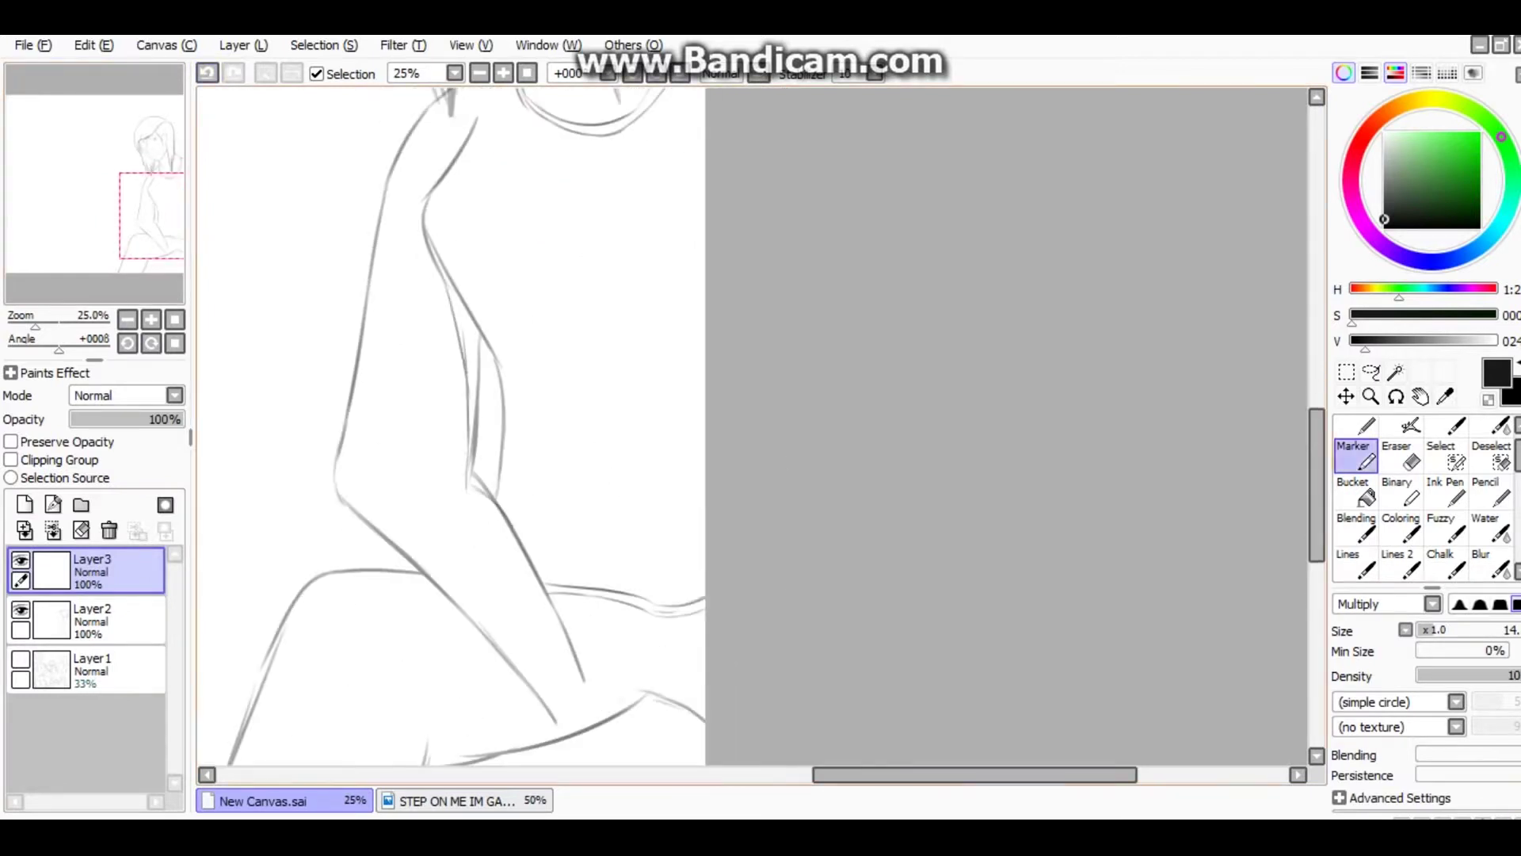
drag(499, 357, 514, 509)
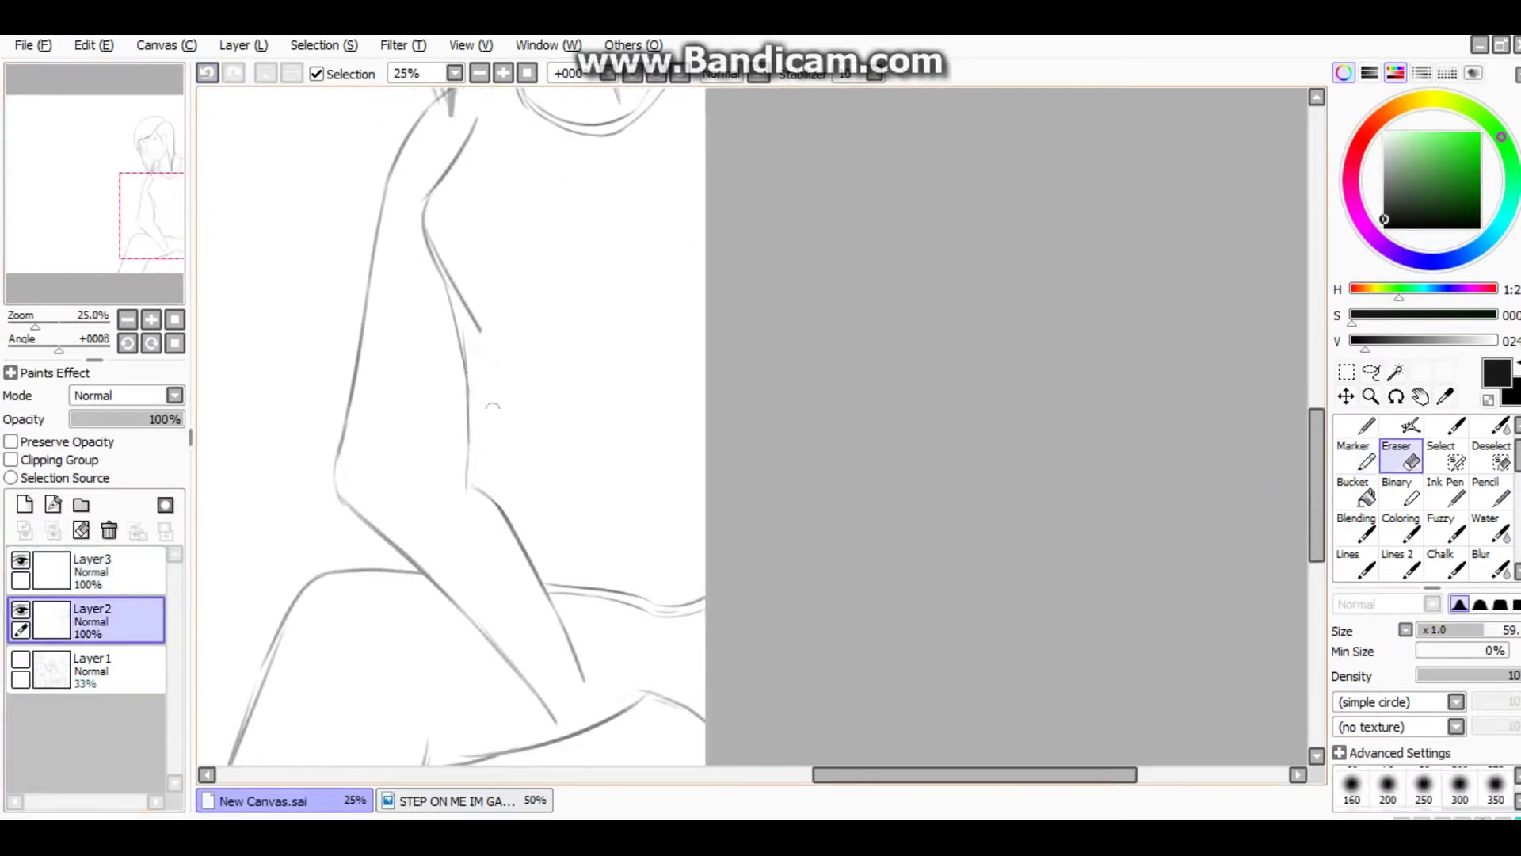
drag(477, 329, 437, 257)
key(b)
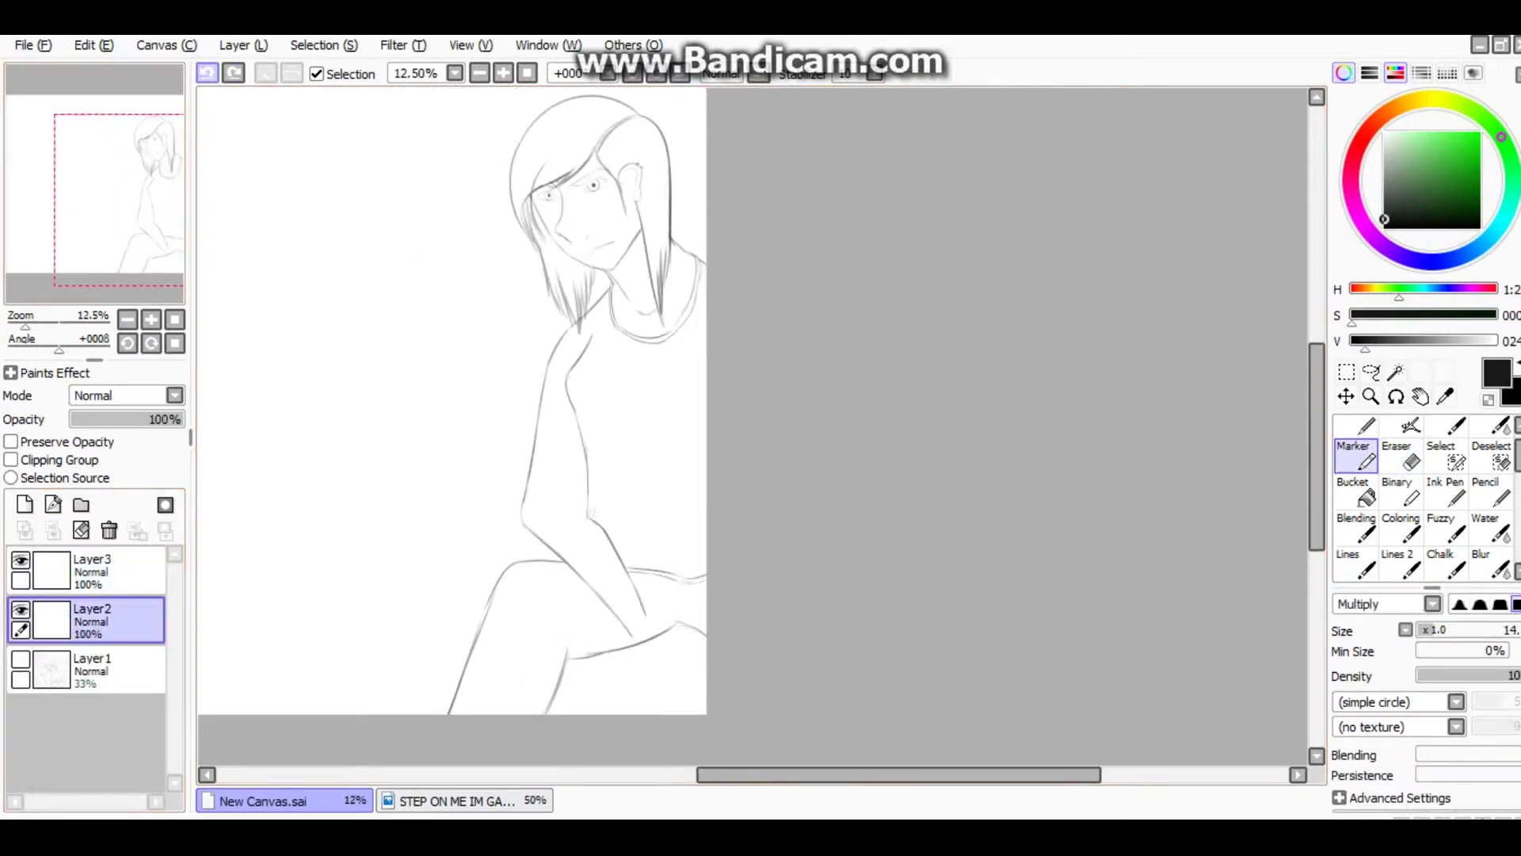
Draw a short shirt sleeve with its hem across the upper arm.
key(ctrl+y)
key(ctrl+z)
key(ctrl+y)
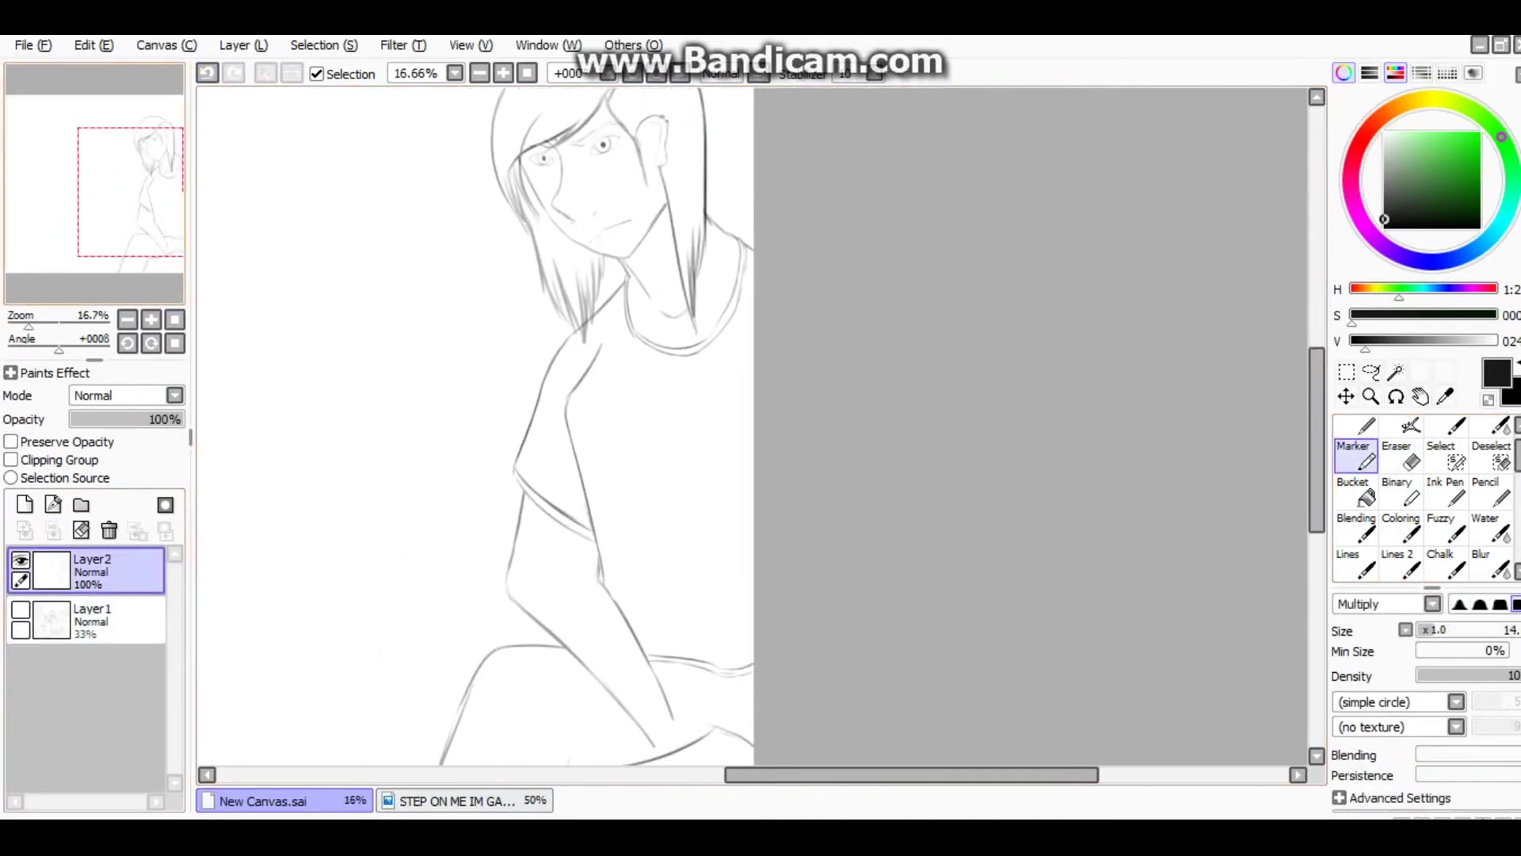
key(ctrl+z)
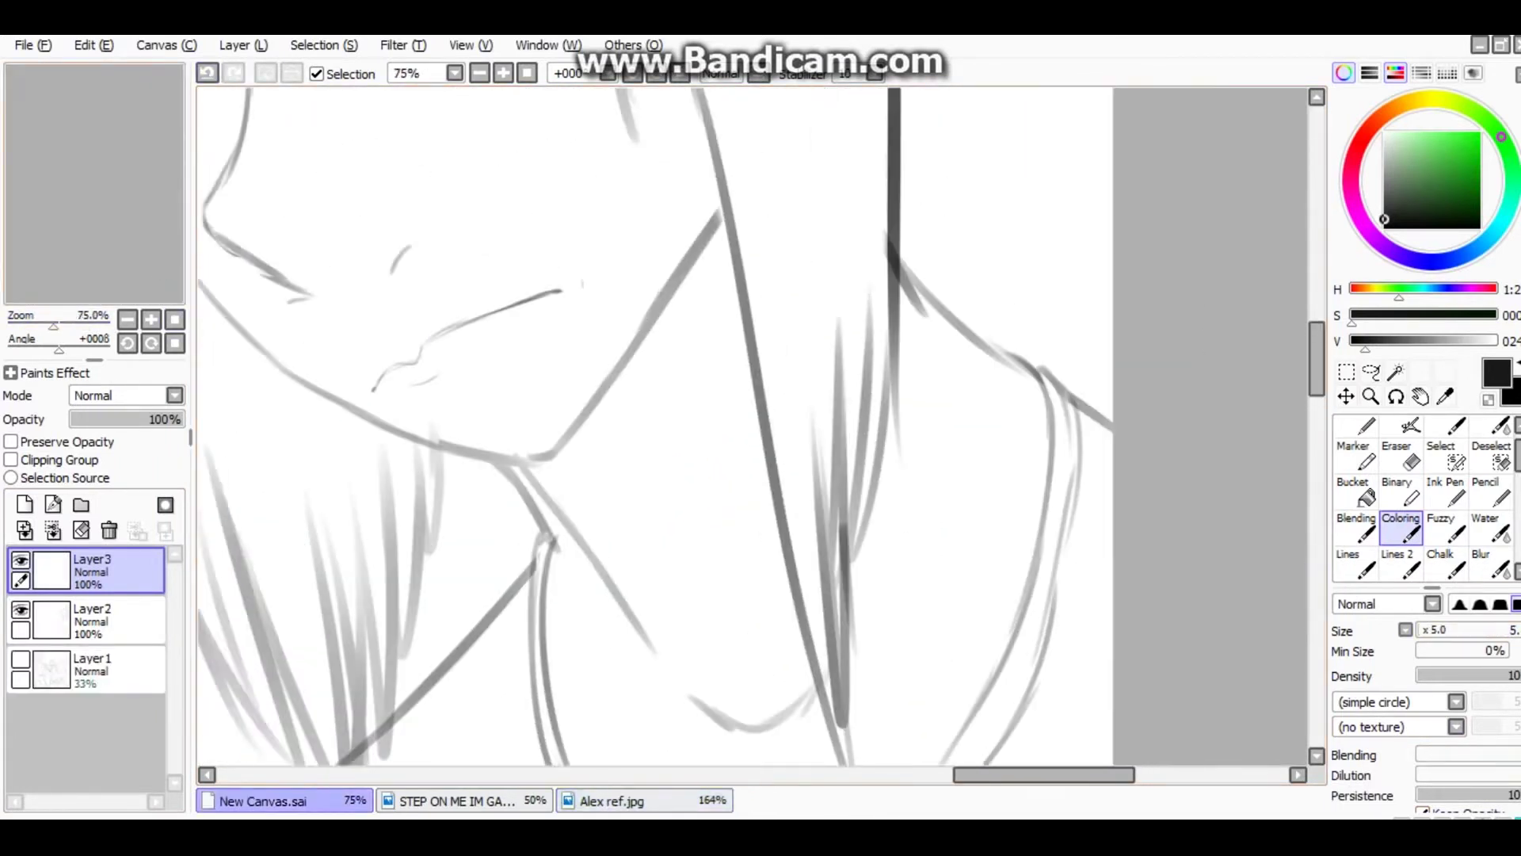
Draw a hexagon with the Marker on Layer3 in the empty area beside the head, redoing its lower edges.
drag(513, 225, 744, 237)
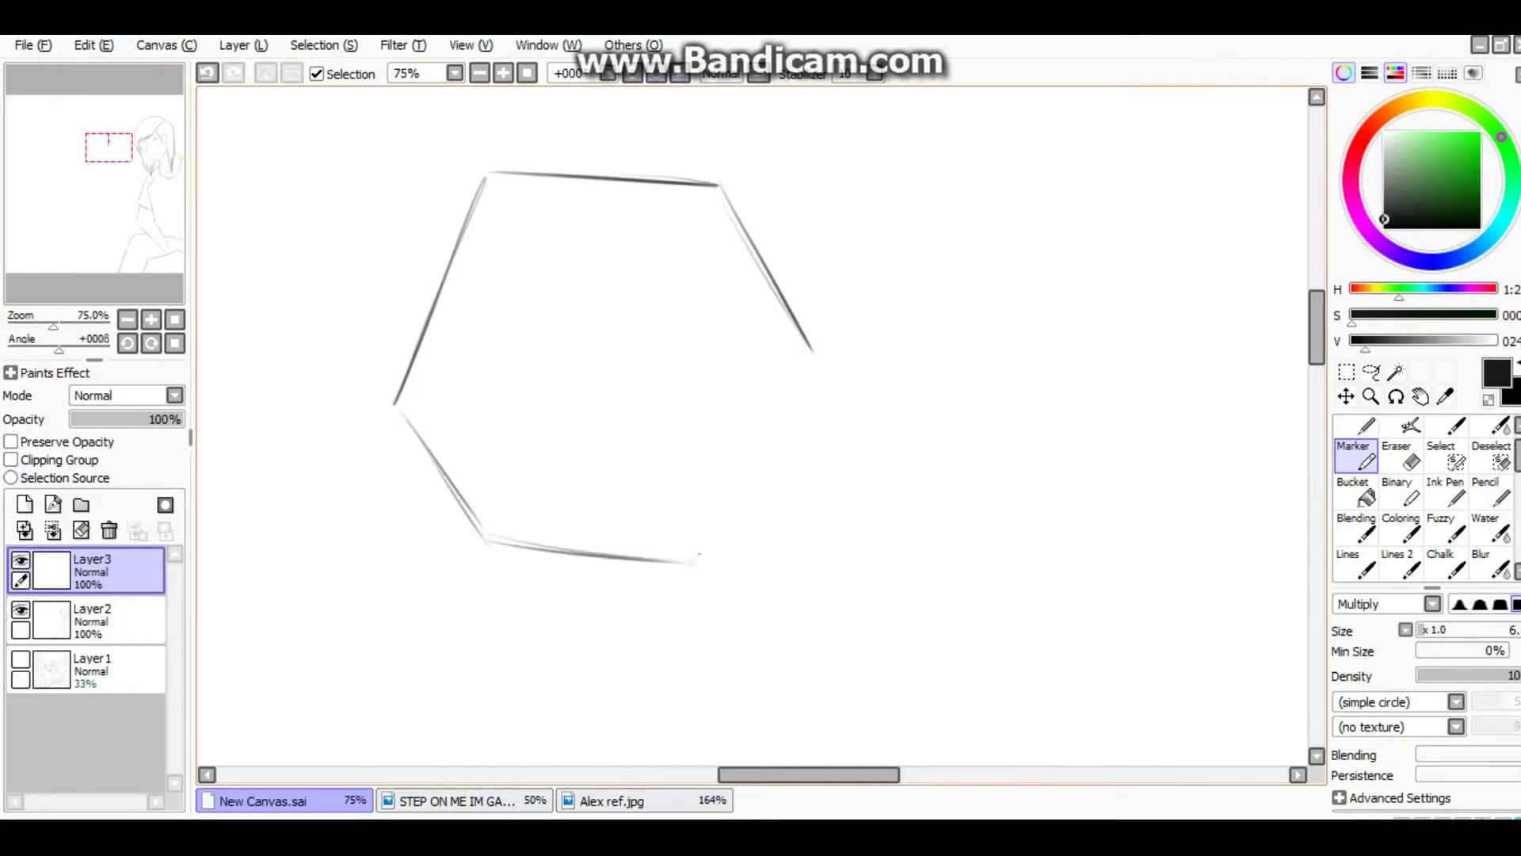
key(ctrl+z)
key(ctrl+z)
key(ctrl+z)
drag(396, 404, 538, 579)
drag(538, 574, 720, 593)
drag(820, 378, 733, 570)
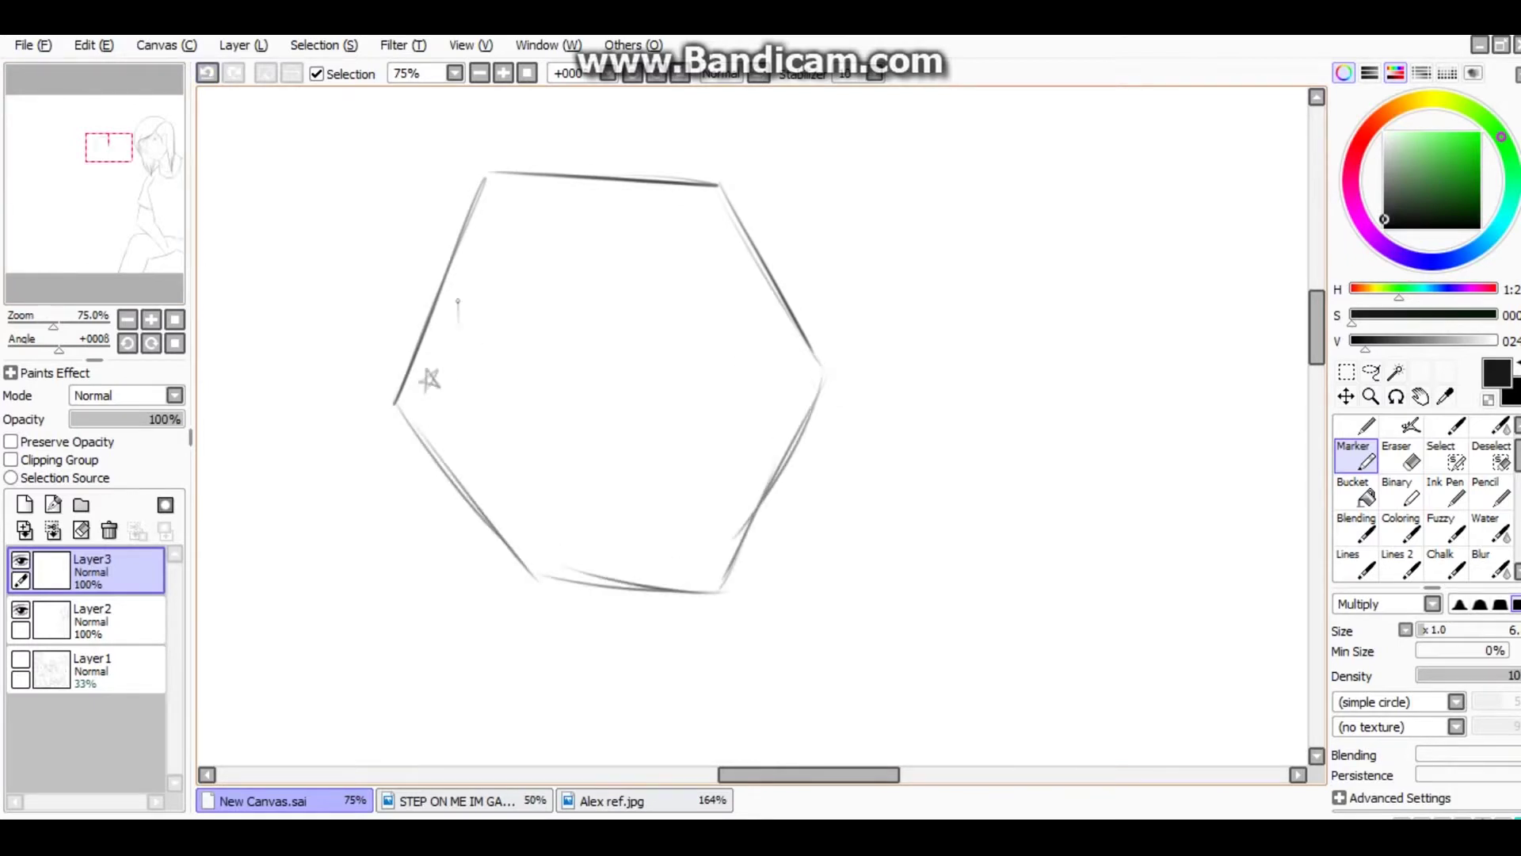
Undo the first star strokes and draw four small stars inside the hexagon around its upper corner.
key(ctrl+z)
key(ctrl+z)
key(ctrl+z)
key(ctrl+z)
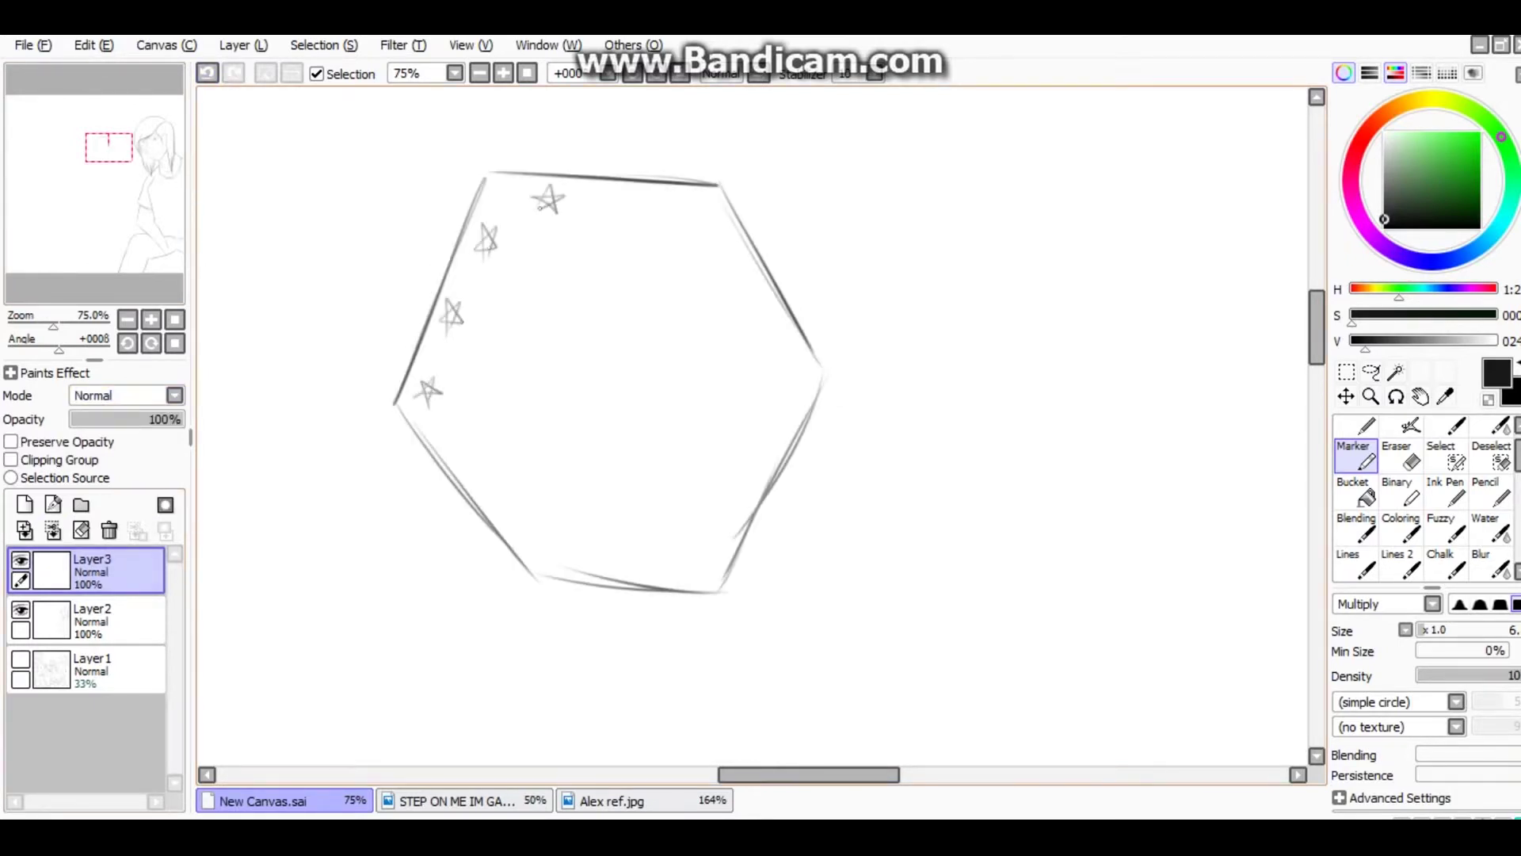
drag(557, 210, 540, 210)
Copy the four stars onto a new layer and mirror them along the hexagon's opposite upper edges.
key(a)
key(ctrl+c)
key(ctrl+v)
key(ctrl+t)
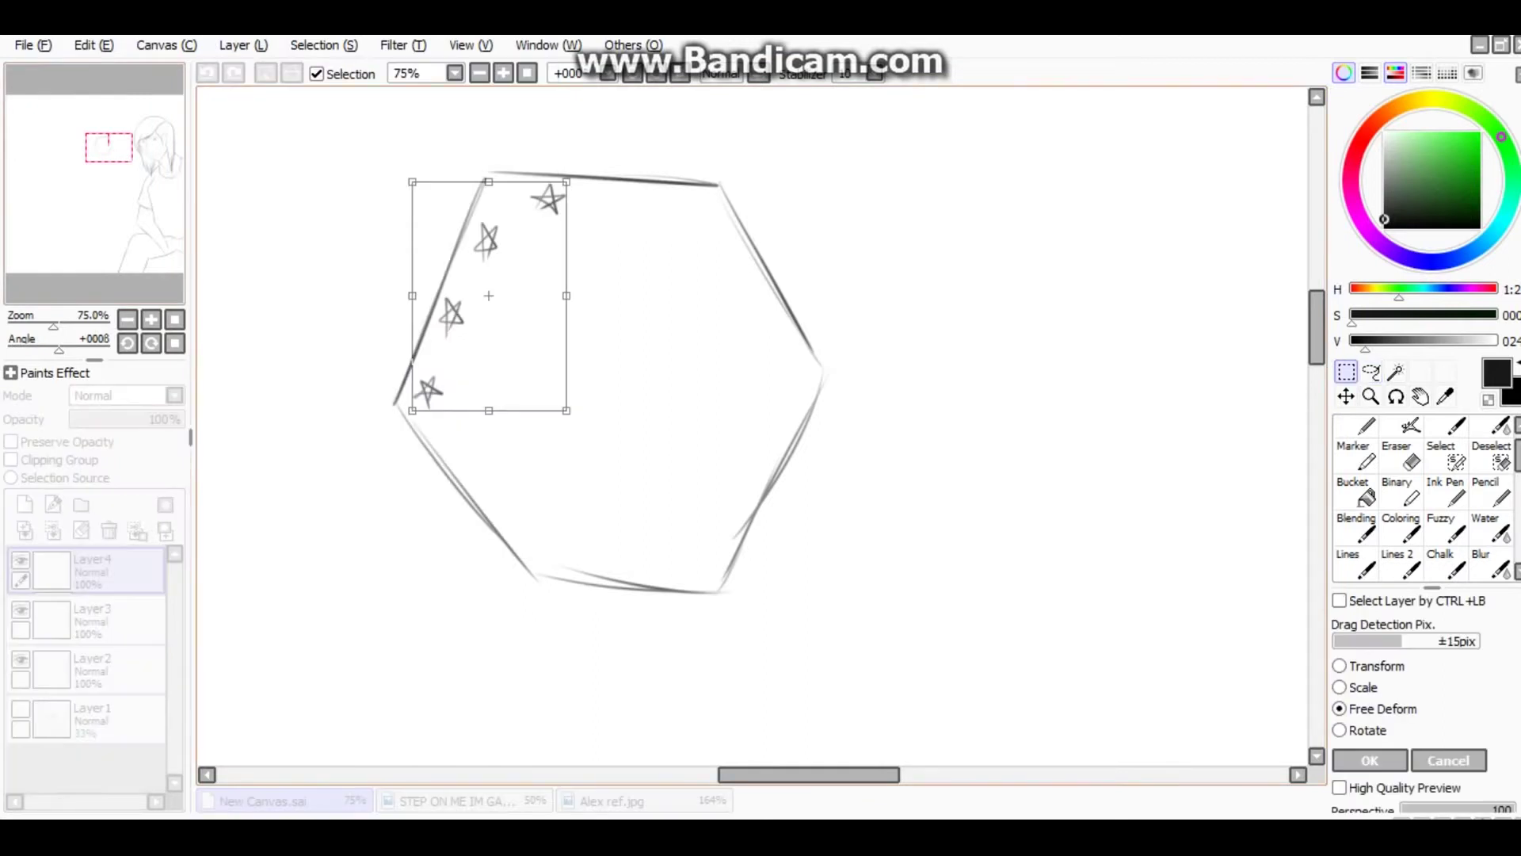
key(Return)
key(ctrl+t)
click(93, 44)
click(101, 163)
Place further star copies along the hexagon's lower edges, turned to follow its outline.
key(ctrl+t)
drag(492, 301, 526, 483)
key(Return)
key(ctrl+v)
key(ctrl+t)
drag(645, 306, 721, 475)
key(Return)
Erase the doubled stars, merge the copies into Layer3, and draw a smaller hexagon inside them.
key(e)
key(ctrl+e)
key(ctrl+e)
key(ctrl+e)
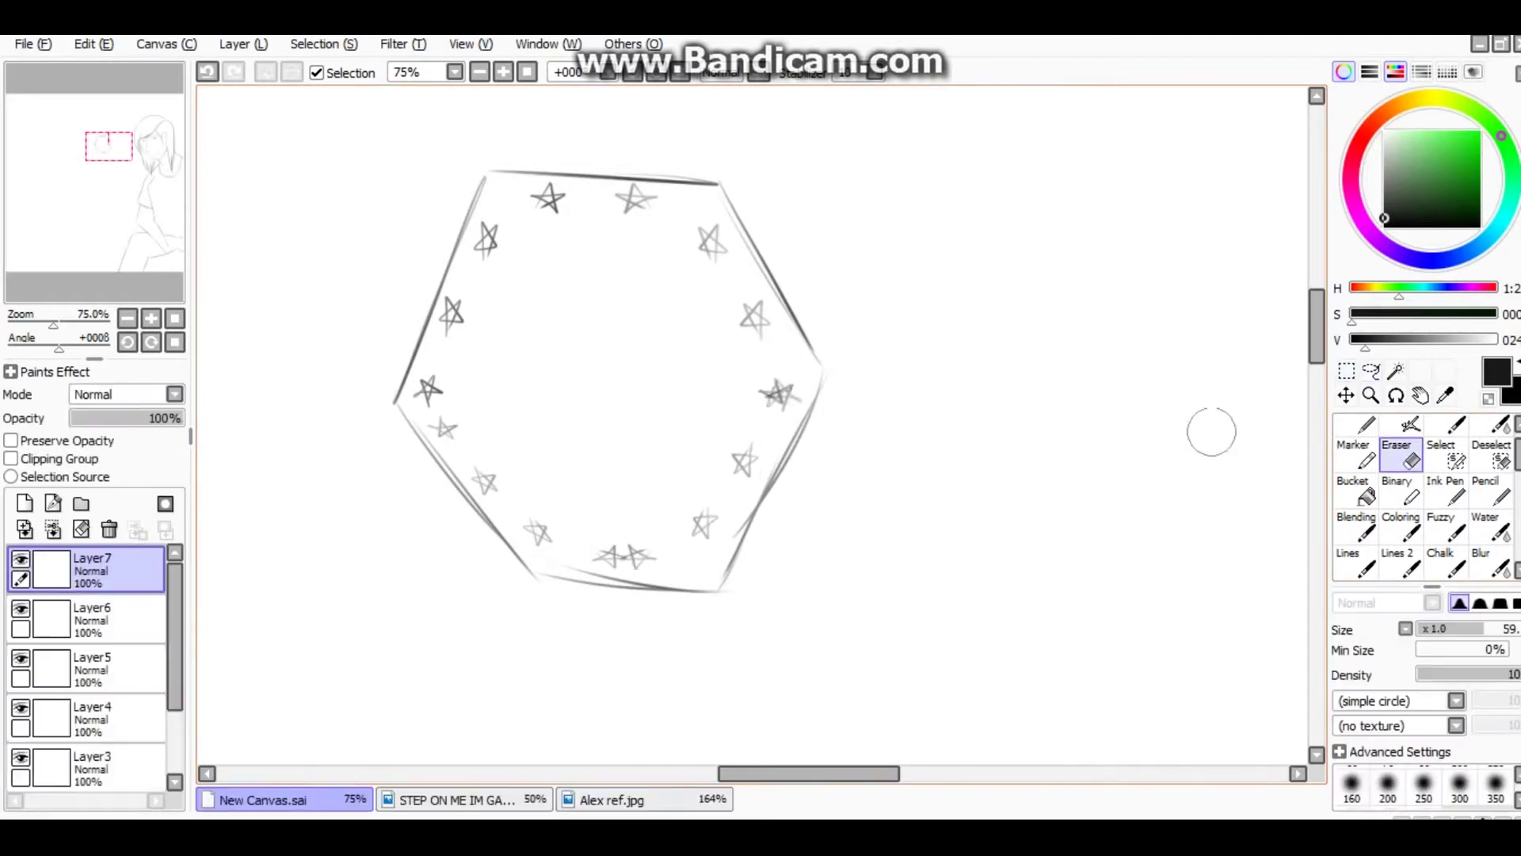
key(ctrl+e)
key(b)
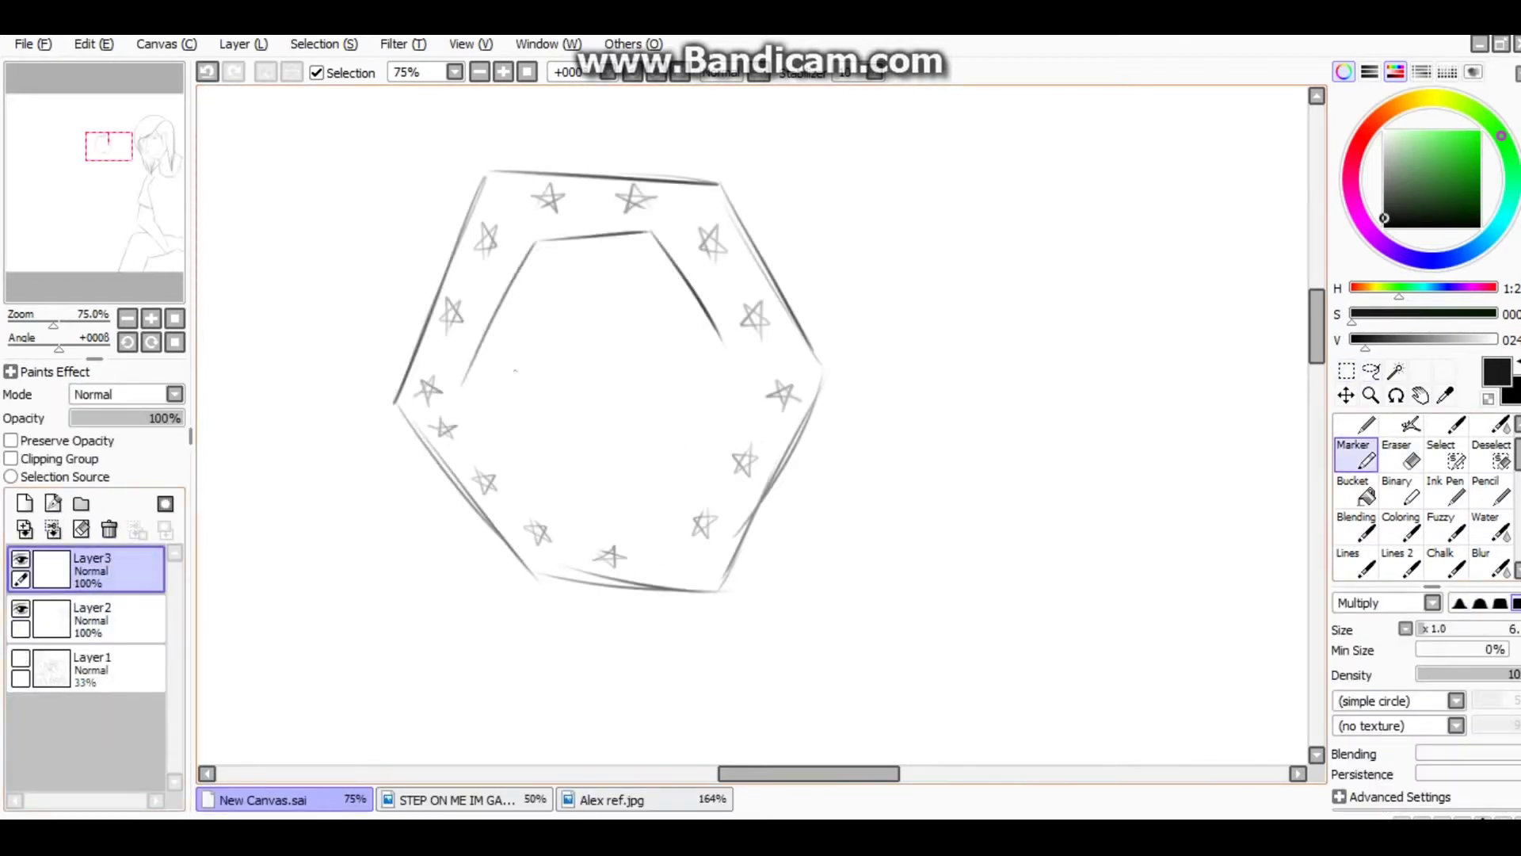
Shrink the emblem, move it onto the figure's neck and deform it to follow the neck's angle.
scroll(403, 405, down, 5)
key(ctrl+t)
drag(777, 325, 931, 347)
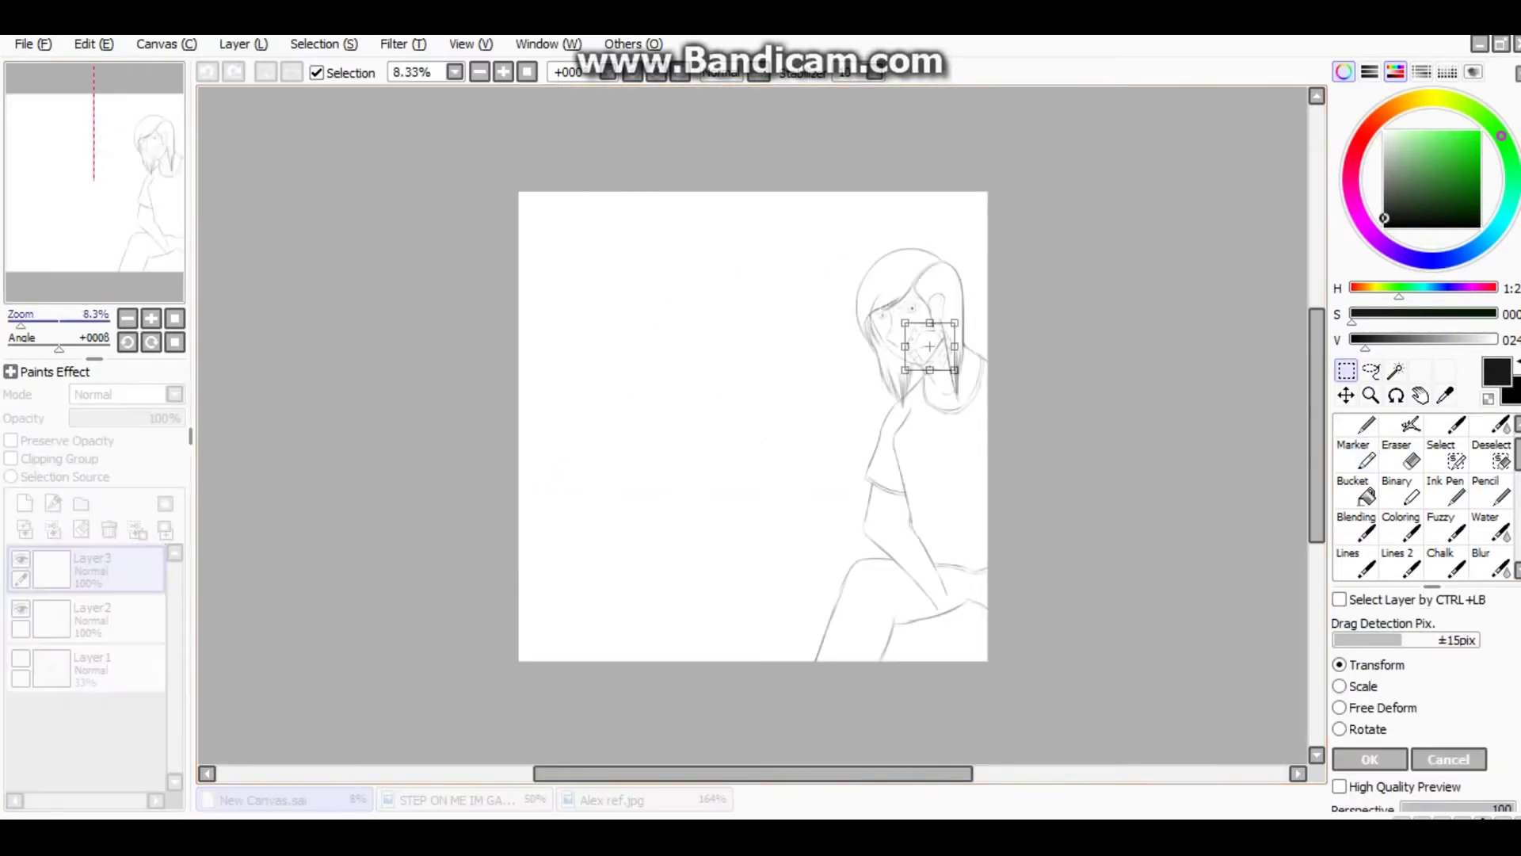
scroll(931, 347, up, 3)
drag(550, 325, 726, 371)
drag(702, 381, 665, 293)
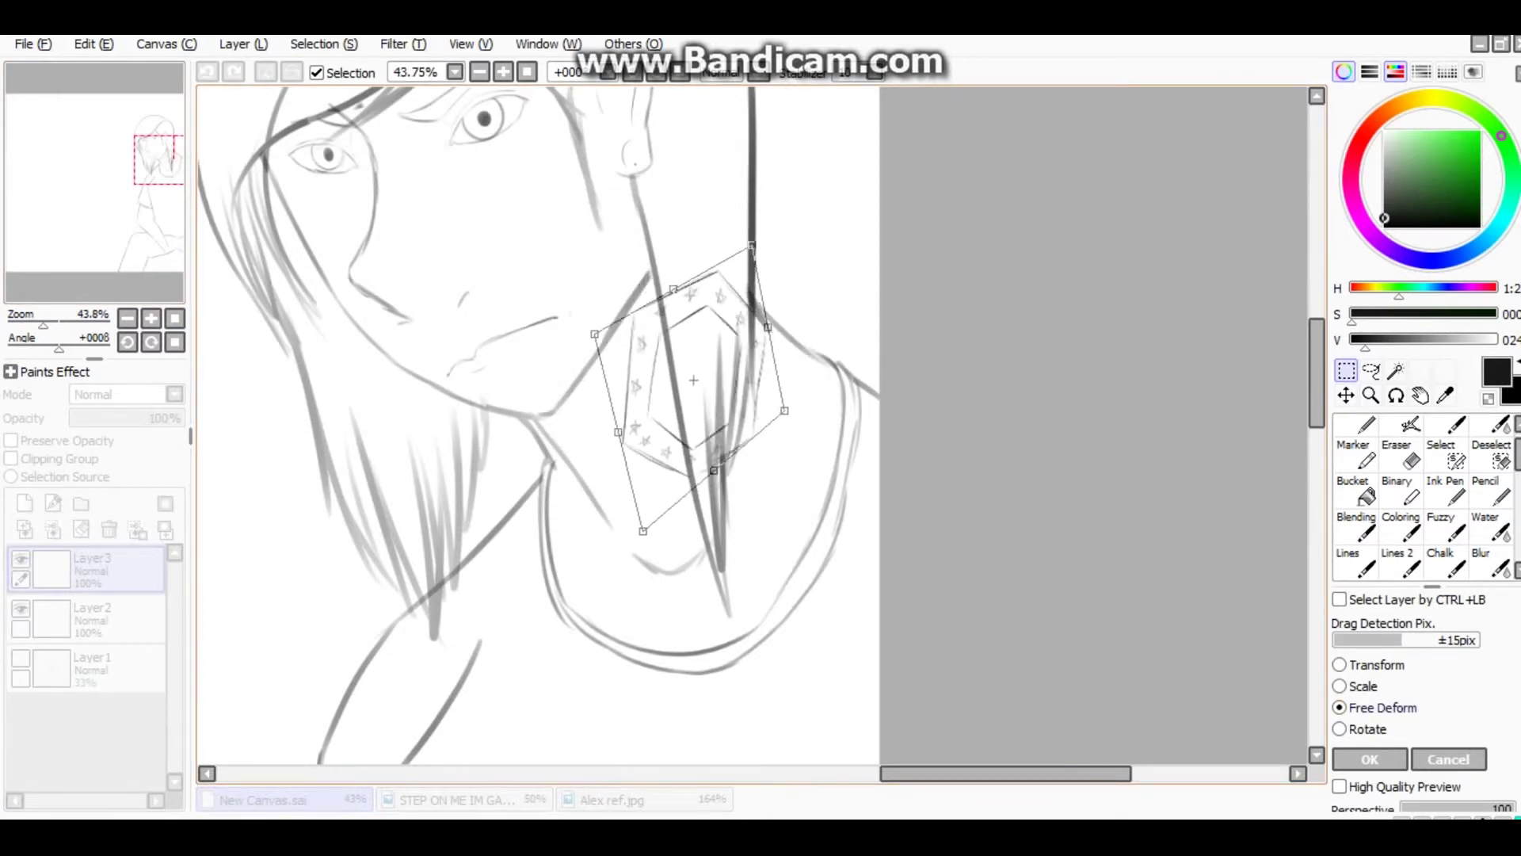
key(Return)
Erase the parts of the neck emblem that the hair and jaw cover.
key(e)
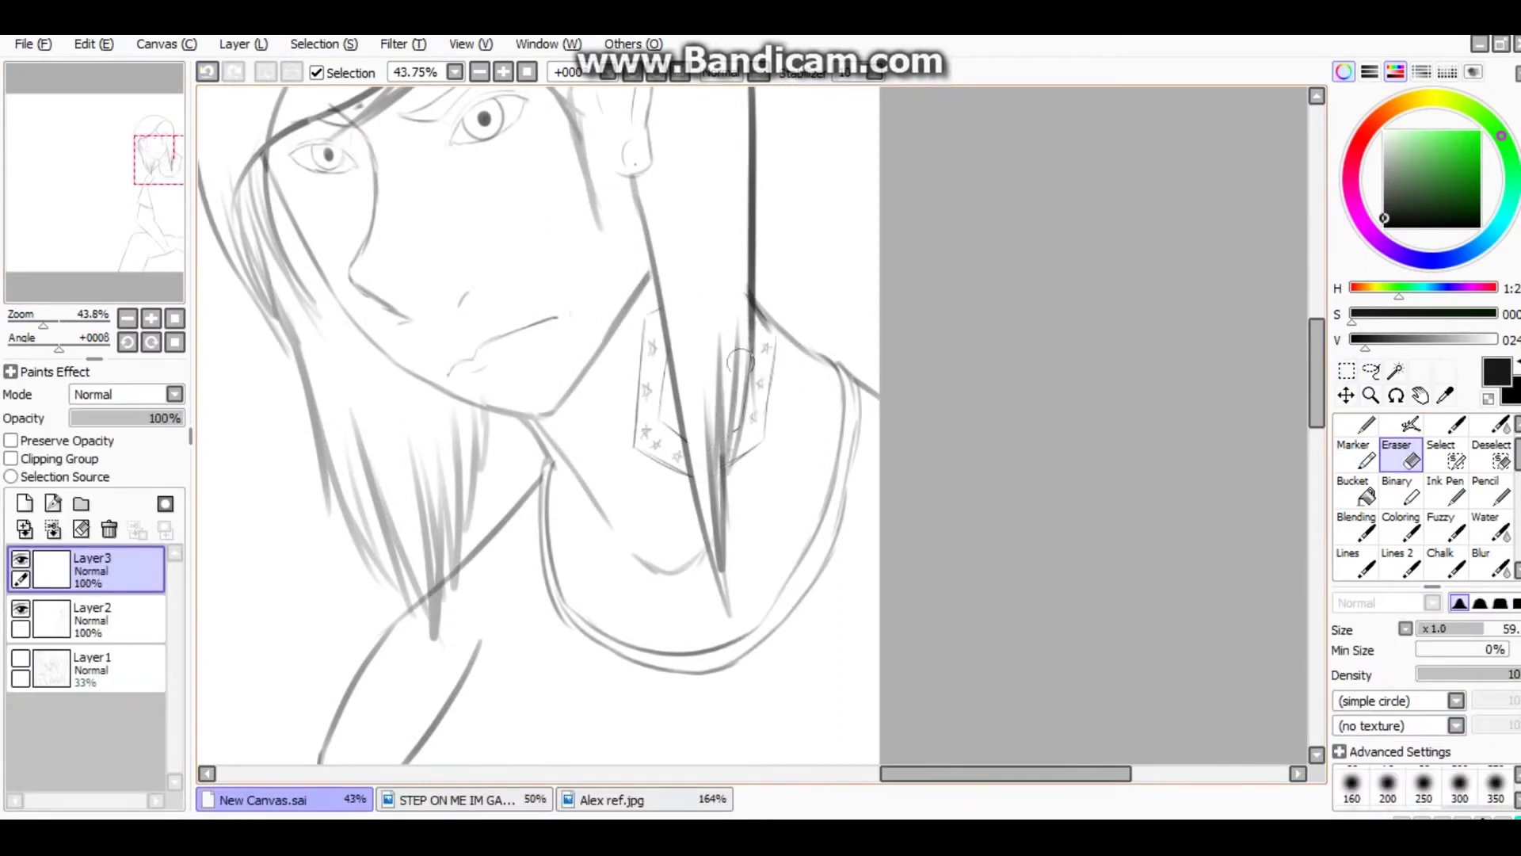
scroll(741, 362, down, 2)
key(Delete)
key(Home)
scroll(740, 362, up, 1)
Draw a necklace cord as a long loop hanging from the collar over the chest with the Marker.
key(b)
drag(554, 475, 554, 277)
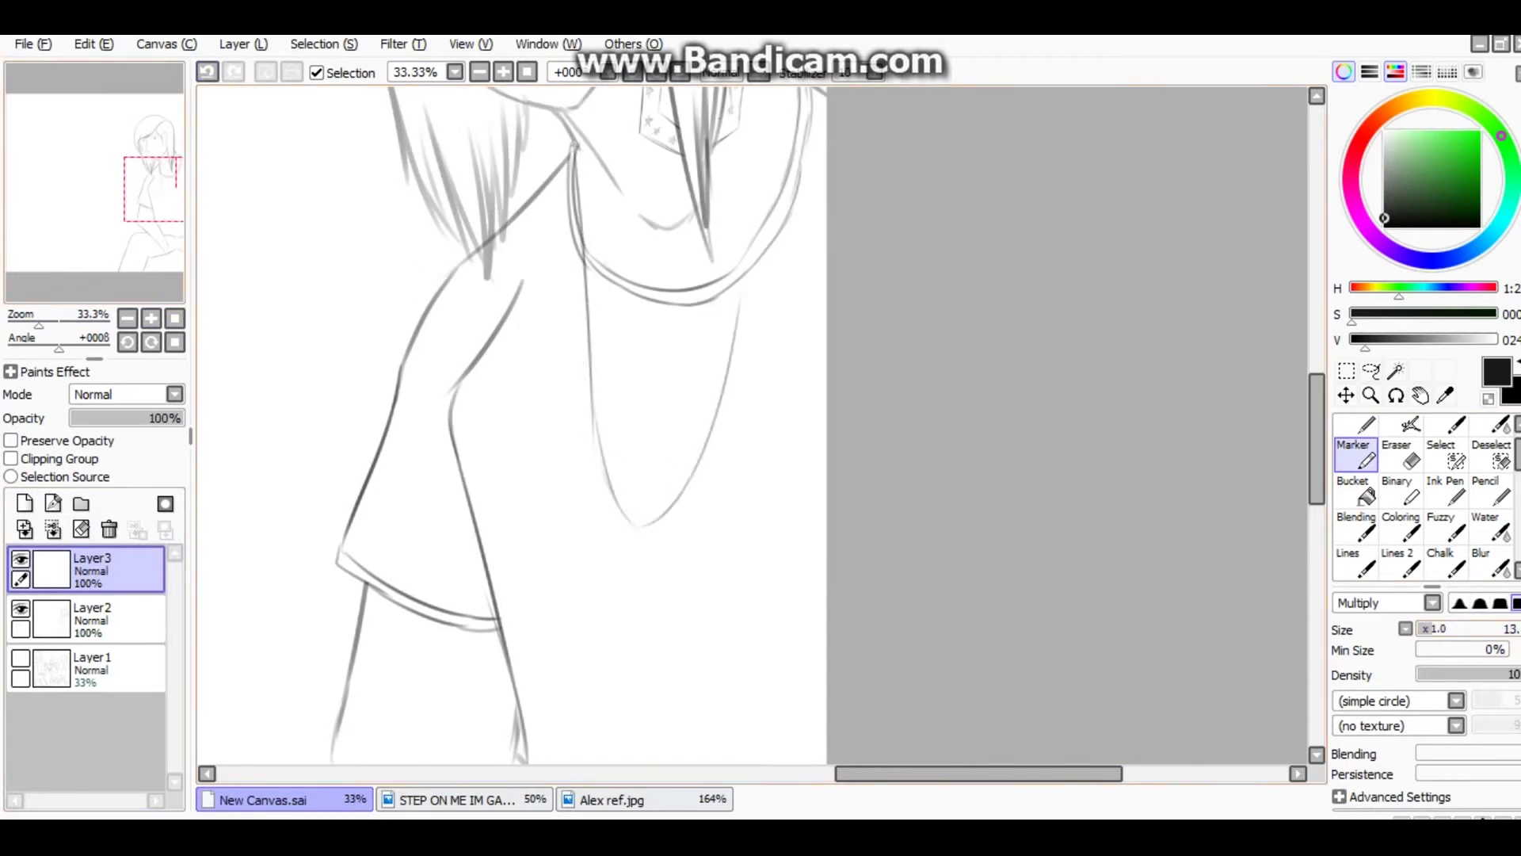
key(ctrl+t)
click(1352, 709)
click(1453, 761)
Draw a rounded rectangular tag pendant at the lowest point of the necklace cord, redoing its first side lines.
scroll(559, 403, up, 3)
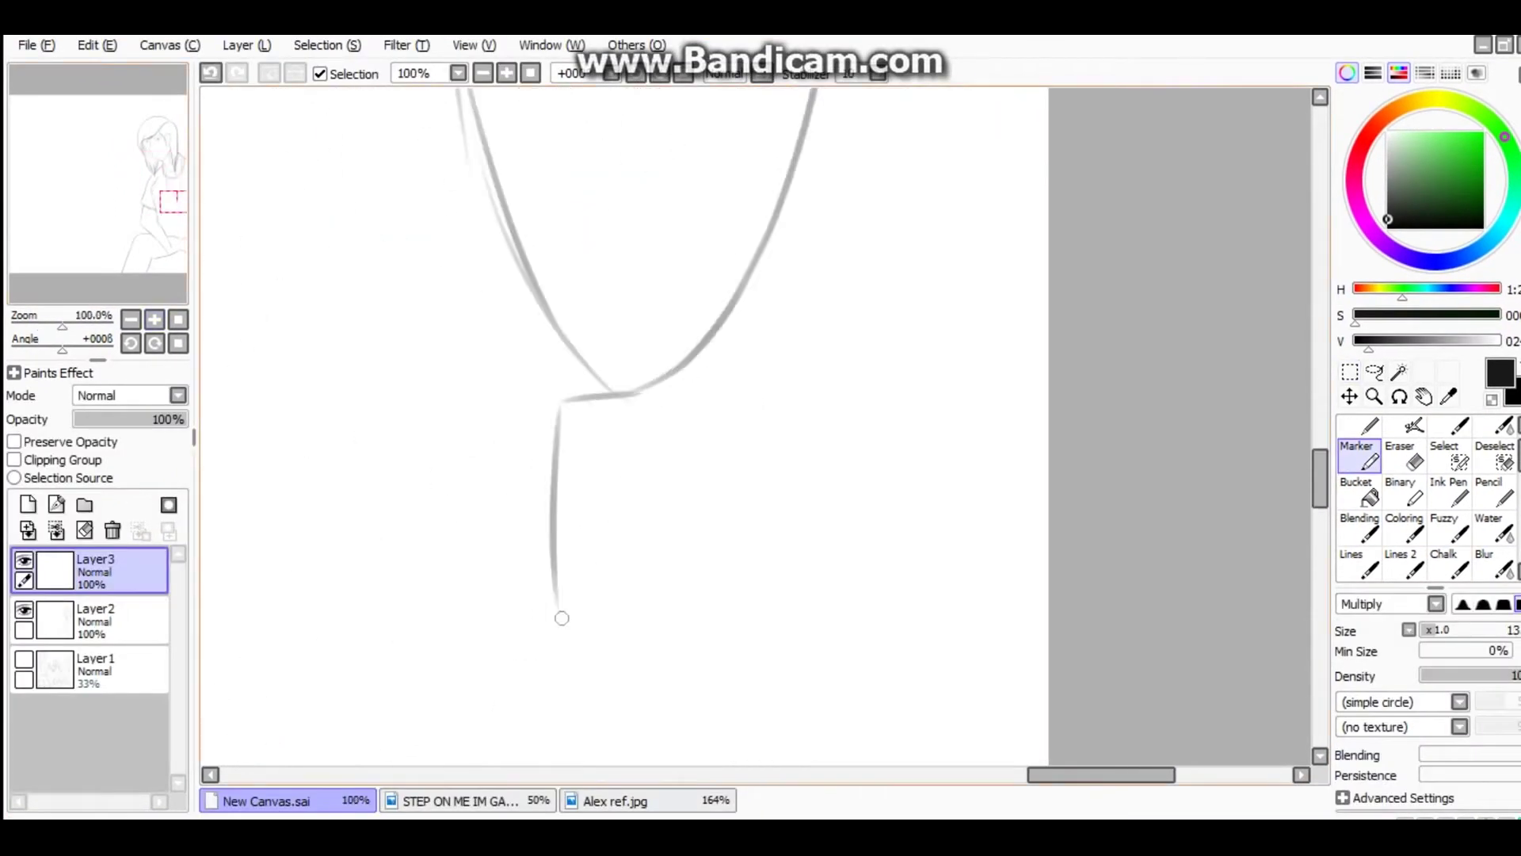
drag(698, 412, 692, 622)
key(Delete)
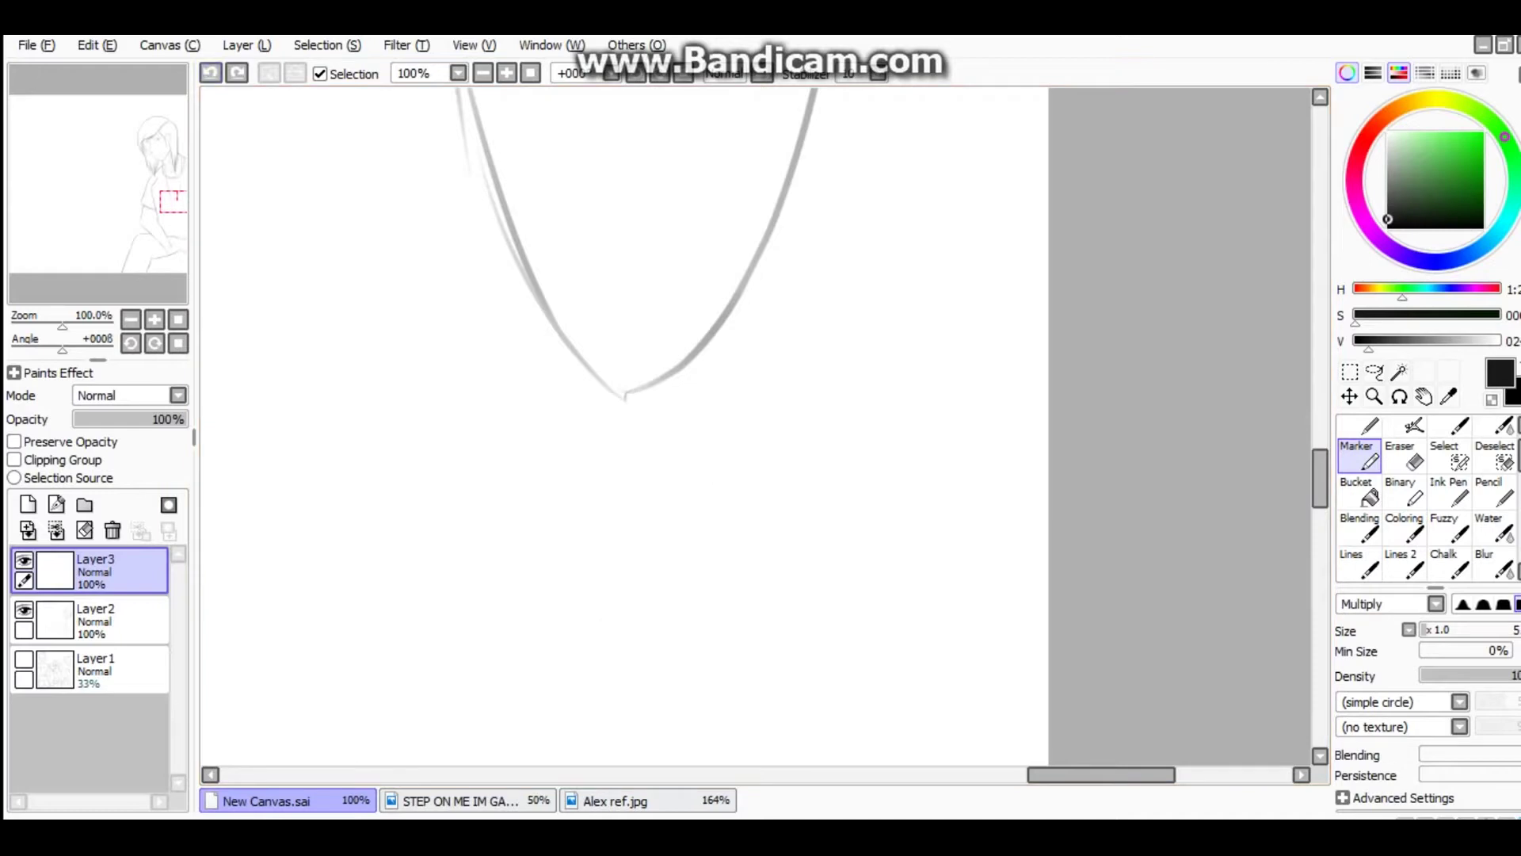
drag(685, 403, 692, 579)
scroll(692, 579, down, 2)
scroll(555, 317, up, 2)
Try to turn the cord into a chain by drawing links on a new Layer4 and resizing them along it.
click(28, 504)
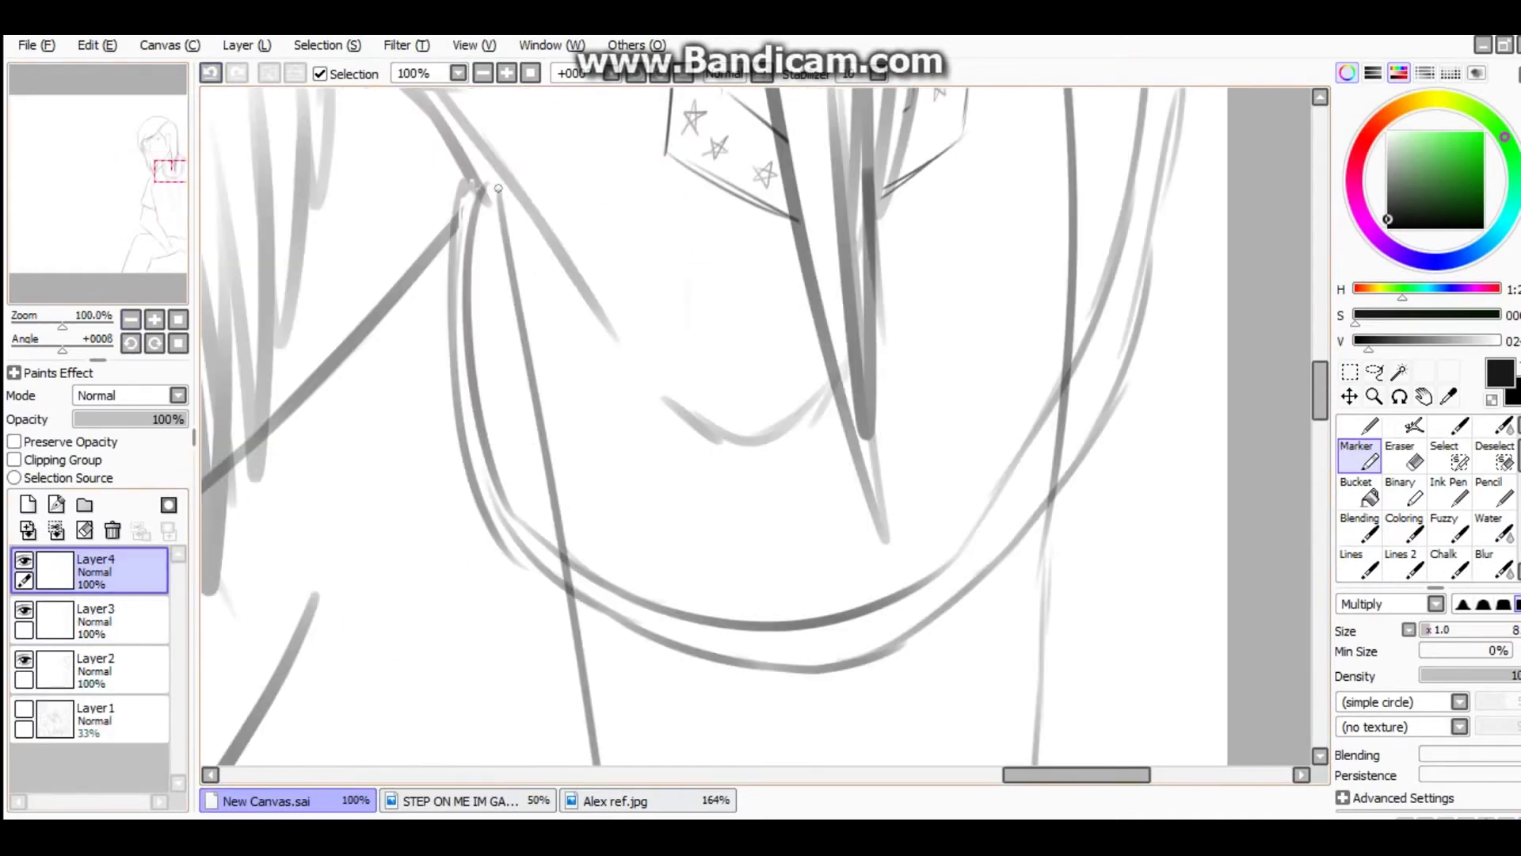
click(246, 44)
key(ctrl+t)
scroll(752, 428, down, 2)
click(1373, 760)
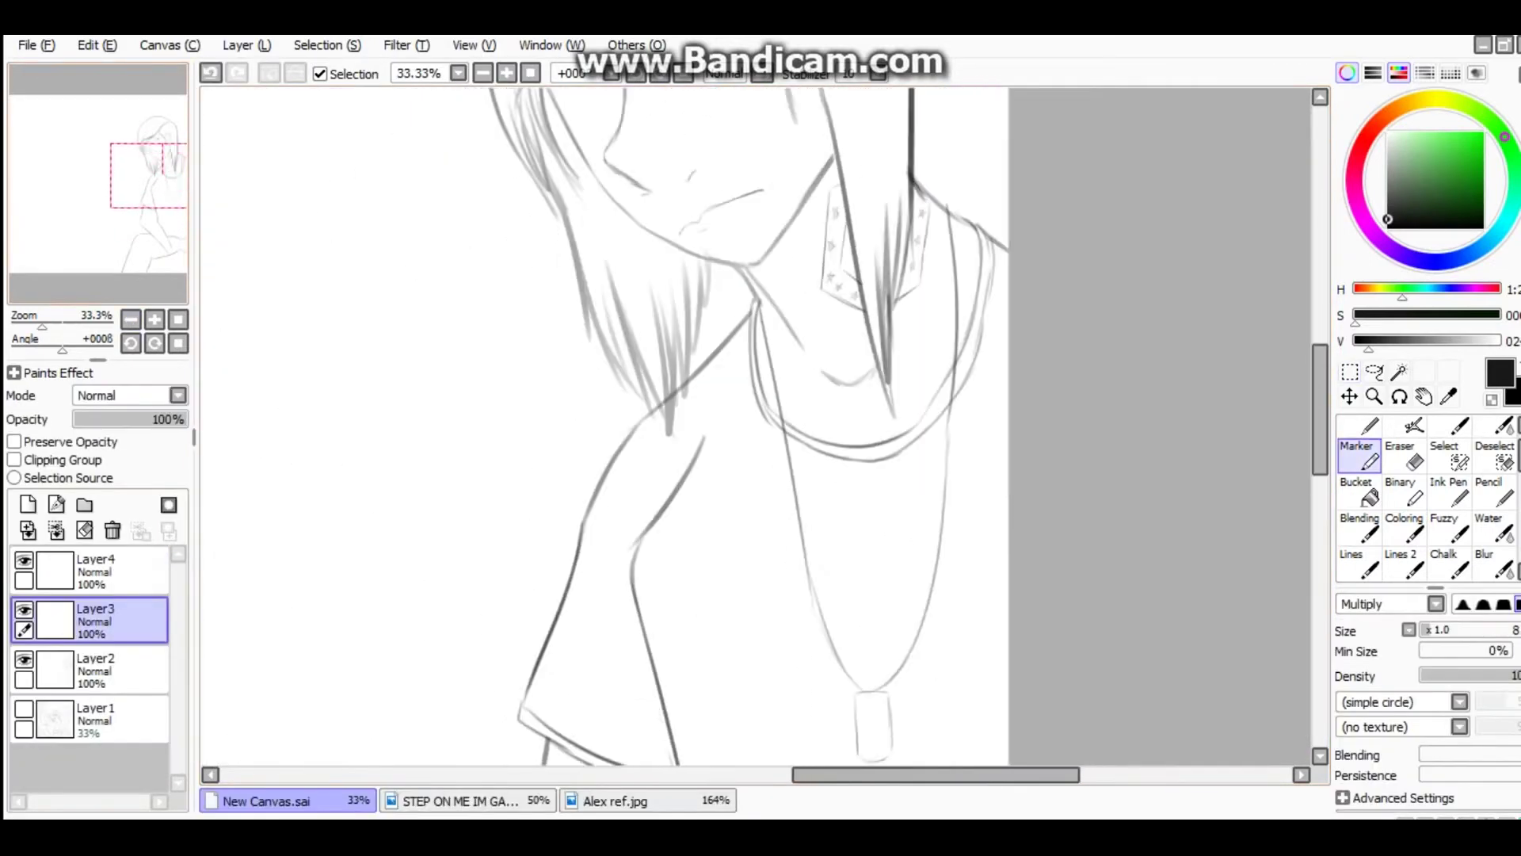
click(96, 571)
scroll(441, 414, up, 2)
scroll(441, 414, down, 1)
scroll(752, 427, down, 2)
key(ctrl+t)
drag(697, 396, 741, 634)
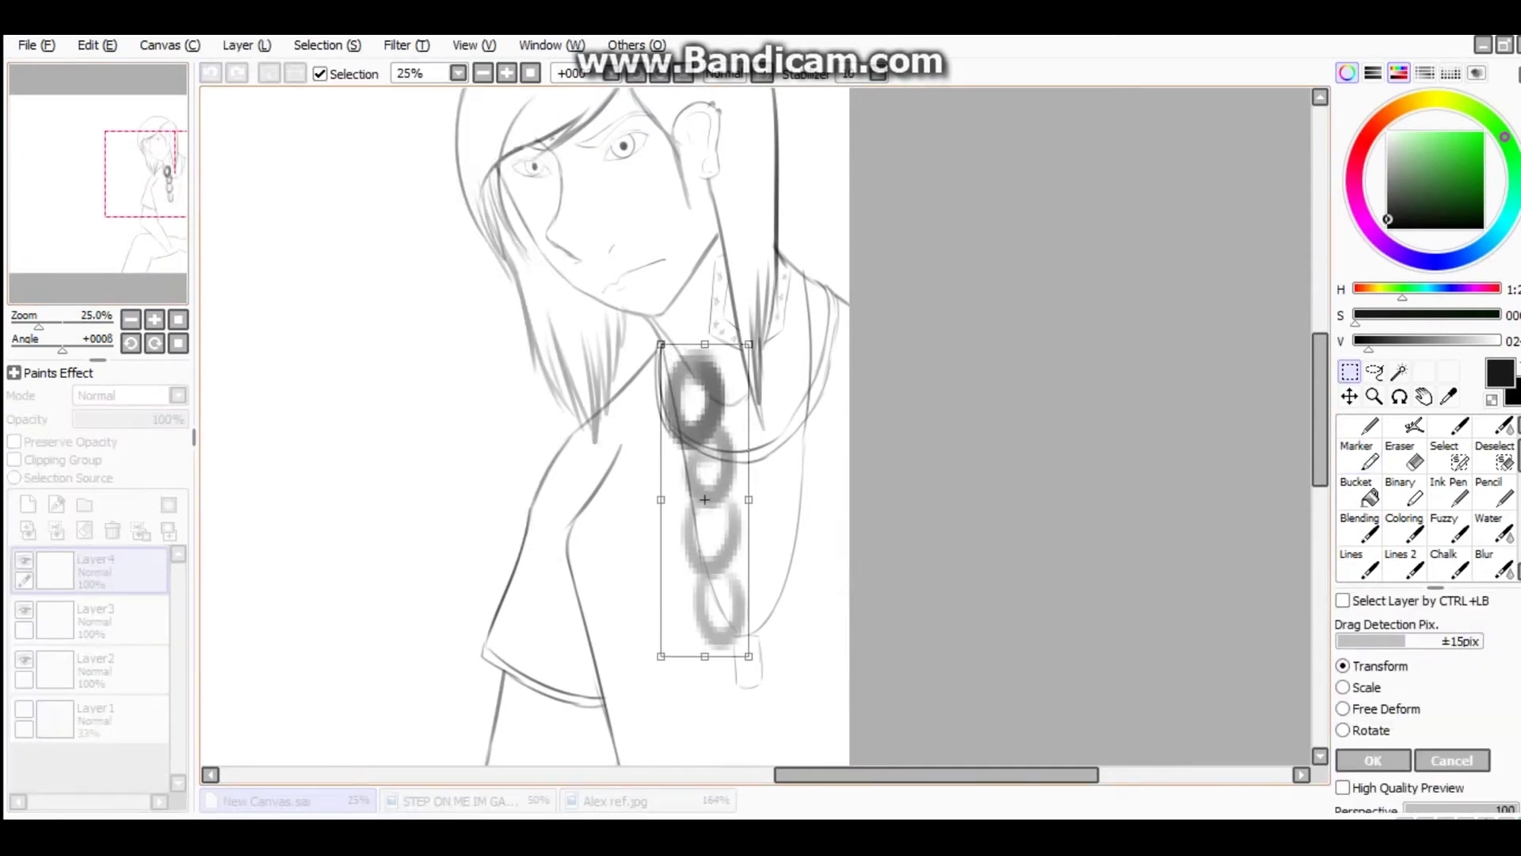
key(Return)
key(ctrl+e)
Letter the character's name and further lines of text on the tag pendant with the Coloring brush.
scroll(753, 428, up, 8)
scroll(753, 428, down, 6)
scroll(753, 428, up, 5)
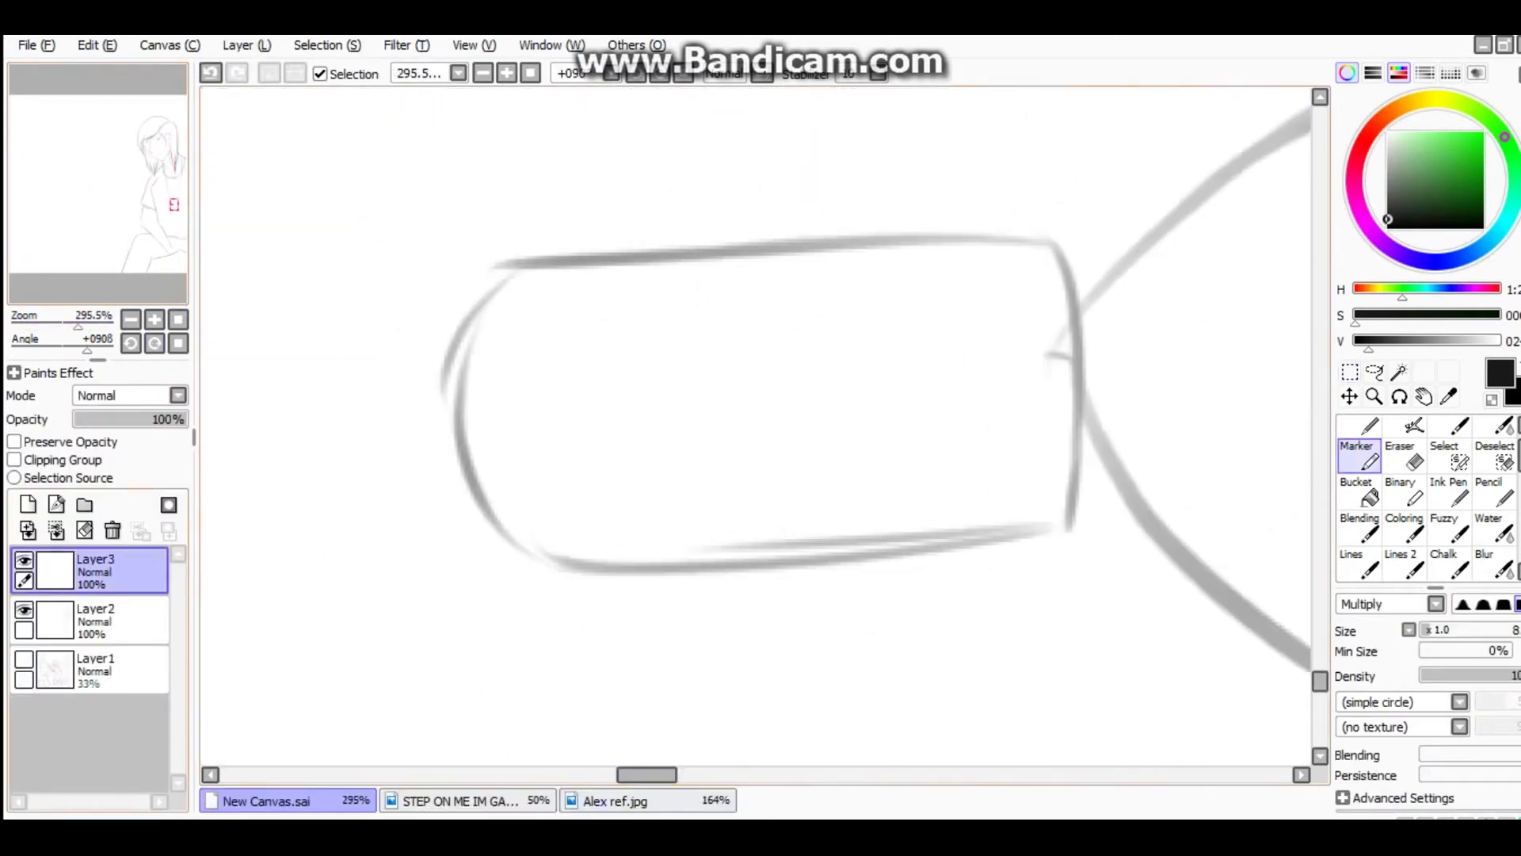
key(c)
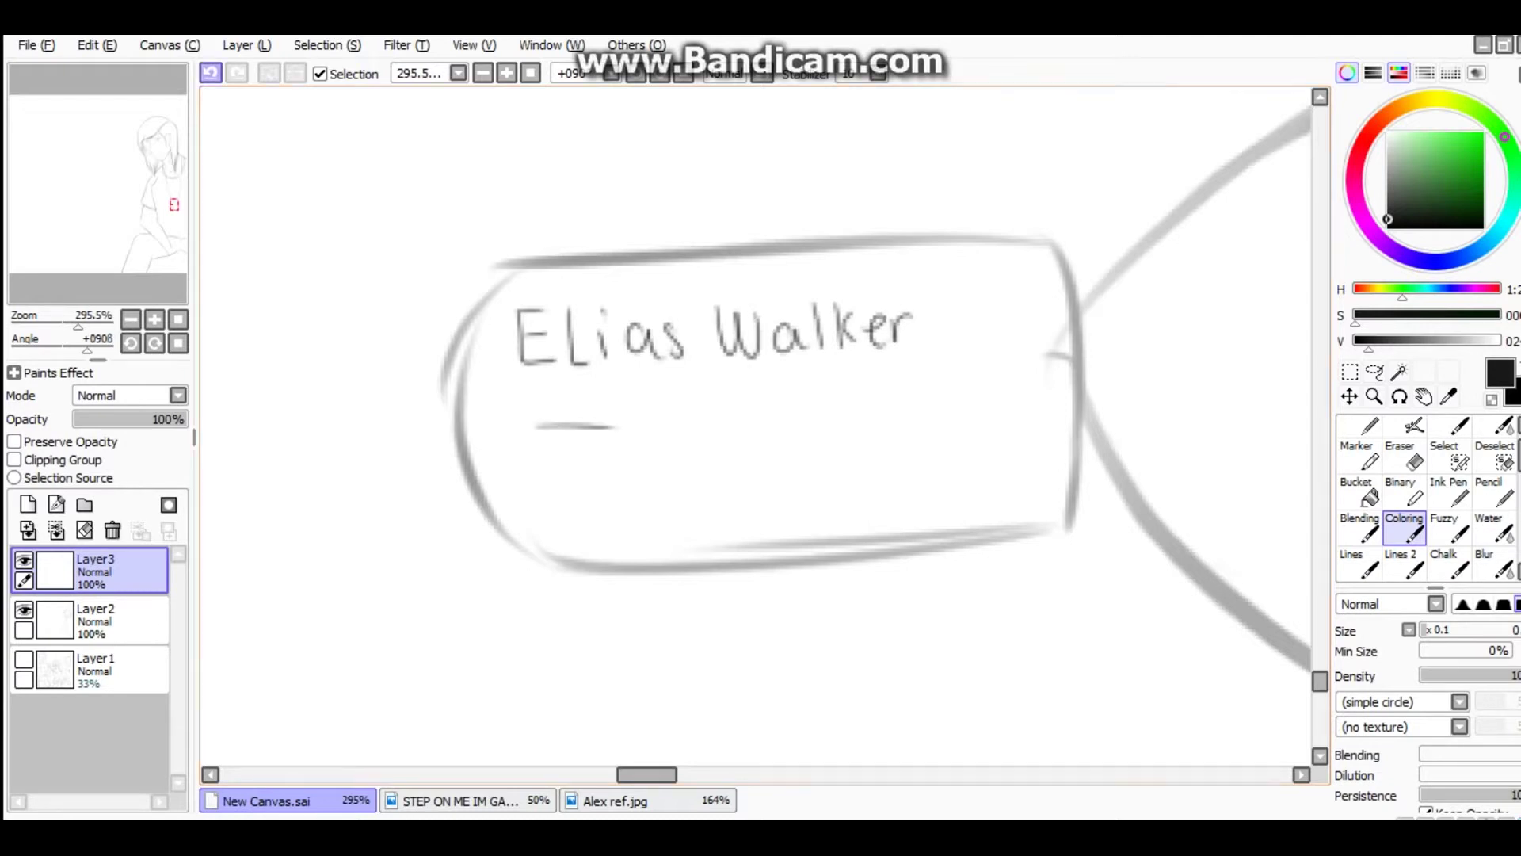
drag(556, 518, 940, 519)
scroll(761, 427, down, 8)
scroll(760, 428, up, 8)
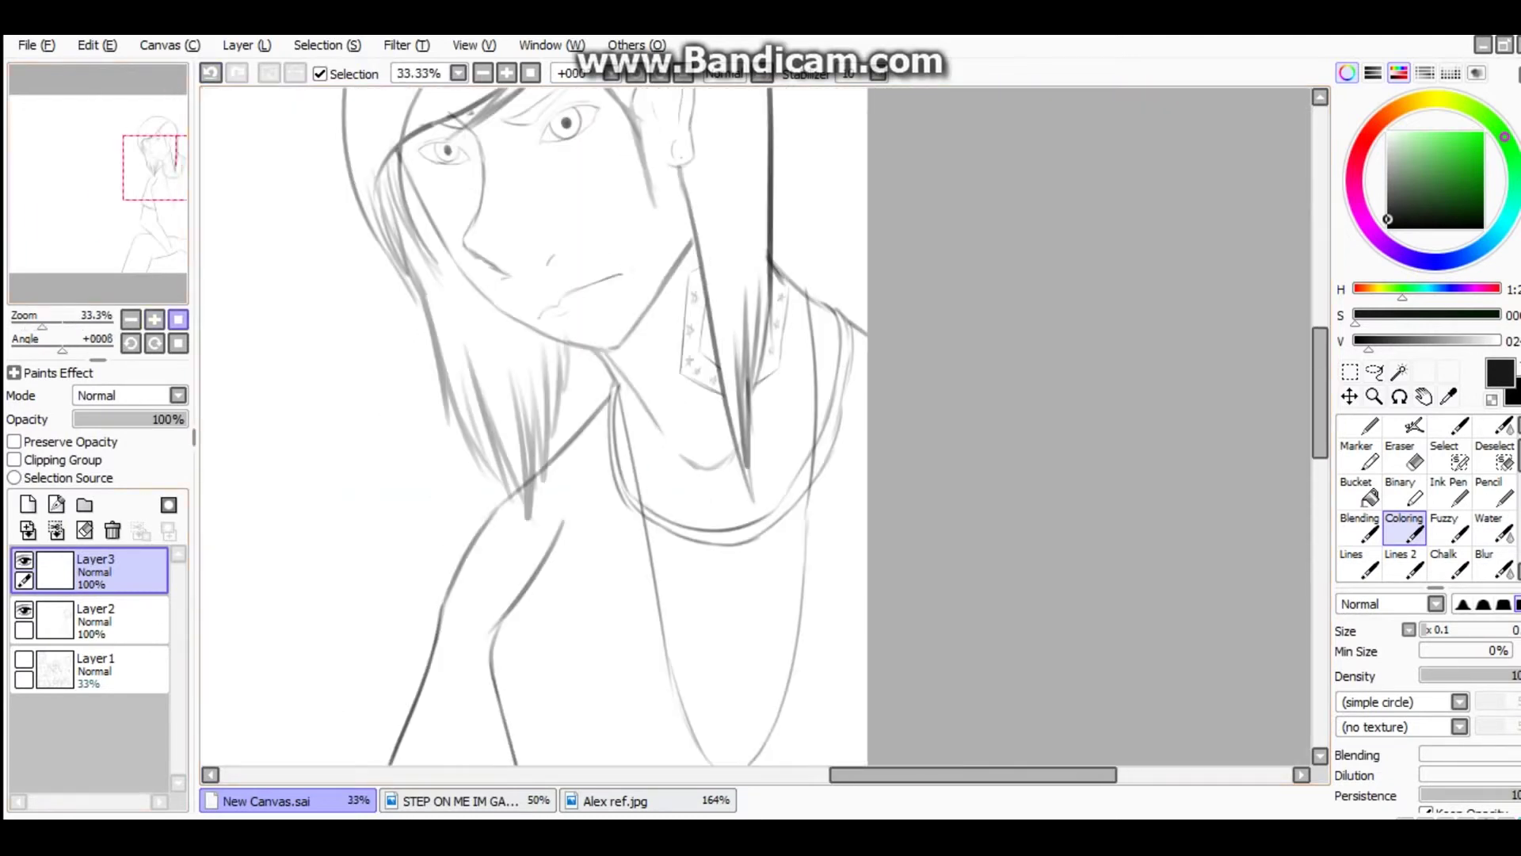
mouse_move(697, 333)
mouse_down()
mouse_move(717, 587)
mouse_move(1267, 491)
mouse_up()
drag(682, 305, 1252, 285)
drag(1251, 325, 1259, 483)
Draw the inner contour line of the bent leg below the knee.
key(Home)
scroll(761, 428, down, 8)
scroll(590, 380, down, 2)
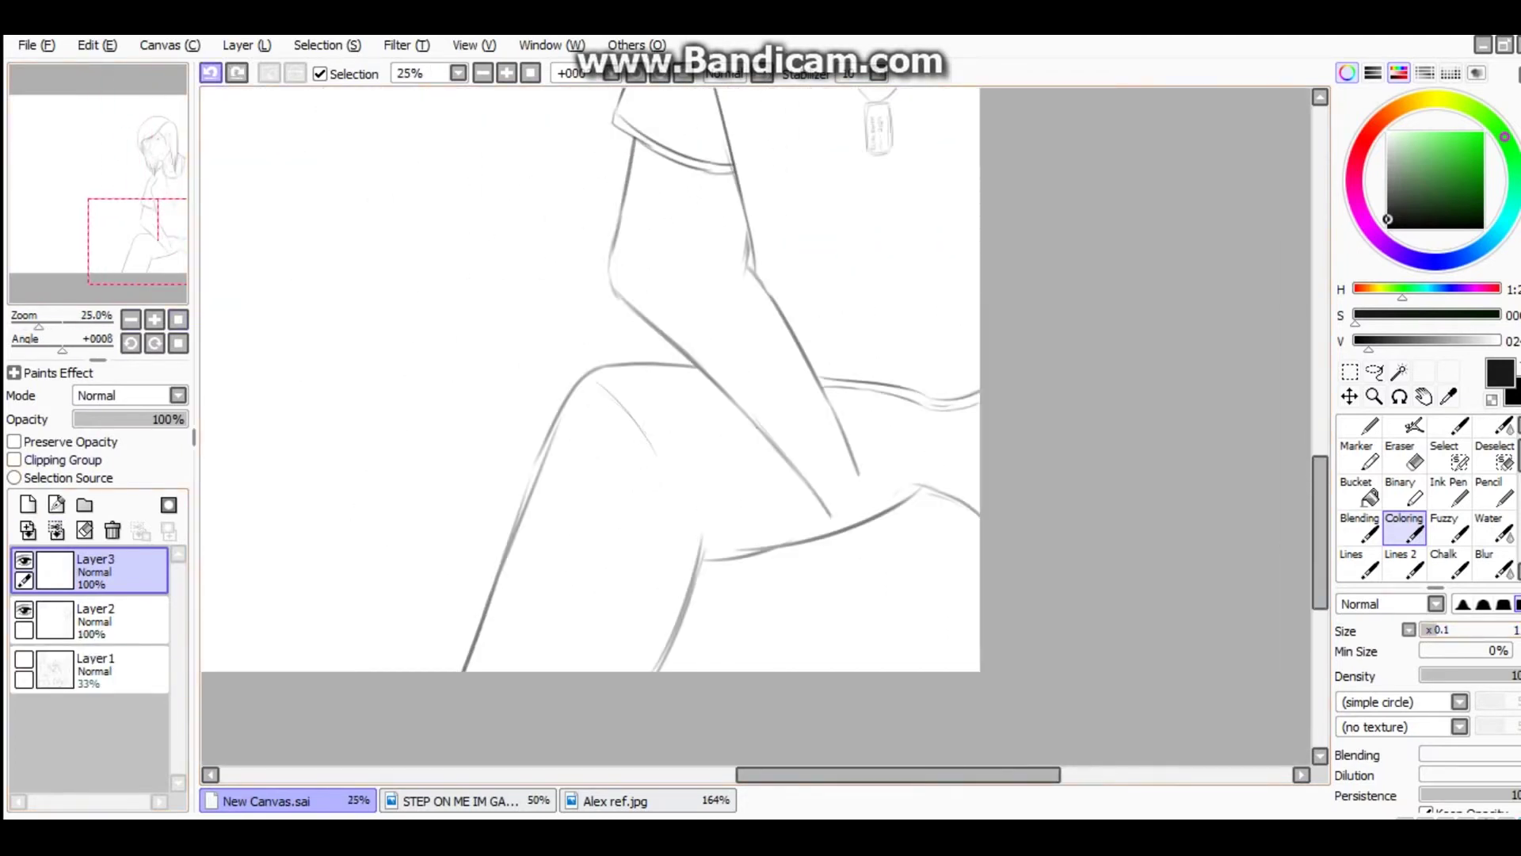
scroll(591, 380, right, 3)
click(1356, 456)
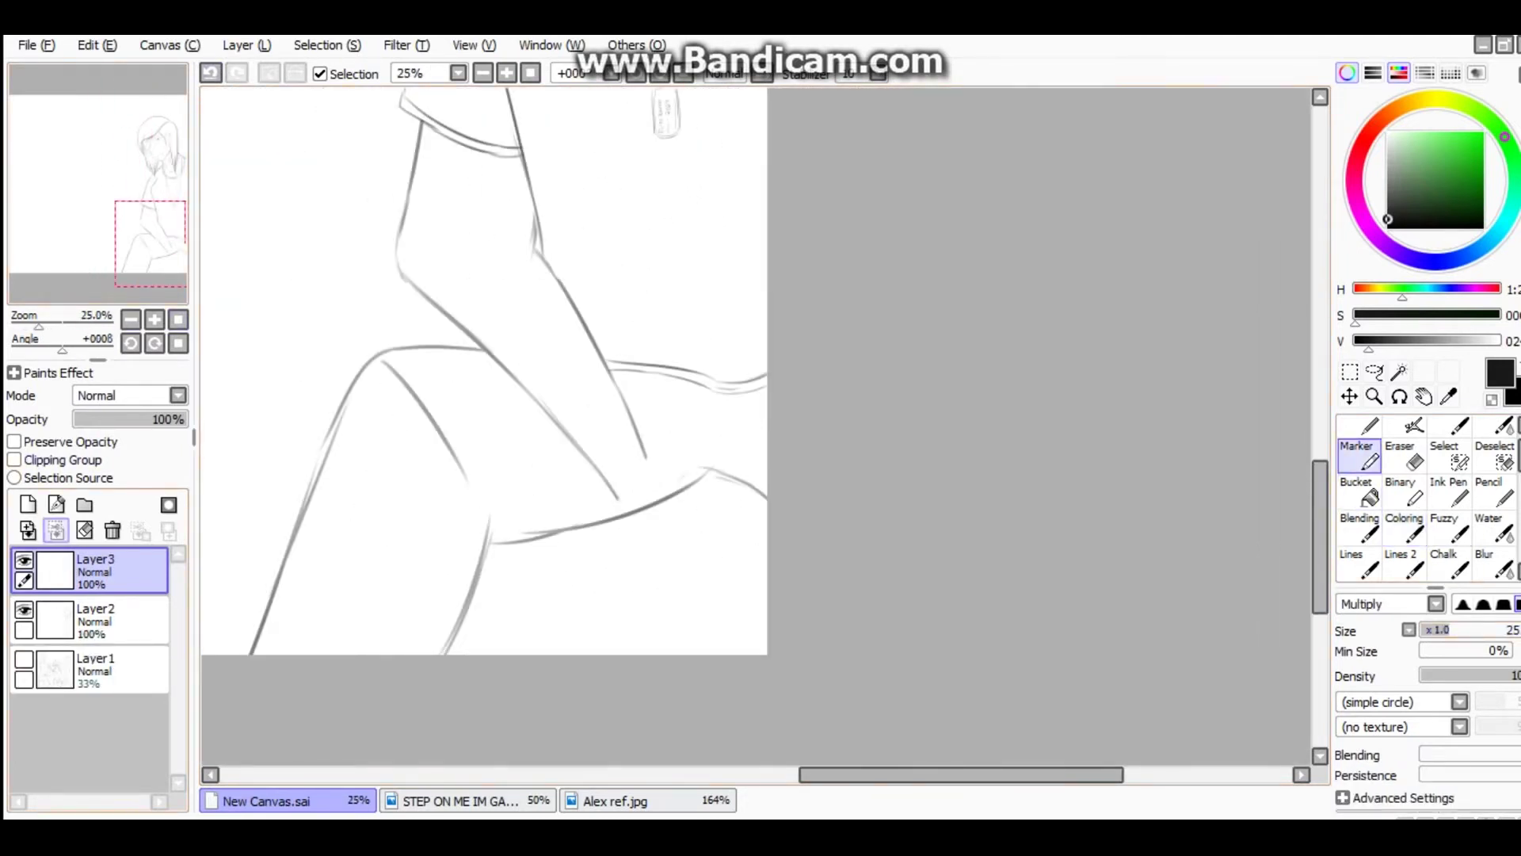
Write a "HAND..." note with a small sad face beside the open wrist.
scroll(590, 380, up, 3)
drag(737, 322, 774, 321)
drag(778, 321, 810, 277)
drag(814, 277, 815, 319)
click(865, 306)
click(890, 310)
click(915, 311)
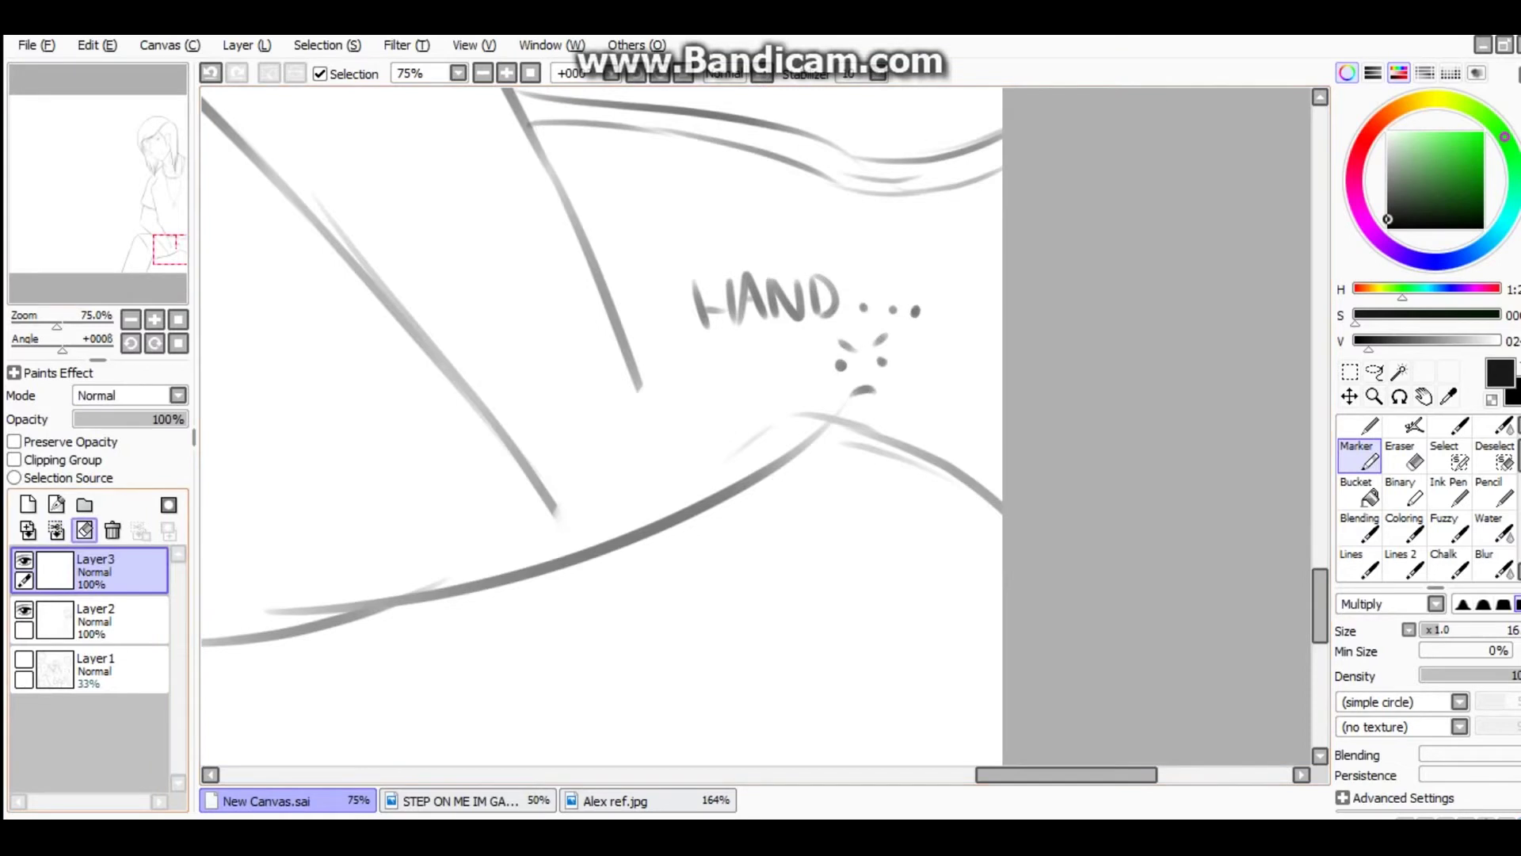
Sketch the wrist, palm and thumb of a hand hanging over the thigh at the end of the forearm.
drag(602, 428, 681, 384)
drag(717, 331, 618, 629)
drag(598, 674, 722, 555)
drag(795, 452, 692, 633)
mouse_move(708, 348)
mouse_down()
mouse_move(831, 396)
mouse_move(860, 432)
mouse_up()
drag(682, 427, 576, 237)
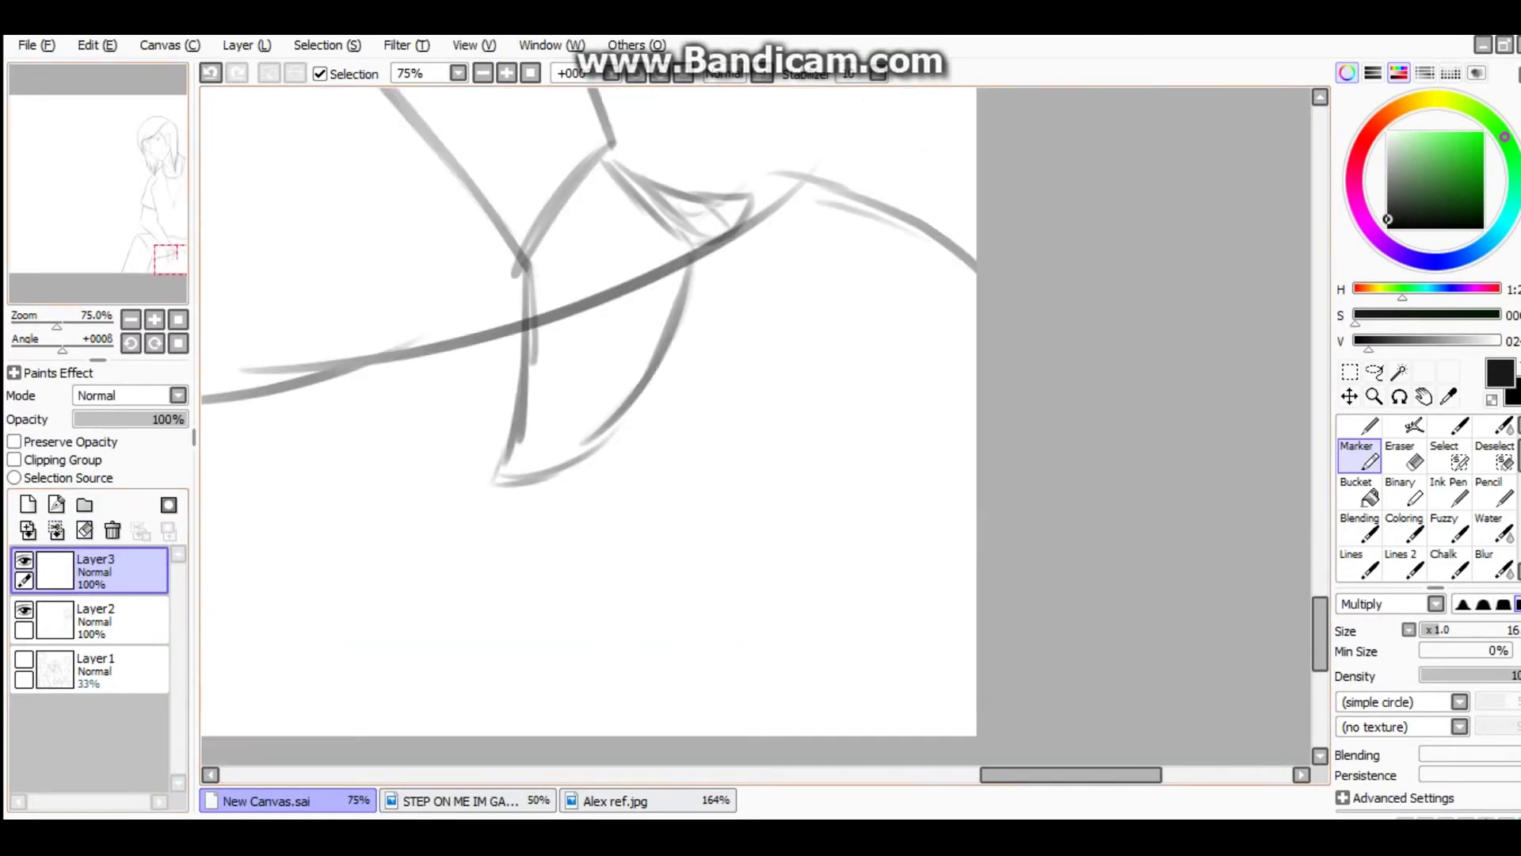
drag(697, 258, 566, 464)
Sketch the fingers with knuckle circles below the palm, erasing and redrawing the palm's lower end.
key(e)
mouse_move(523, 360)
mouse_down()
mouse_move(511, 483)
mouse_move(547, 622)
mouse_up()
key(e)
drag(555, 443, 507, 654)
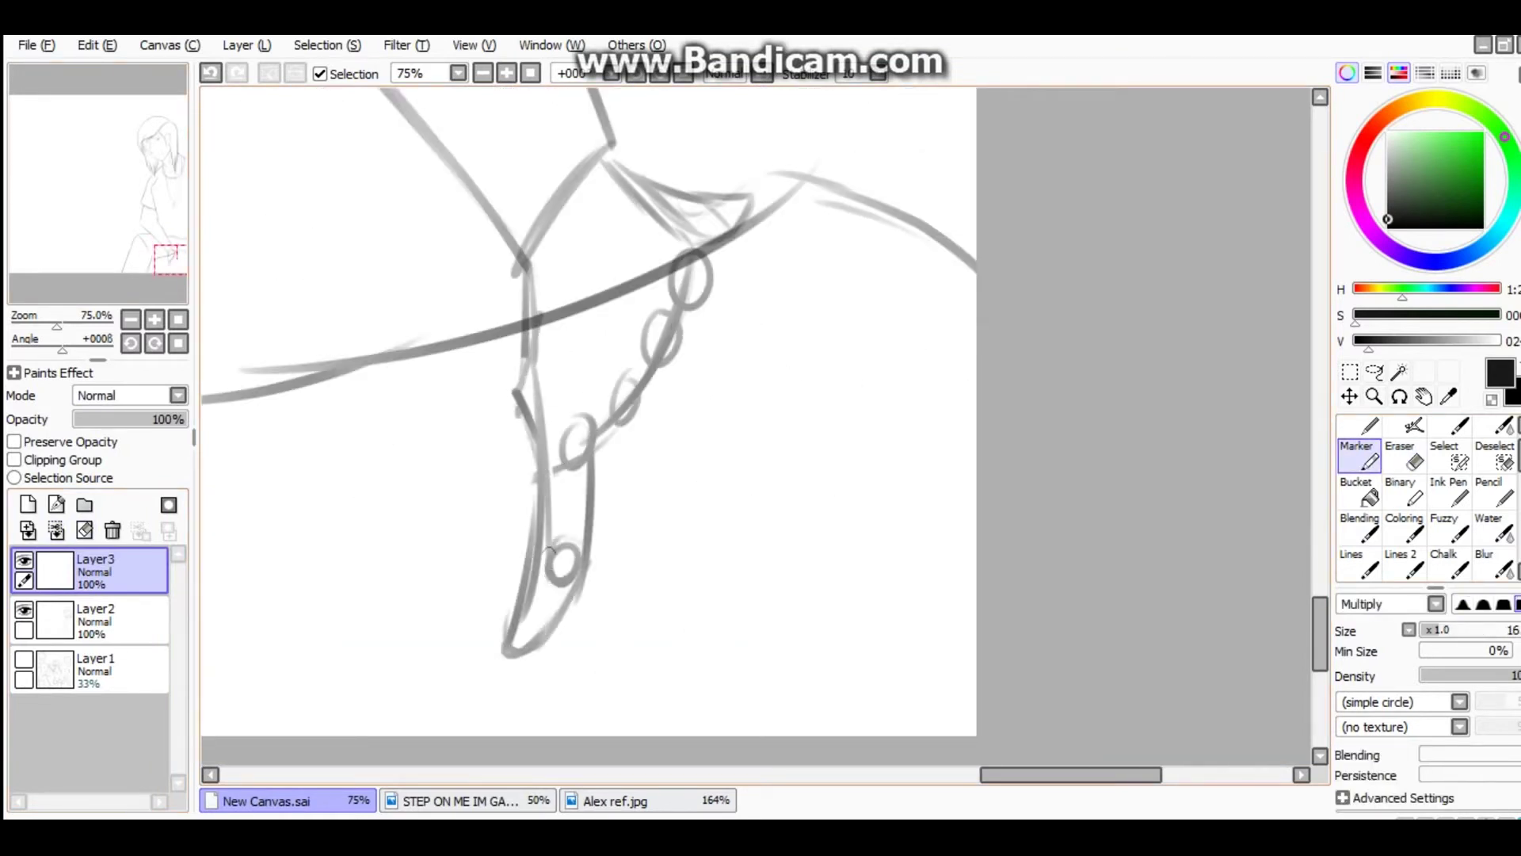
drag(703, 291, 745, 574)
drag(689, 372, 649, 598)
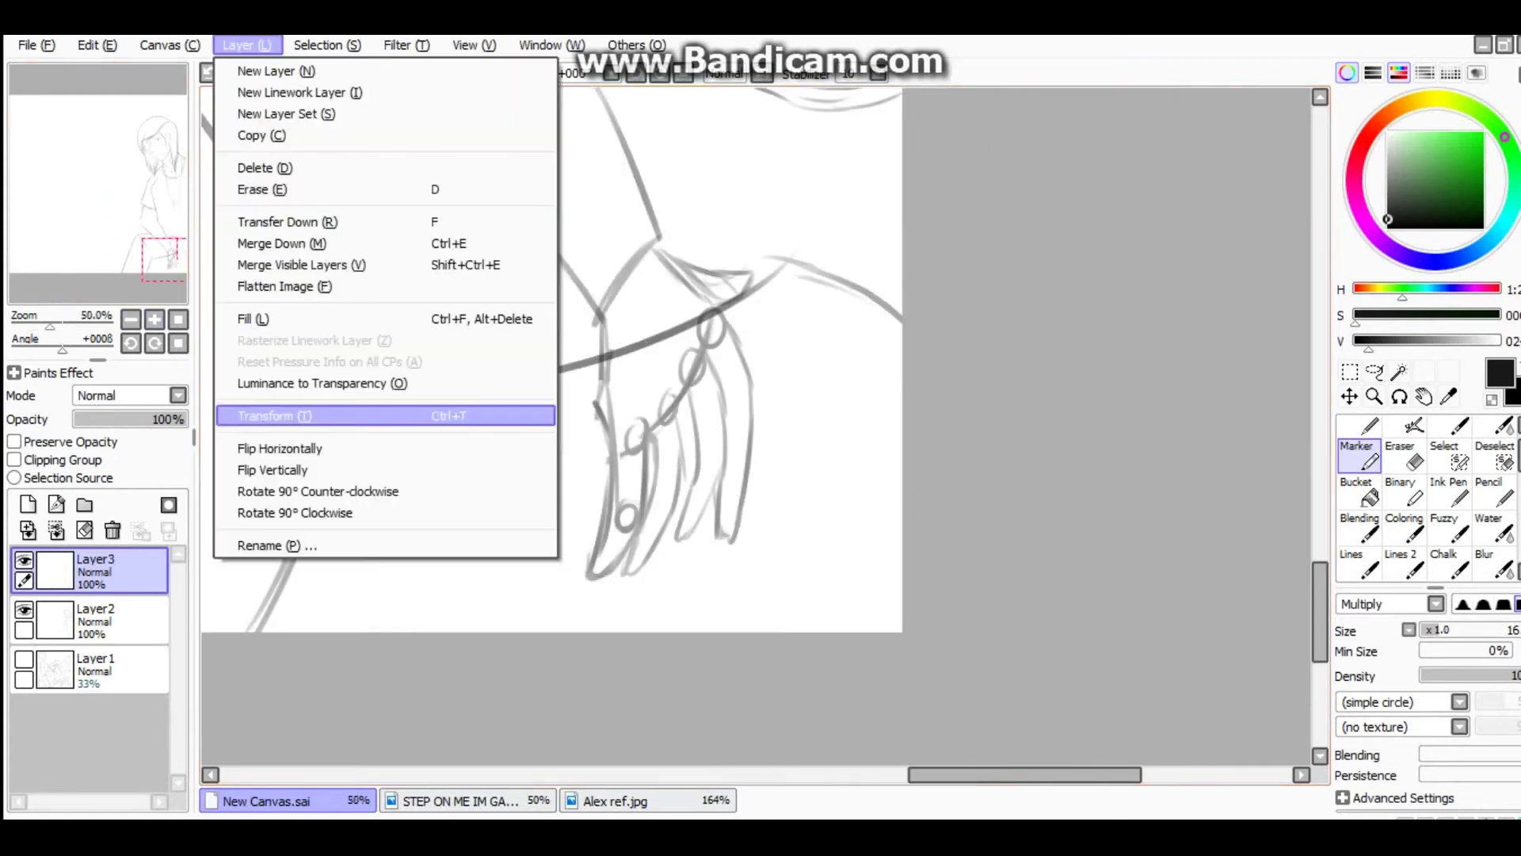
Transform the hand sketch to shorten its fingers and rework the outer finger.
click(261, 411)
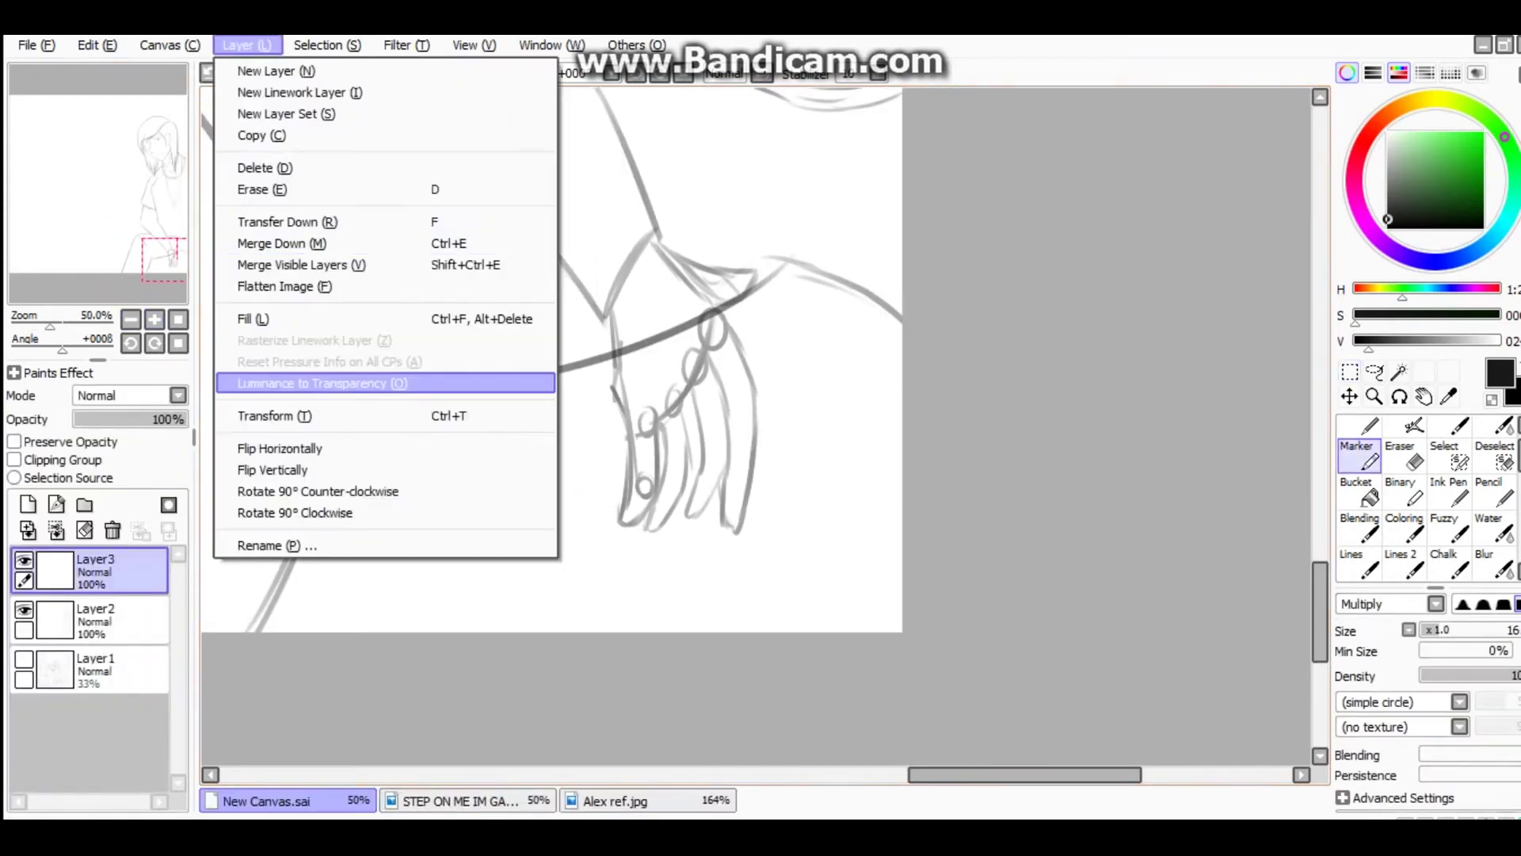
click(305, 414)
key(Return)
key(e)
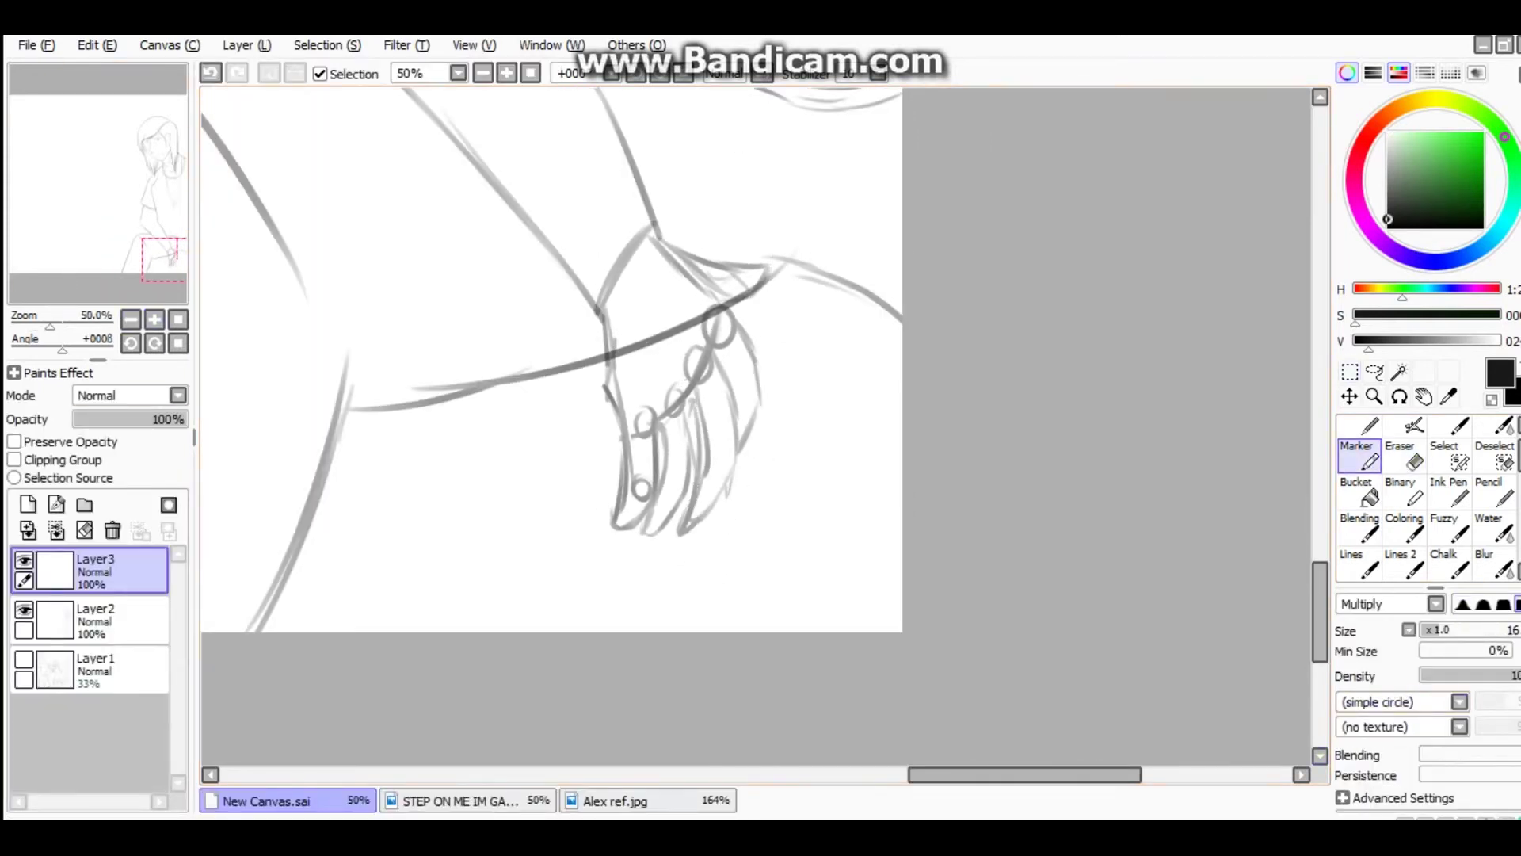
Lower the hand sketch on Layer3 to 40% opacity and add a new layer above it.
click(119, 419)
drag(495, 472, 501, 510)
drag(513, 464, 522, 501)
drag(554, 462, 559, 484)
key(ctrl+shift+n)
key(ctrl+plus)
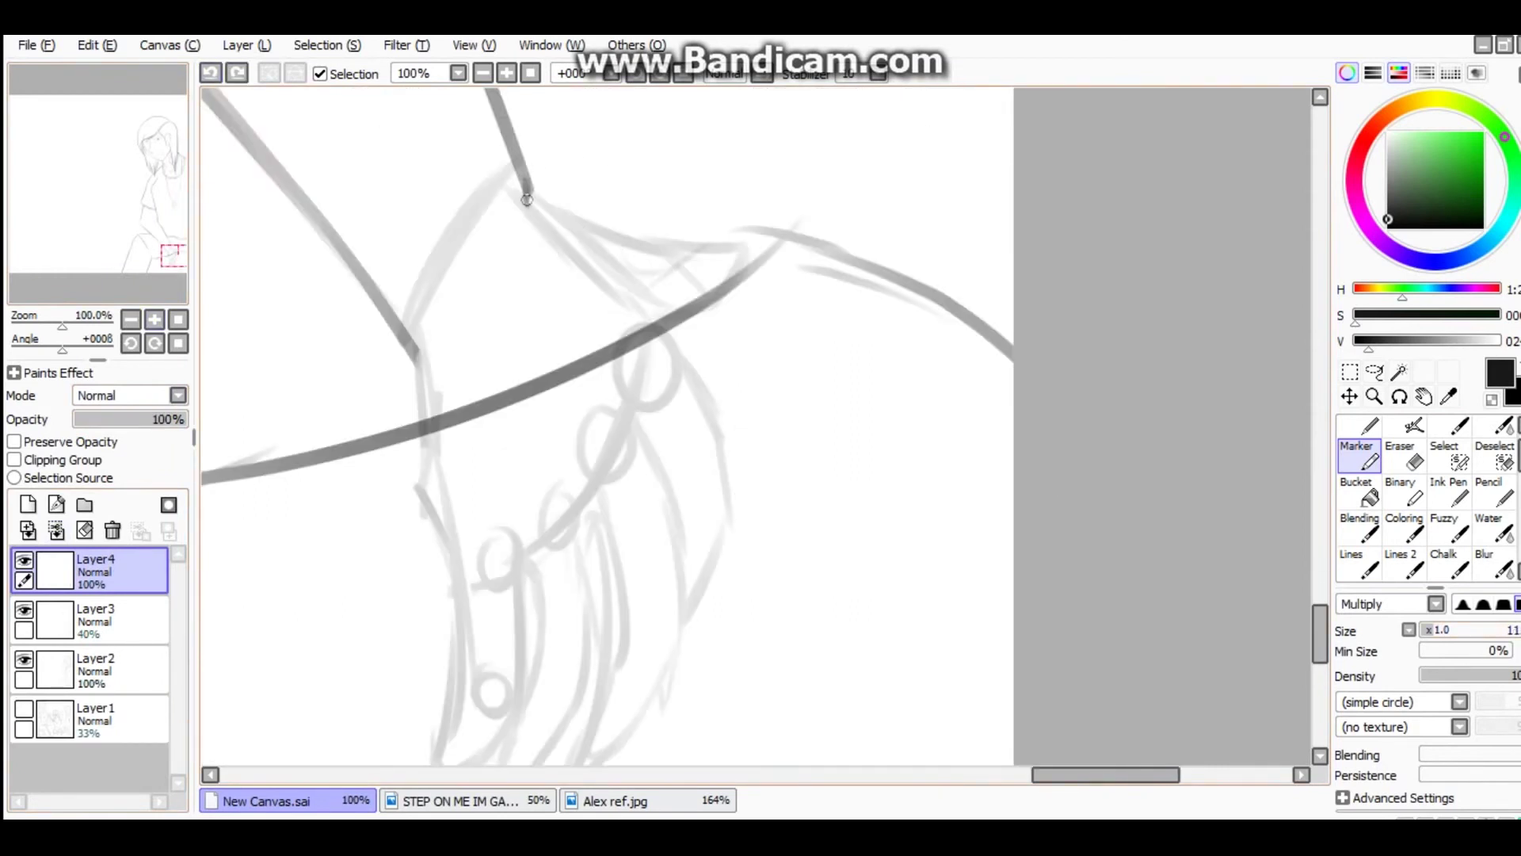
Trace the hand's outline and fingers on Layer4 with clean Marker lines.
drag(618, 293, 654, 225)
drag(664, 317, 715, 435)
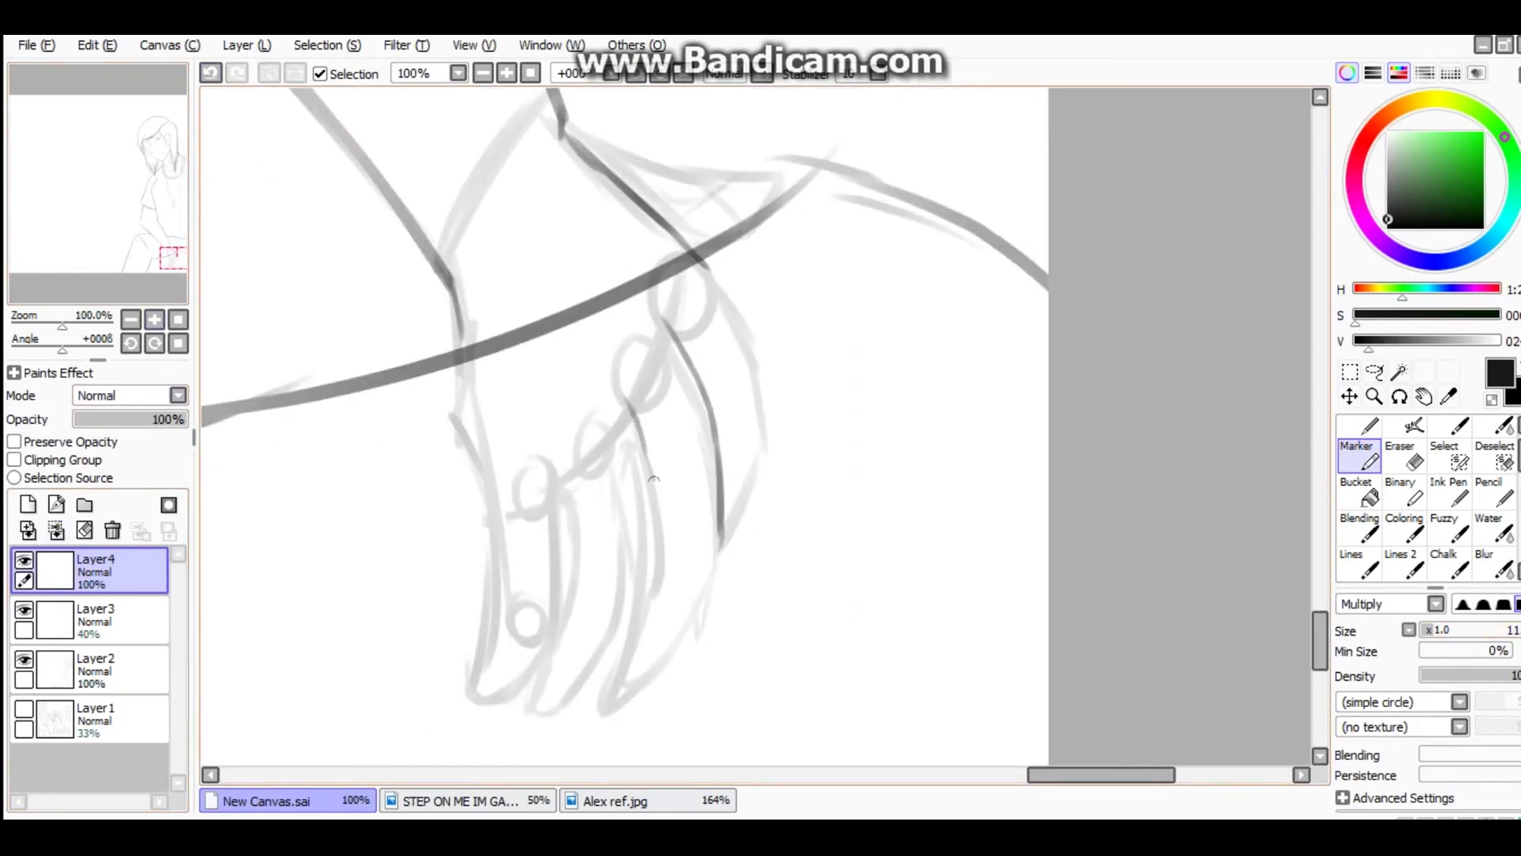
drag(492, 527, 548, 509)
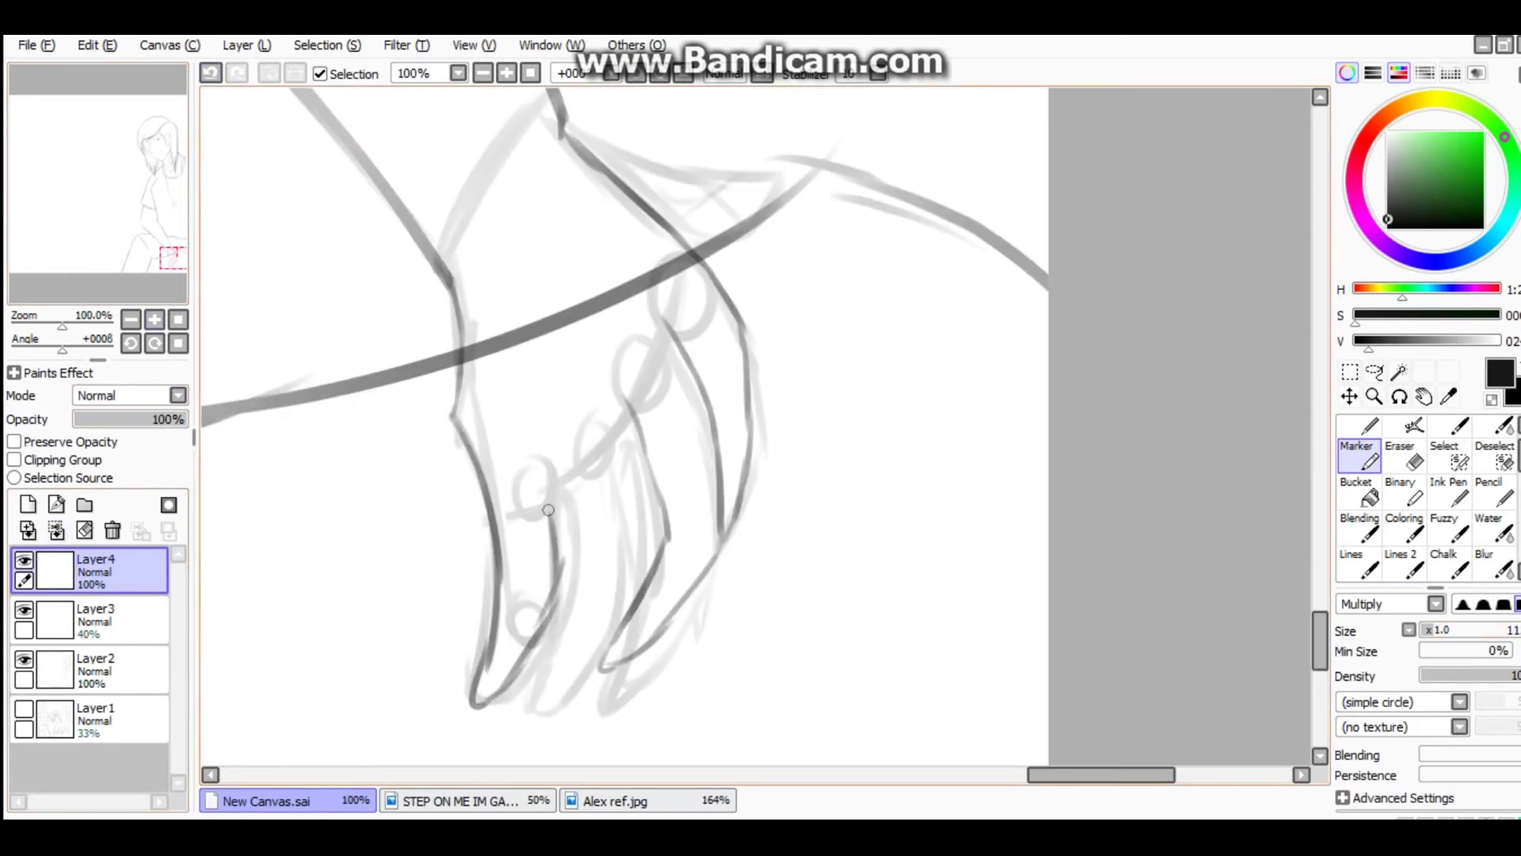
Hide the sketch on Layer3 and transform the traced hand to fit the forearm.
key(ctrl+minus)
click(246, 45)
click(271, 414)
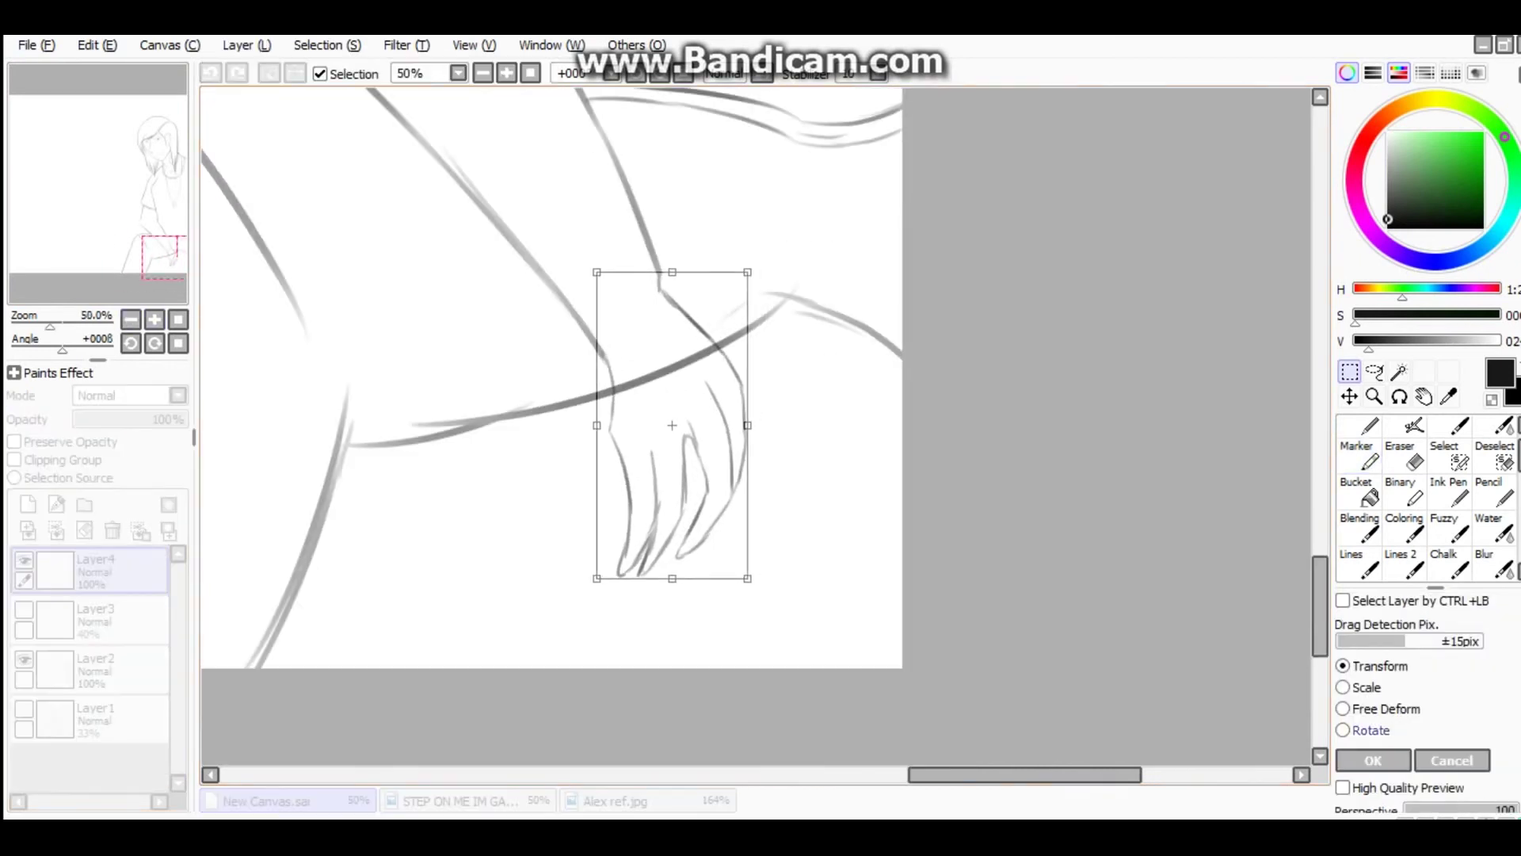
key(Return)
key(ctrl+plus)
click(24, 609)
Erase the traced hand's middle and outer finger lines and redraw them with the Marker.
key(e)
drag(630, 443, 650, 657)
key(b)
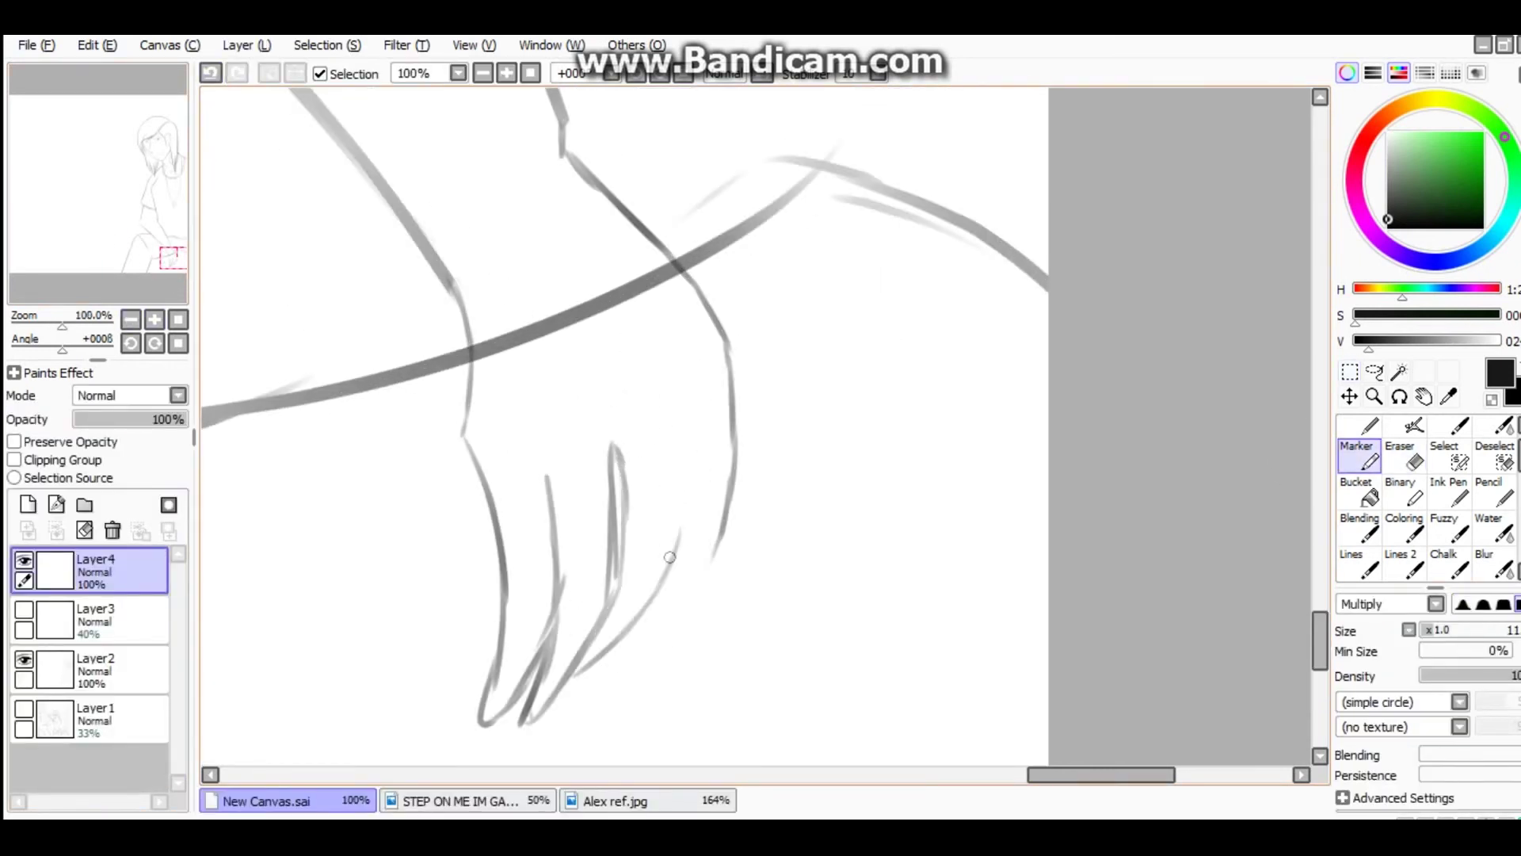
key(ctrl+minus)
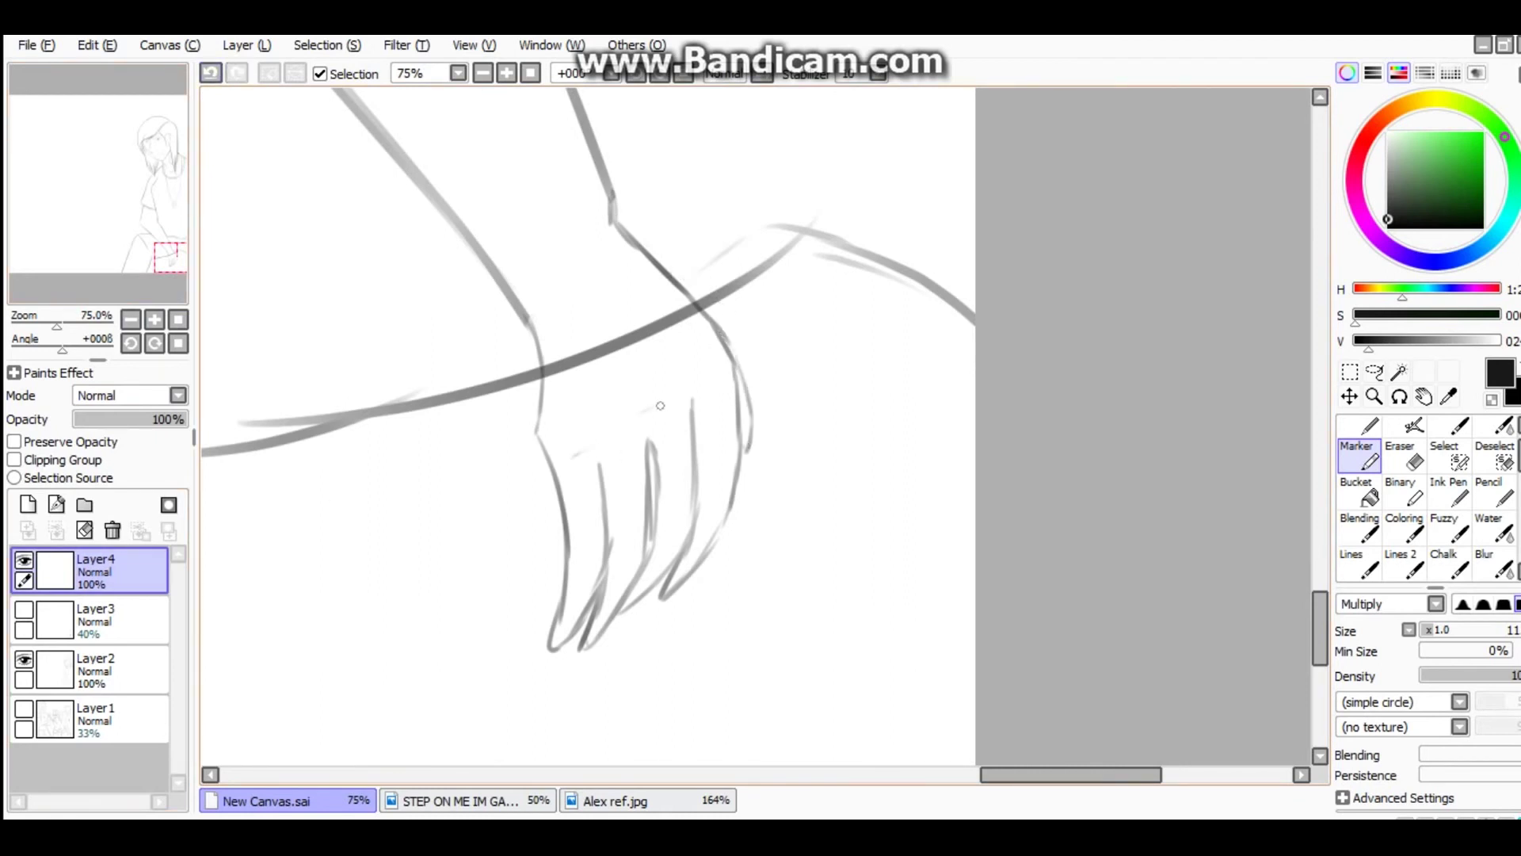
Erase the thigh line crossing the hand and delete the hand sketch layer.
key(e)
click(510, 333)
key(Delete)
key(ctrl+minus)
key(ctrl+minus)
key(ctrl+minus)
key(ctrl+minus)
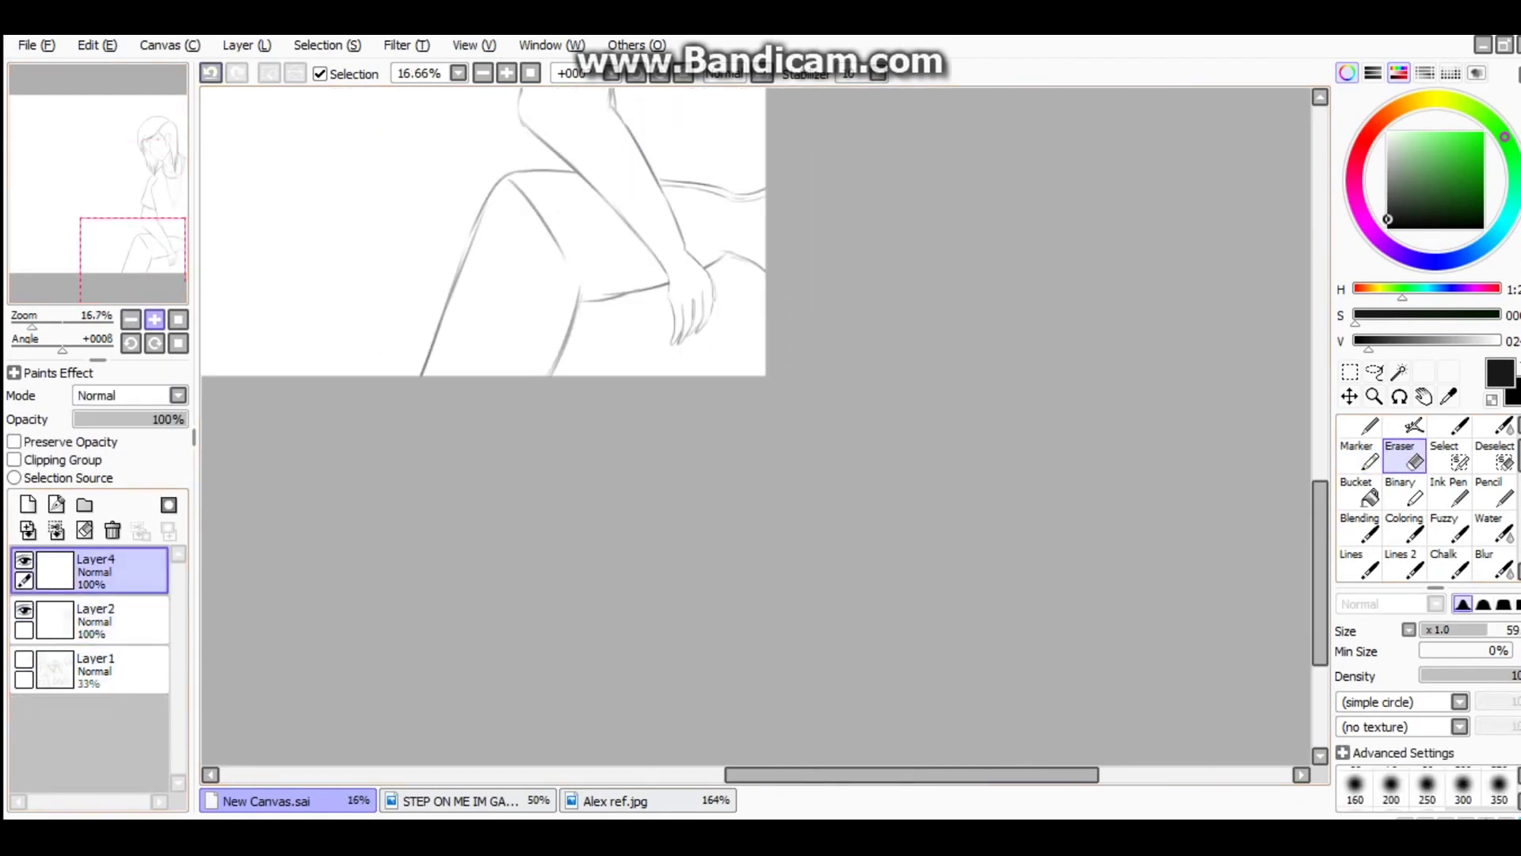
Scale up the hand on Layer4 slightly at the end of the forearm.
key(ctrl+plus)
key(ctrl+plus)
key(ctrl+plus)
key(ctrl+t)
drag(713, 224, 740, 197)
key(Return)
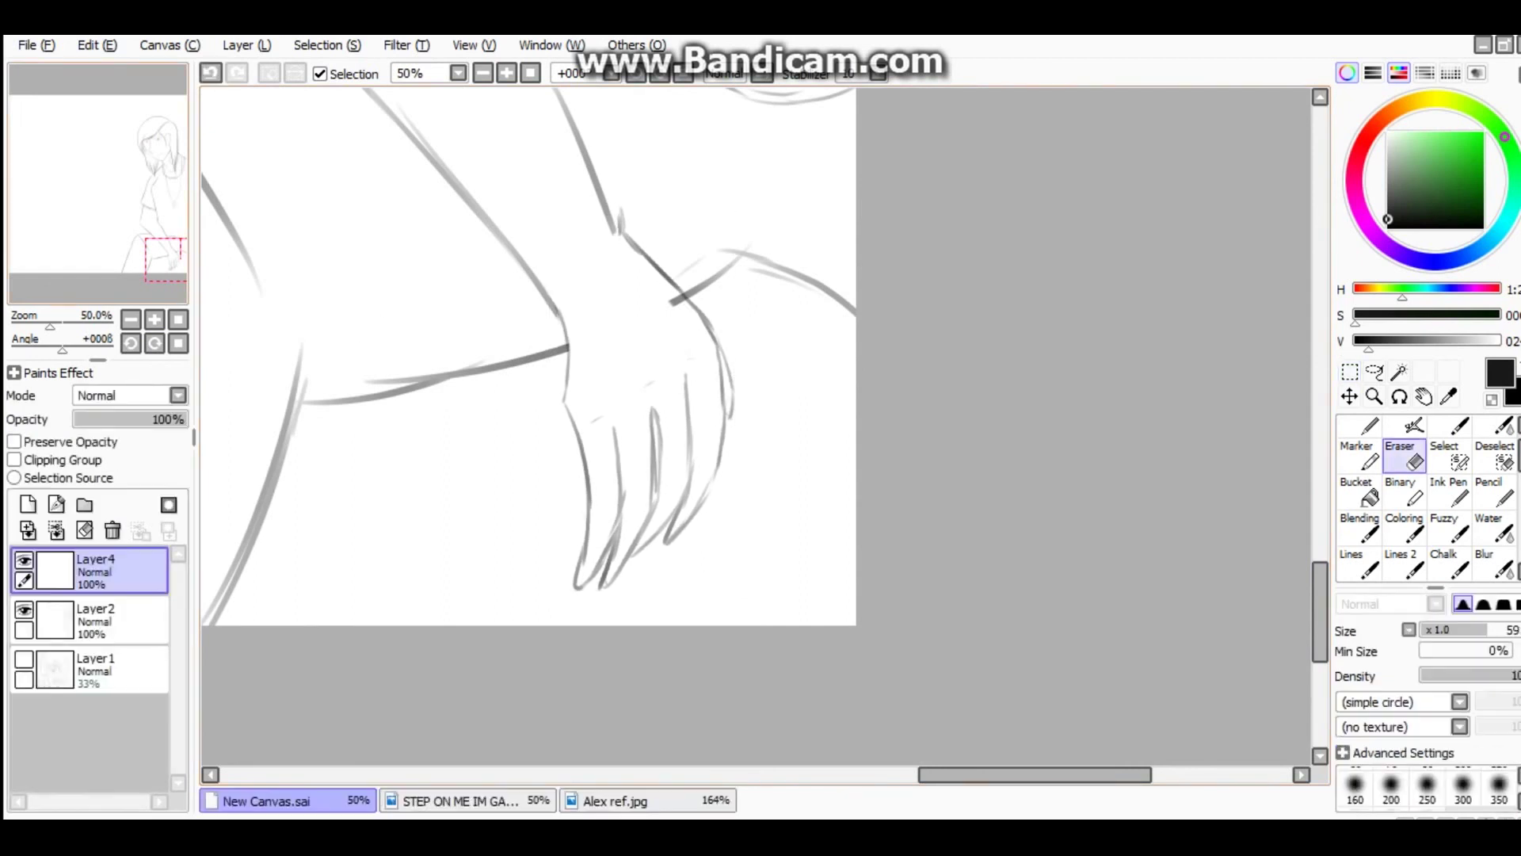
Merge the hand into Layer2, clean up the wrist joint and erase the leftover thigh line inside the hand.
key(ctrl+plus)
key(Delete)
key(b)
scroll(724, 452, down, 5)
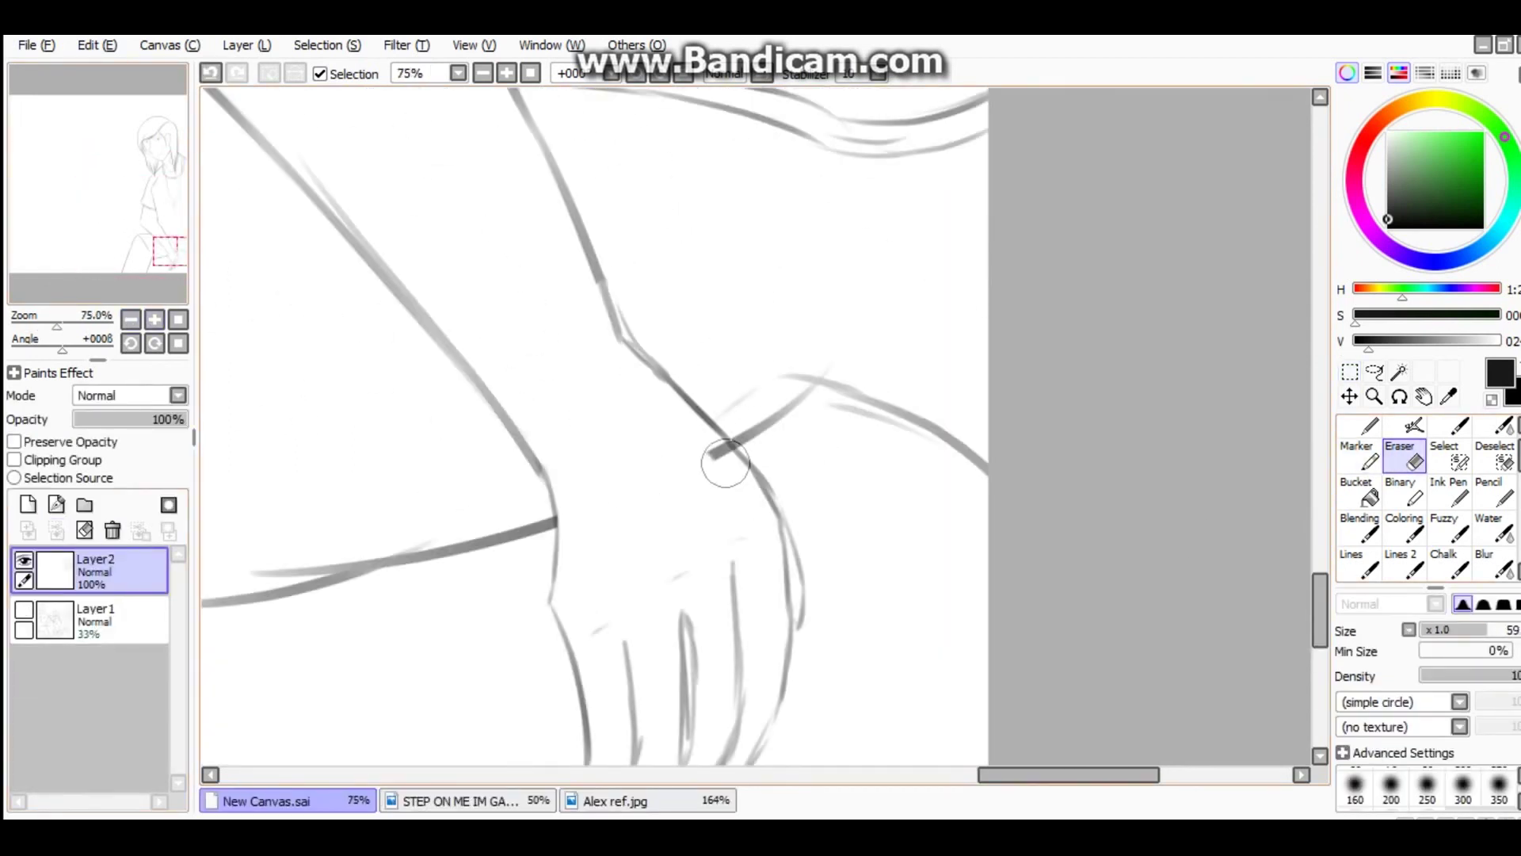
Write a note beginning "Good en" over the hand on a new Layer3 with the Binary tool, and remove it.
key(ctrl+shift+n)
click(1400, 491)
drag(480, 273, 713, 408)
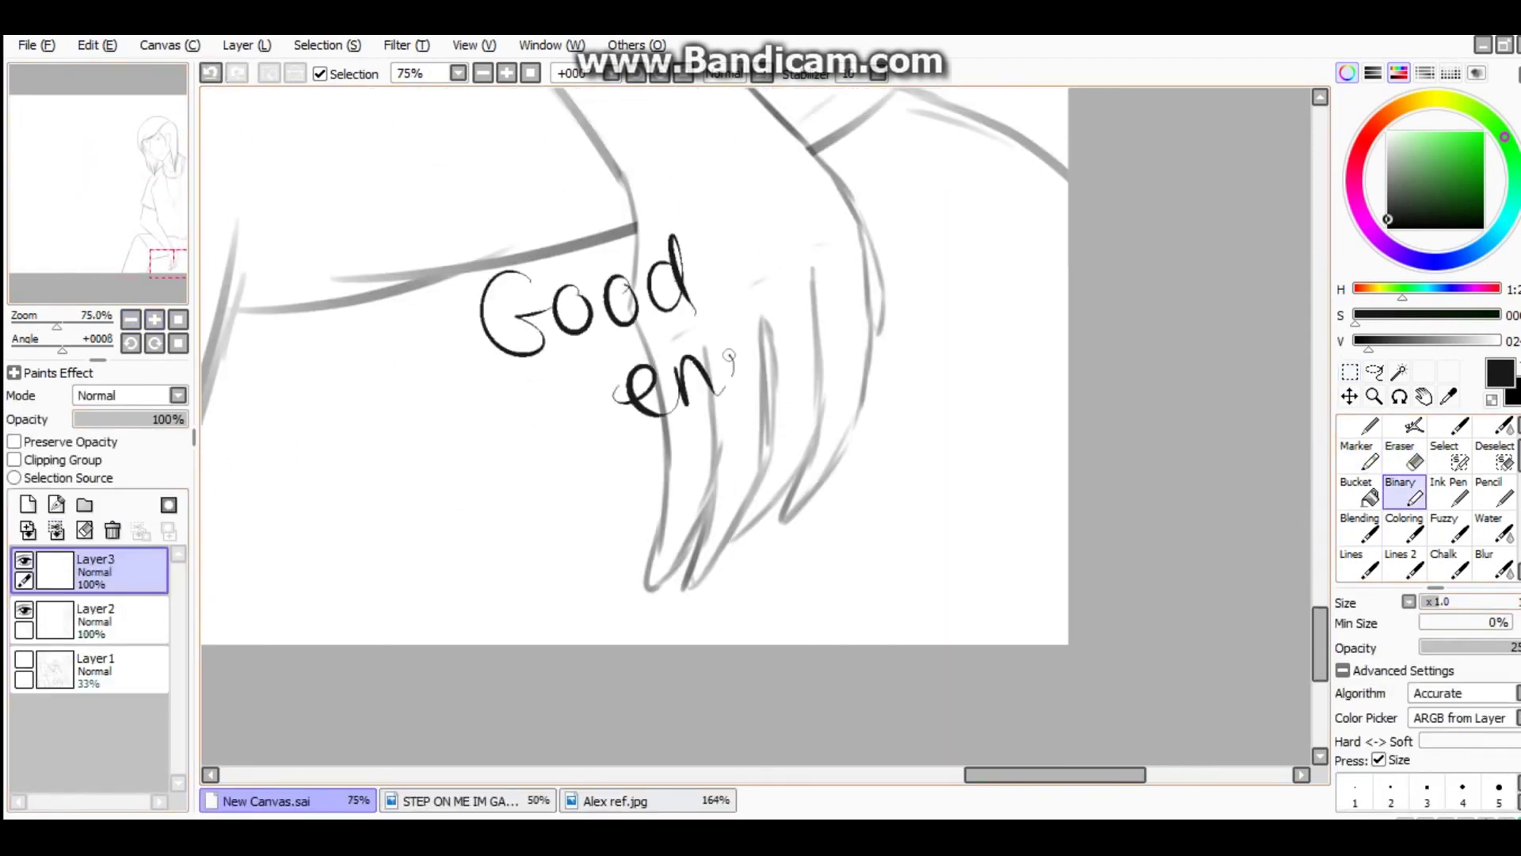
drag(713, 356, 887, 262)
key(ctrl+z)
Show the rough sketch on Layer1 again and bring the whole canvas into view.
key(ctrl+minus)
scroll(761, 428, up, 5)
key(ctrl+minus)
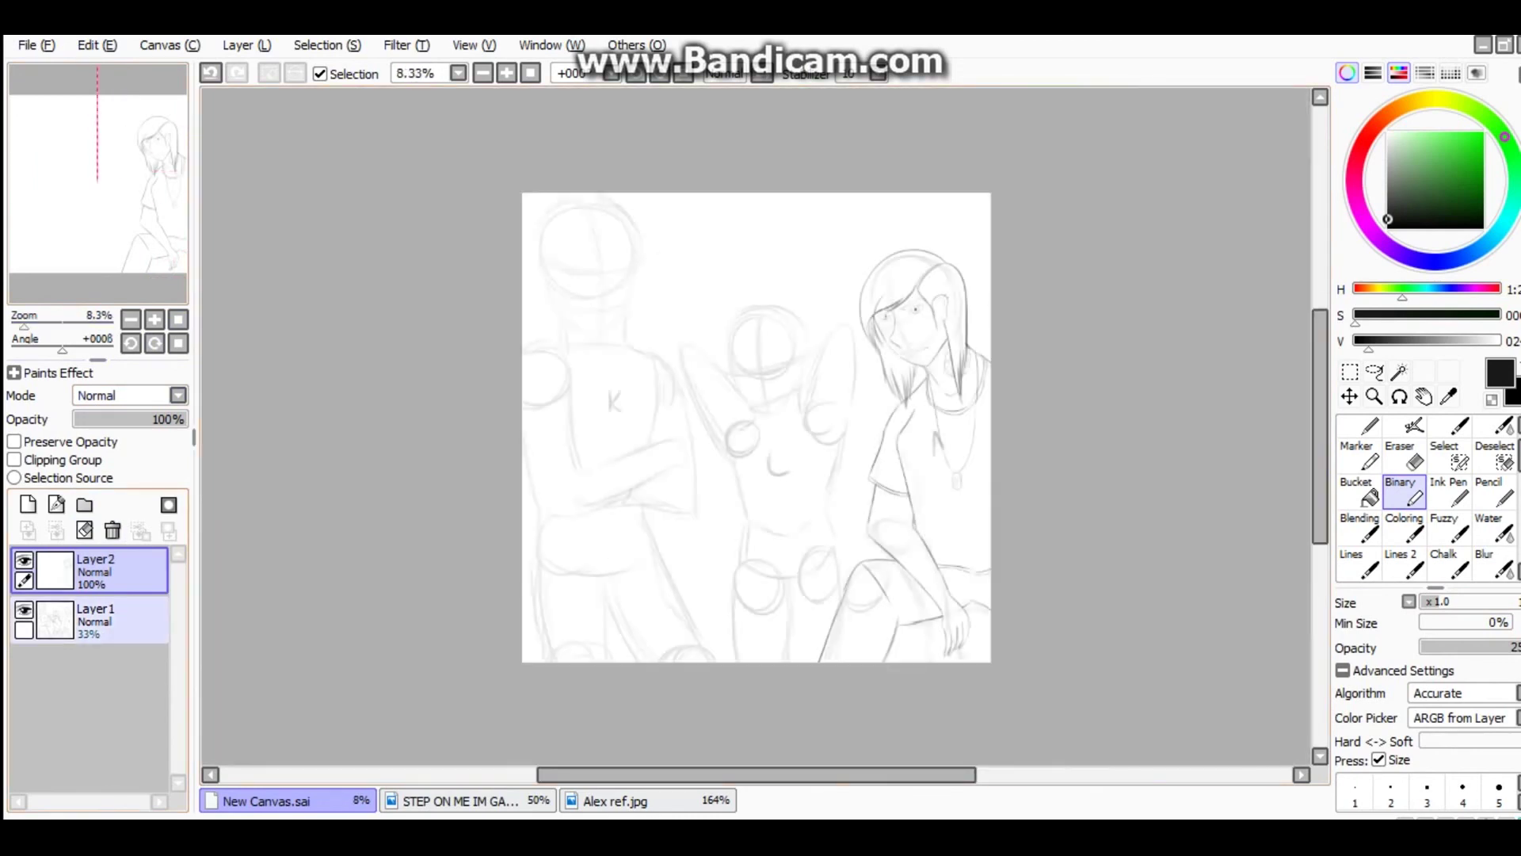